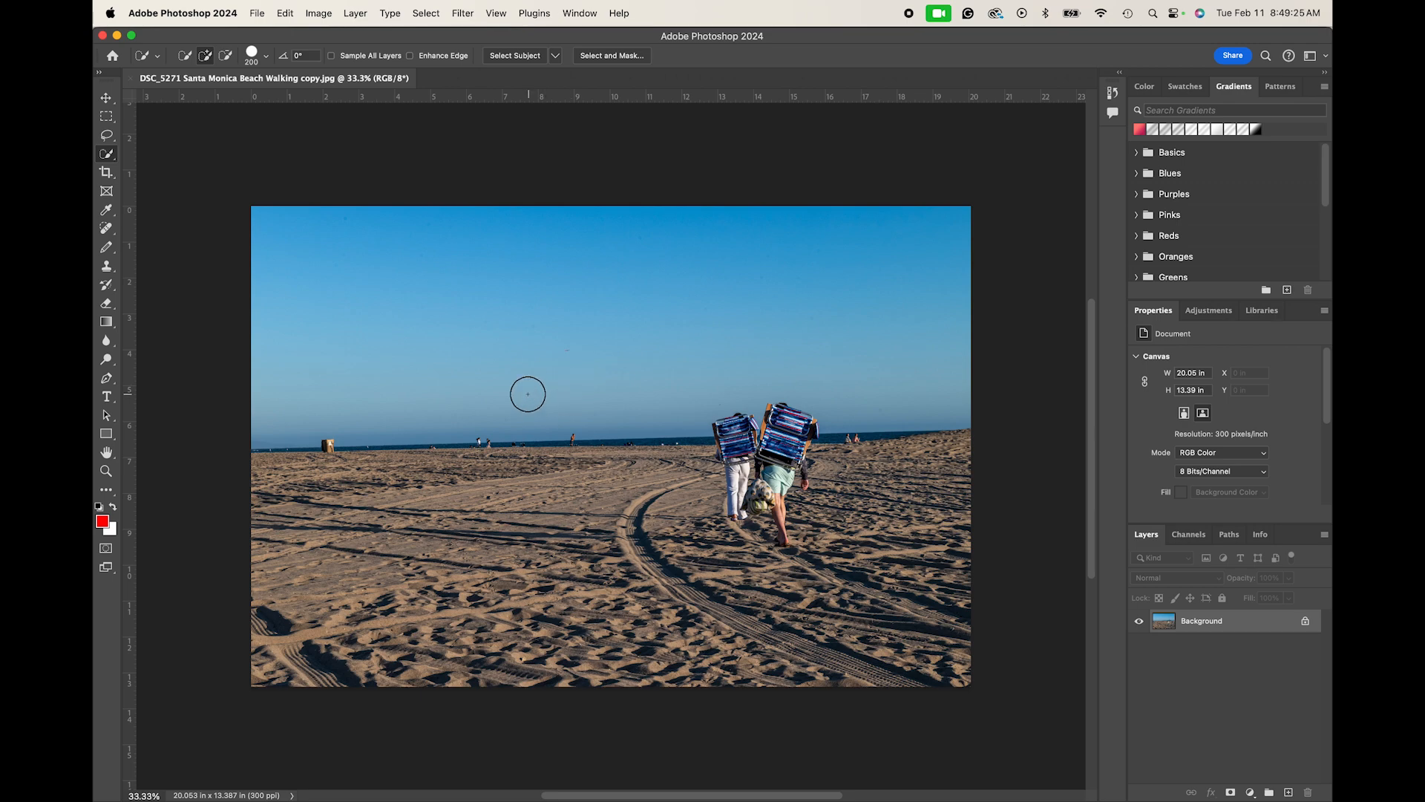
- Examine the sky closely for dust spots, from the airplane across both sides of the photo
scroll(527, 393, "up", 10)
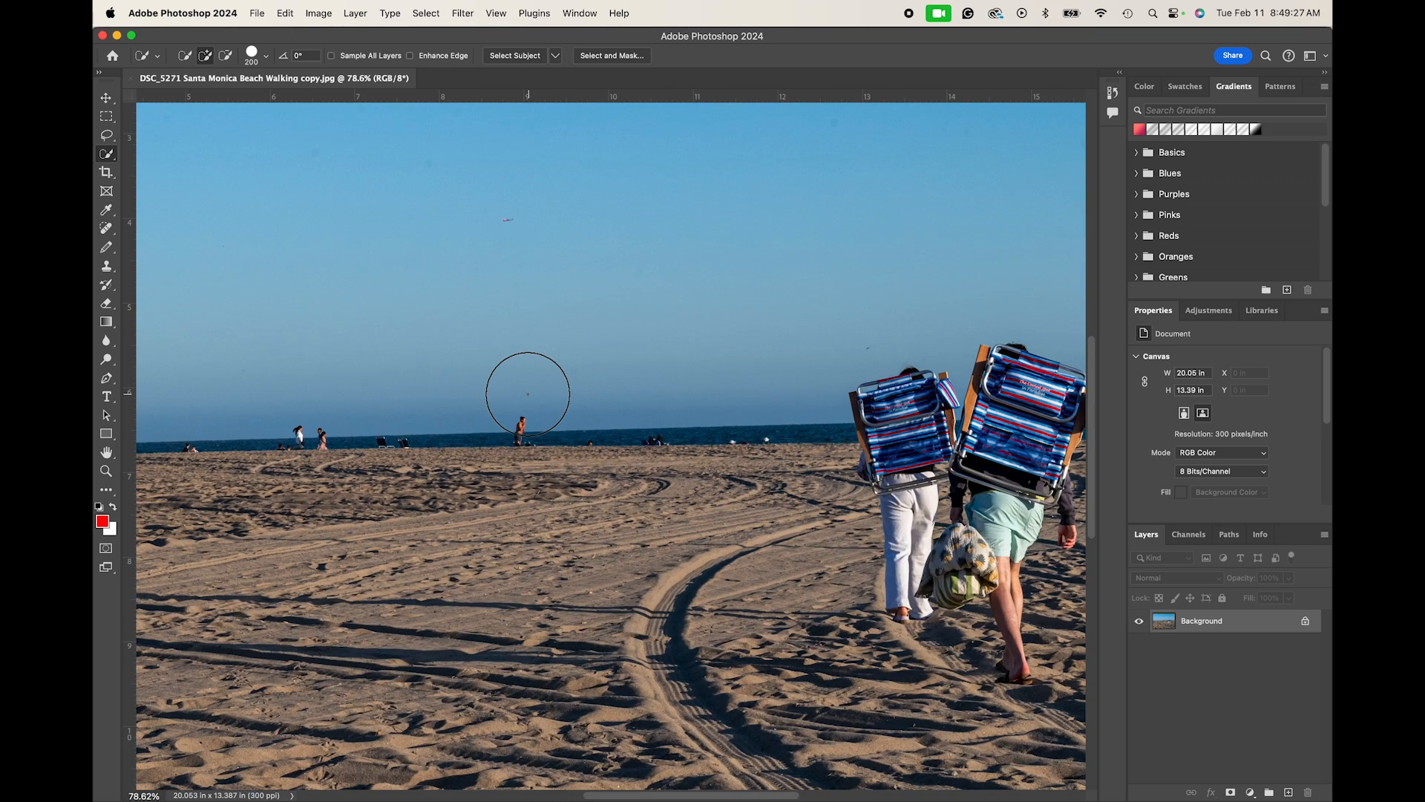
scroll(530, 393, "up", 5)
scroll(529, 392, "left", 5)
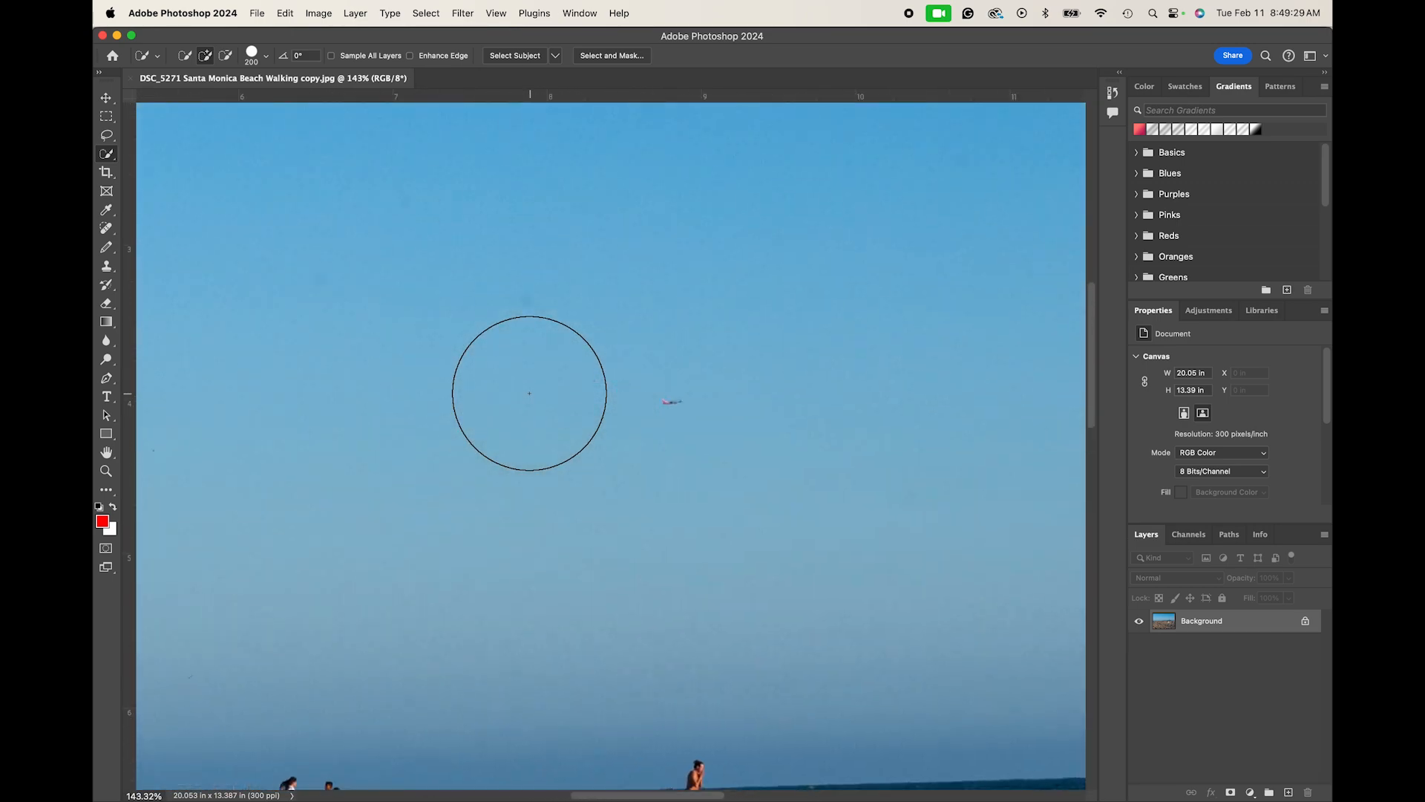
scroll(529, 392, "right", 1)
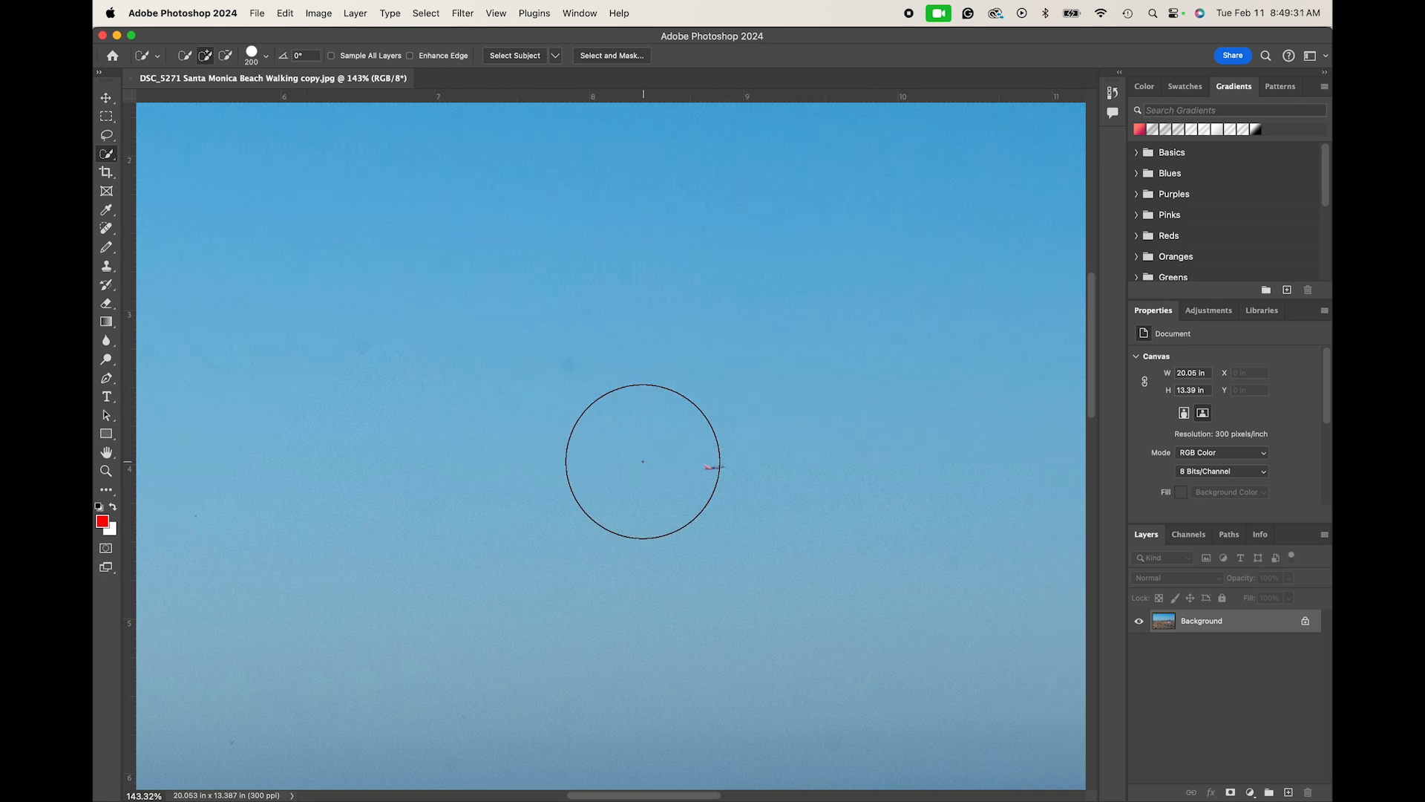
scroll(643, 461, "up", 5)
scroll(608, 454, "left", 2)
scroll(607, 454, "left", 4)
scroll(607, 454, "down", 3)
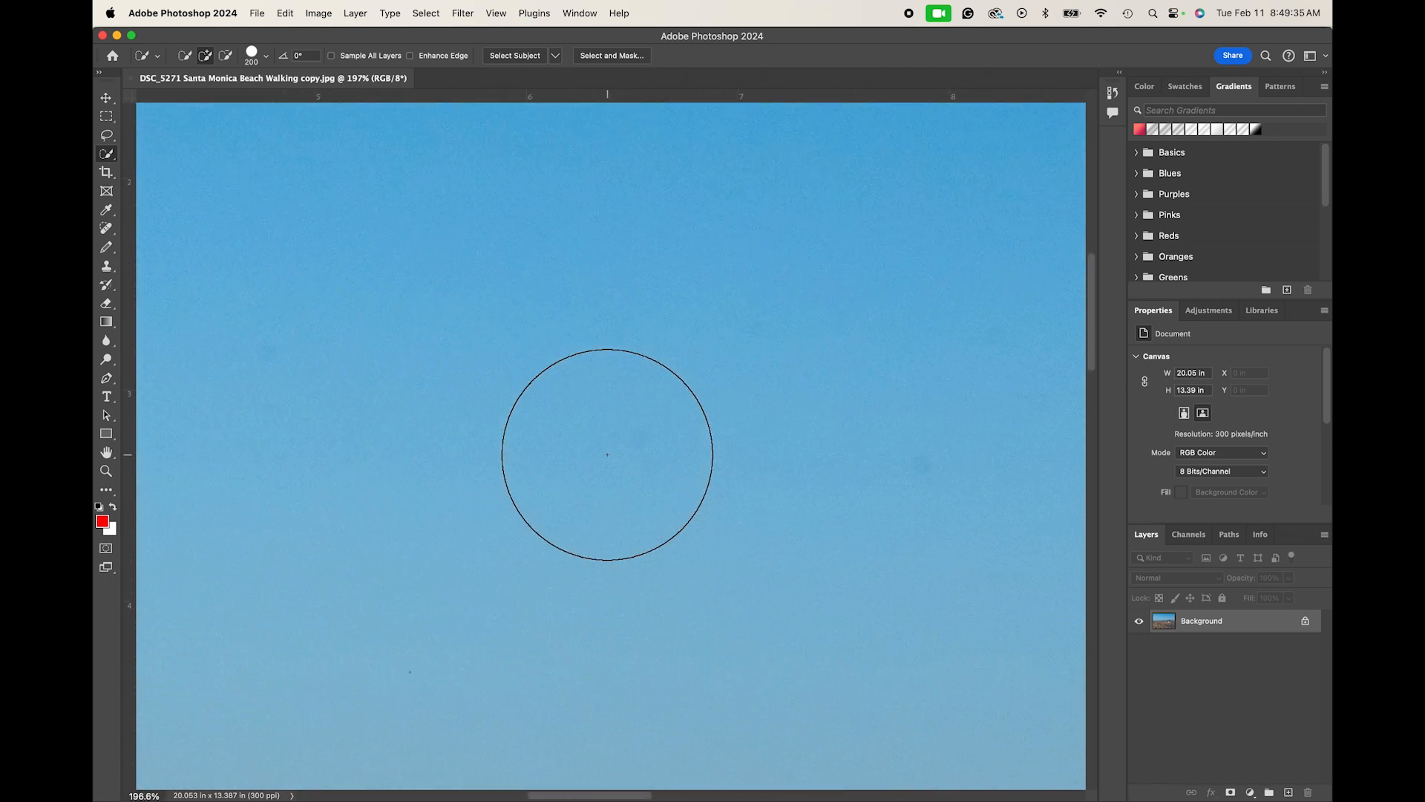
scroll(607, 454, "down", 1)
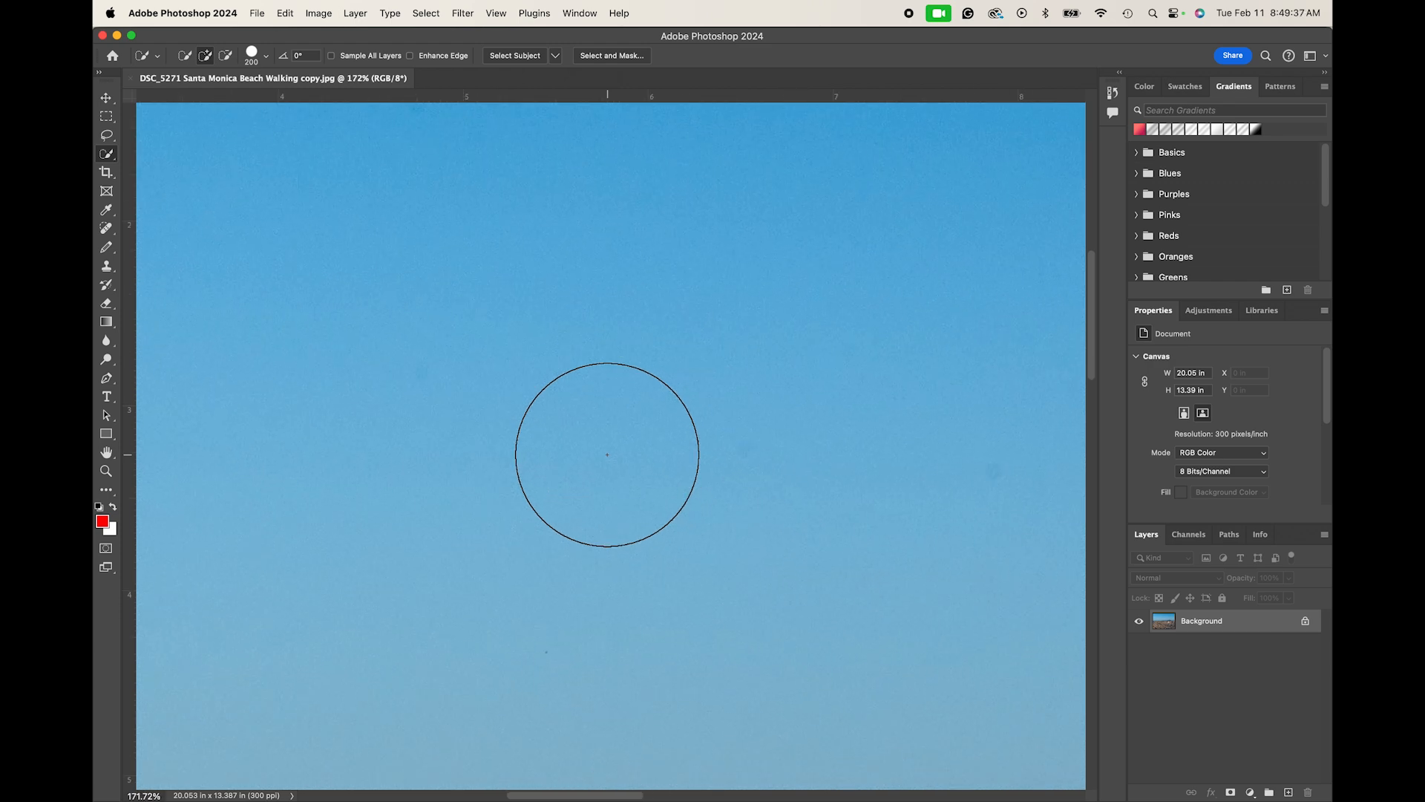
scroll(607, 454, "up", 2)
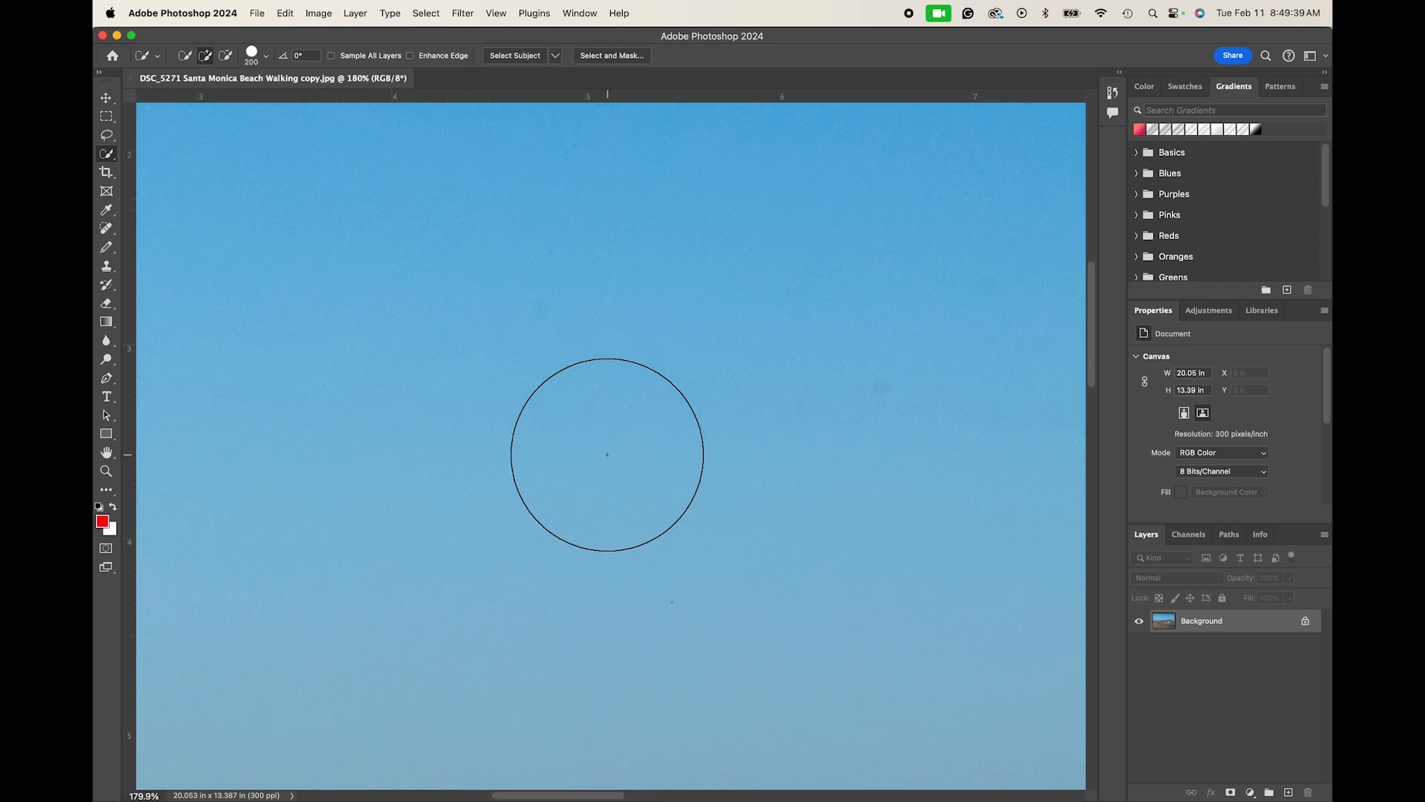
scroll(564, 481, "down", 1)
scroll(564, 480, "down", 2)
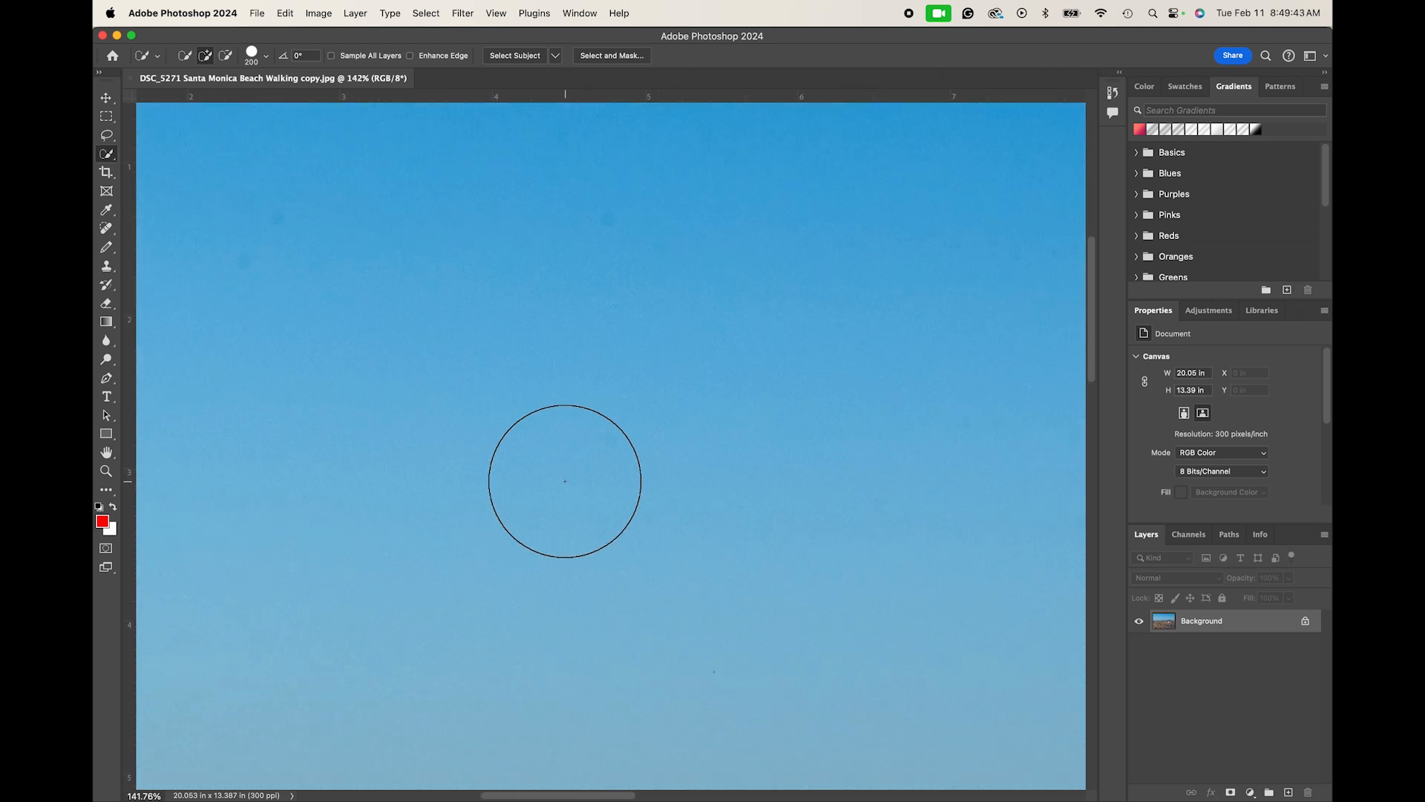
scroll(564, 481, "down", 1)
scroll(564, 481, "left", 5)
scroll(564, 481, "up", 2)
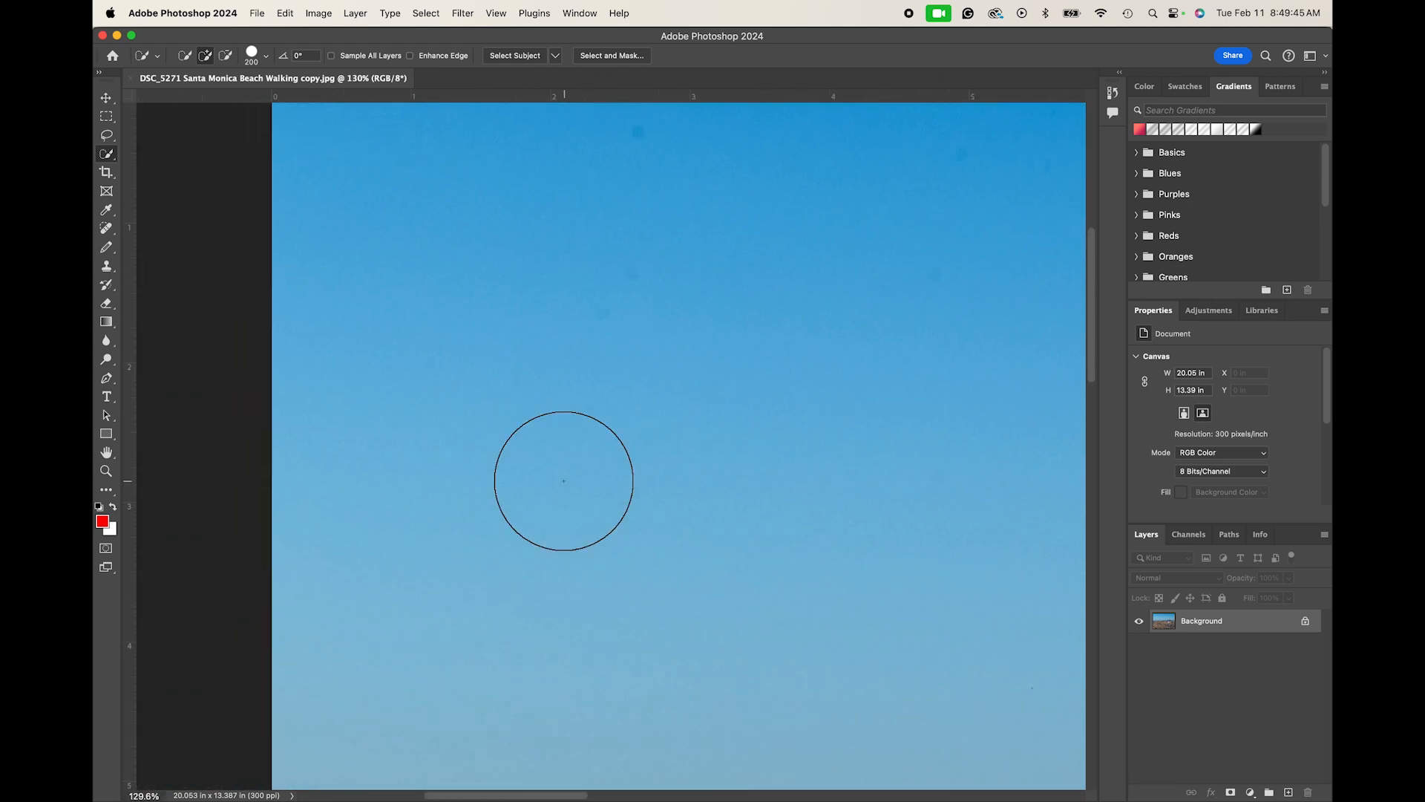
scroll(564, 481, "down", 1)
scroll(564, 481, "right", 1)
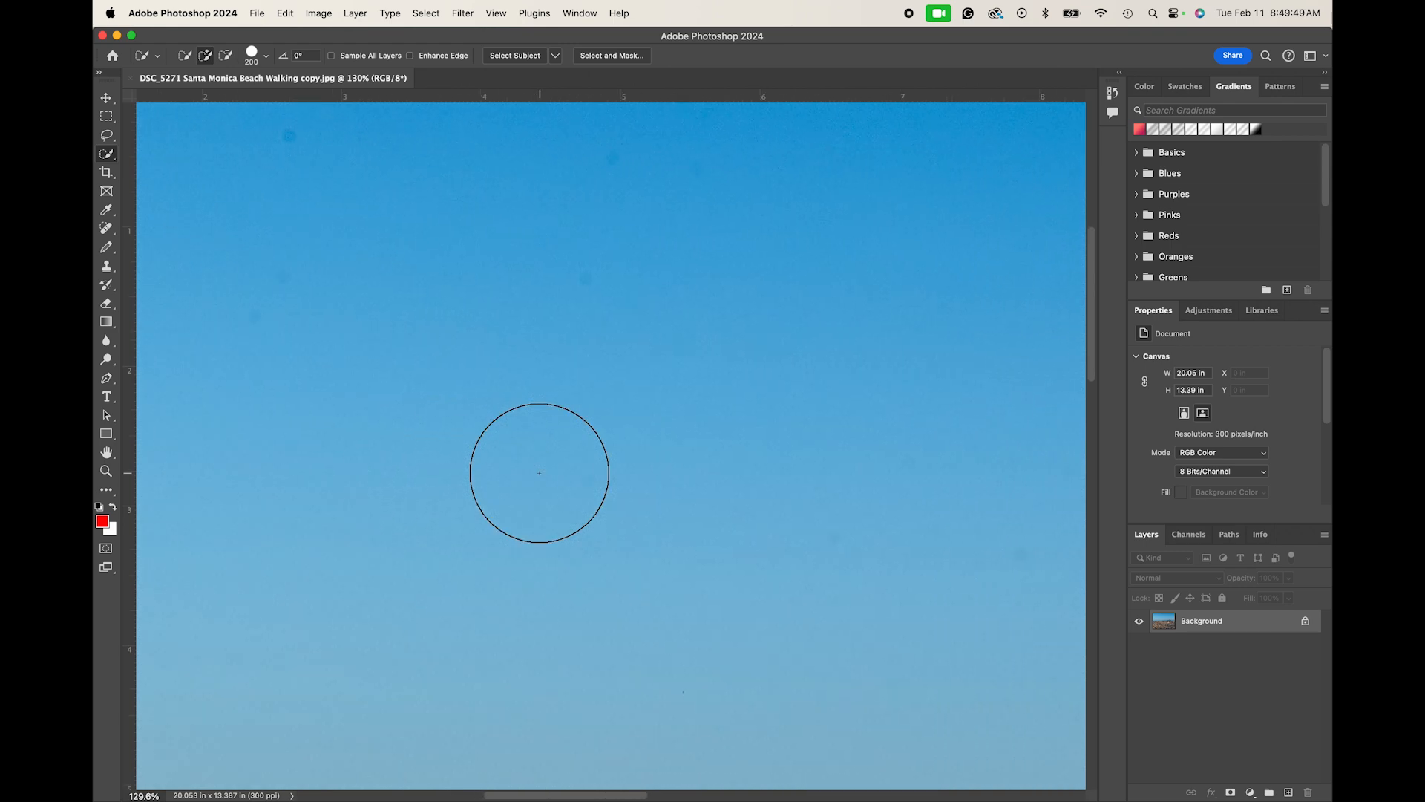
scroll(540, 473, "right", 10)
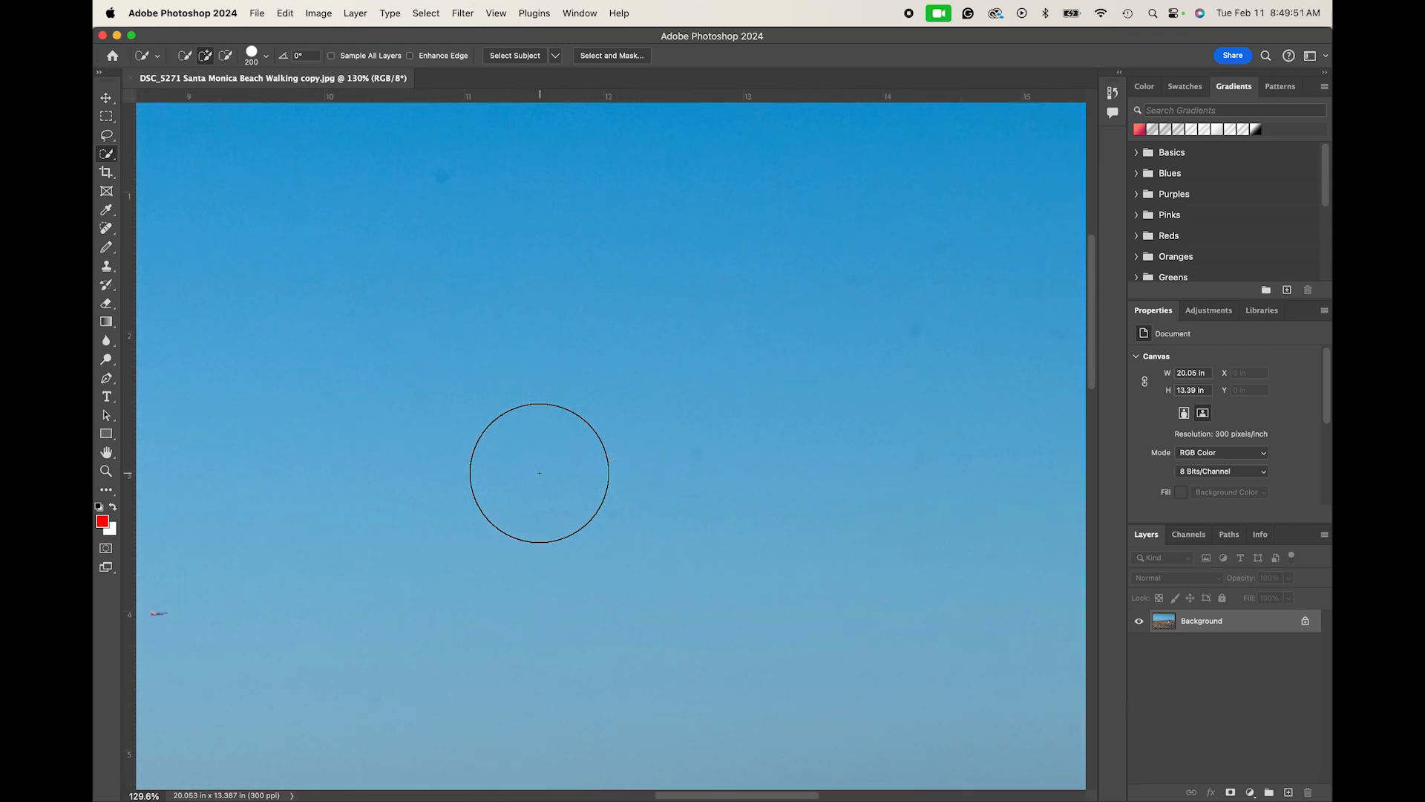
scroll(540, 473, "down", 6)
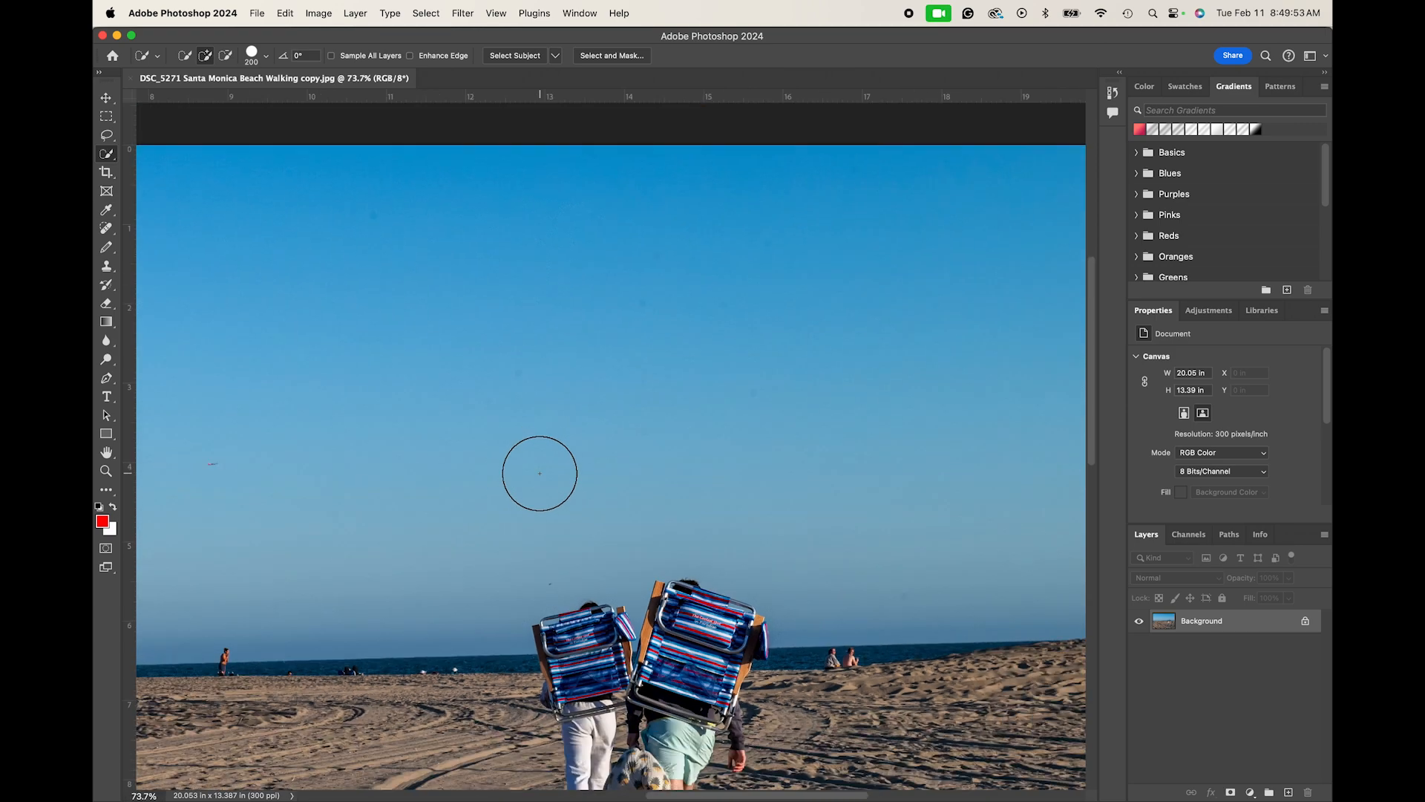
scroll(539, 472, "down", 1)
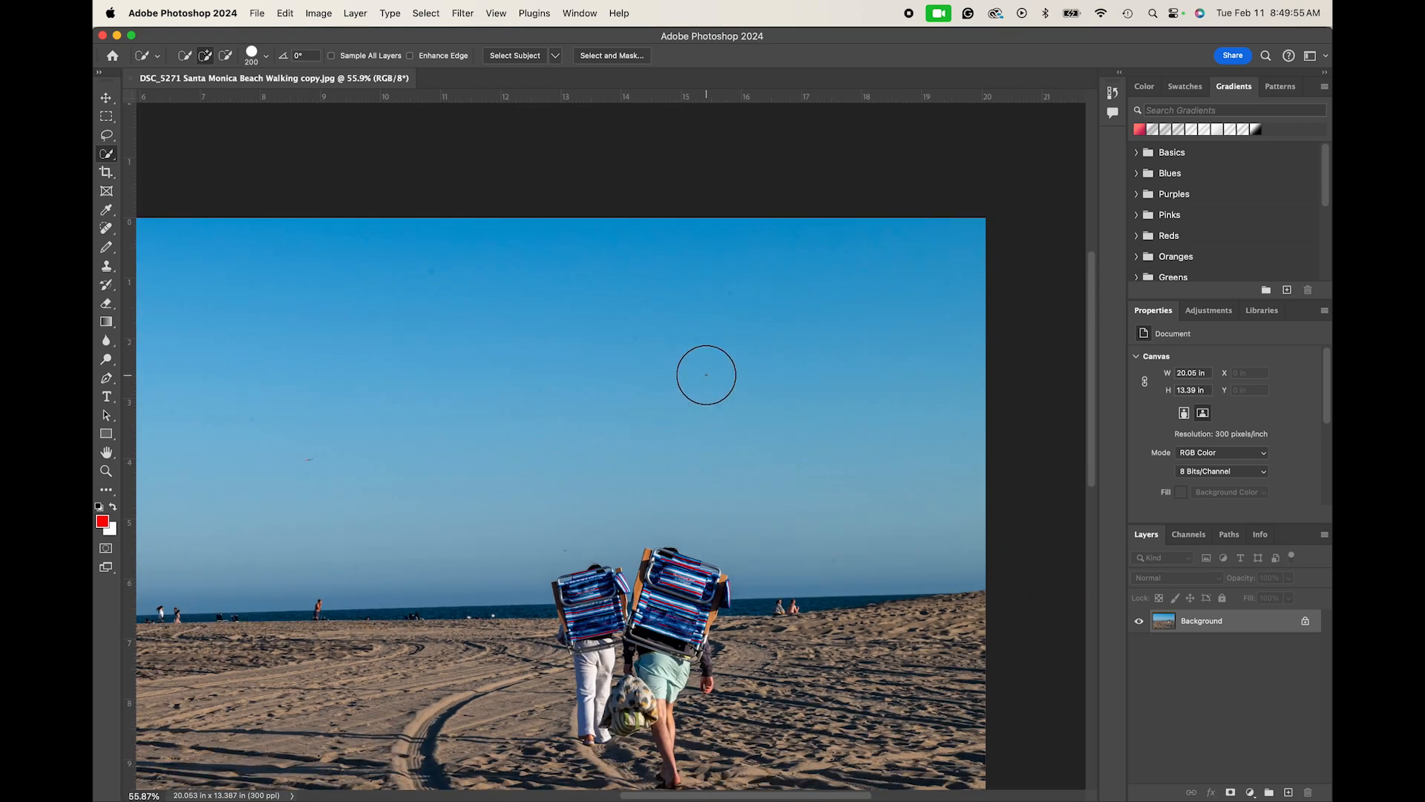
scroll(705, 376, "up", 5)
scroll(706, 375, "up", 1)
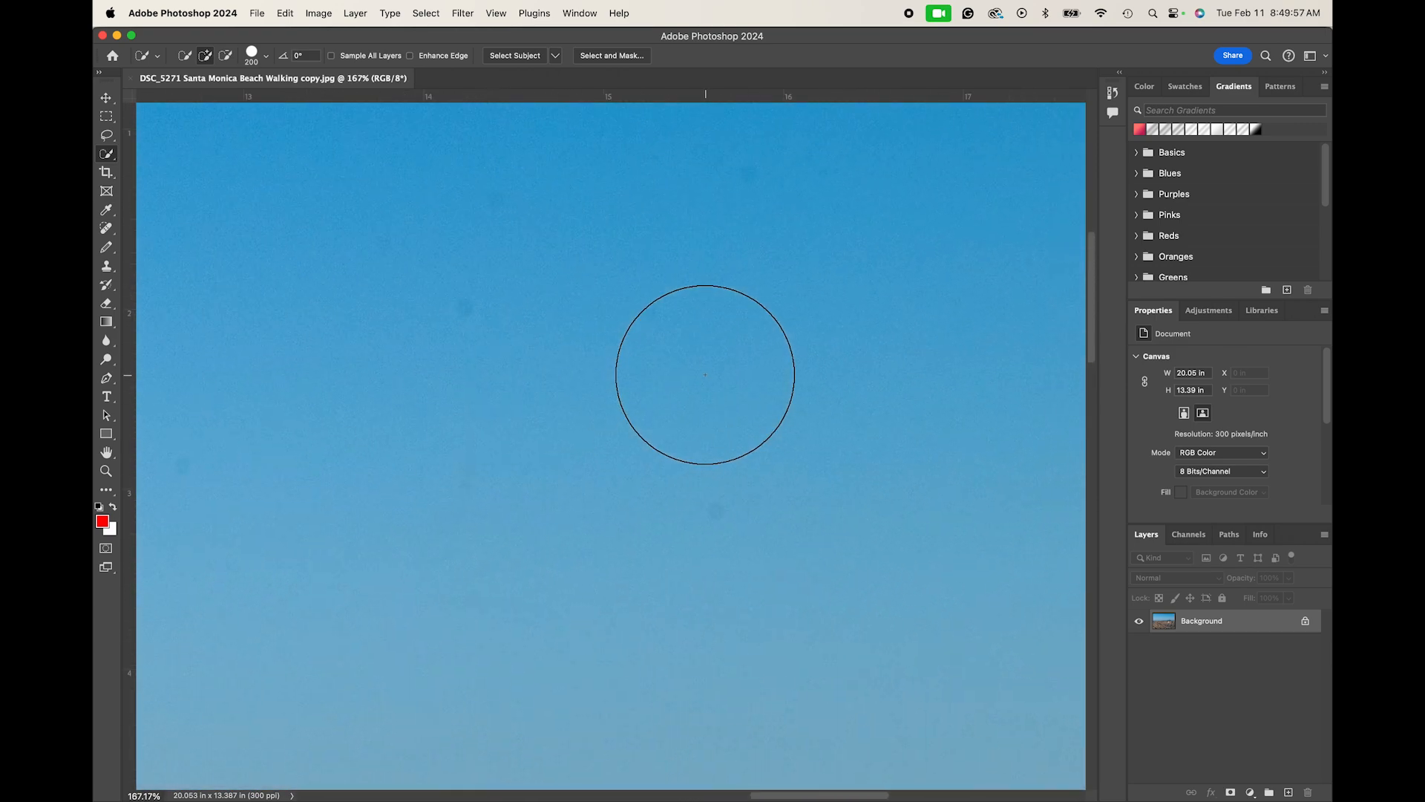
scroll(706, 375, "up", 5)
scroll(705, 375, "down", 3)
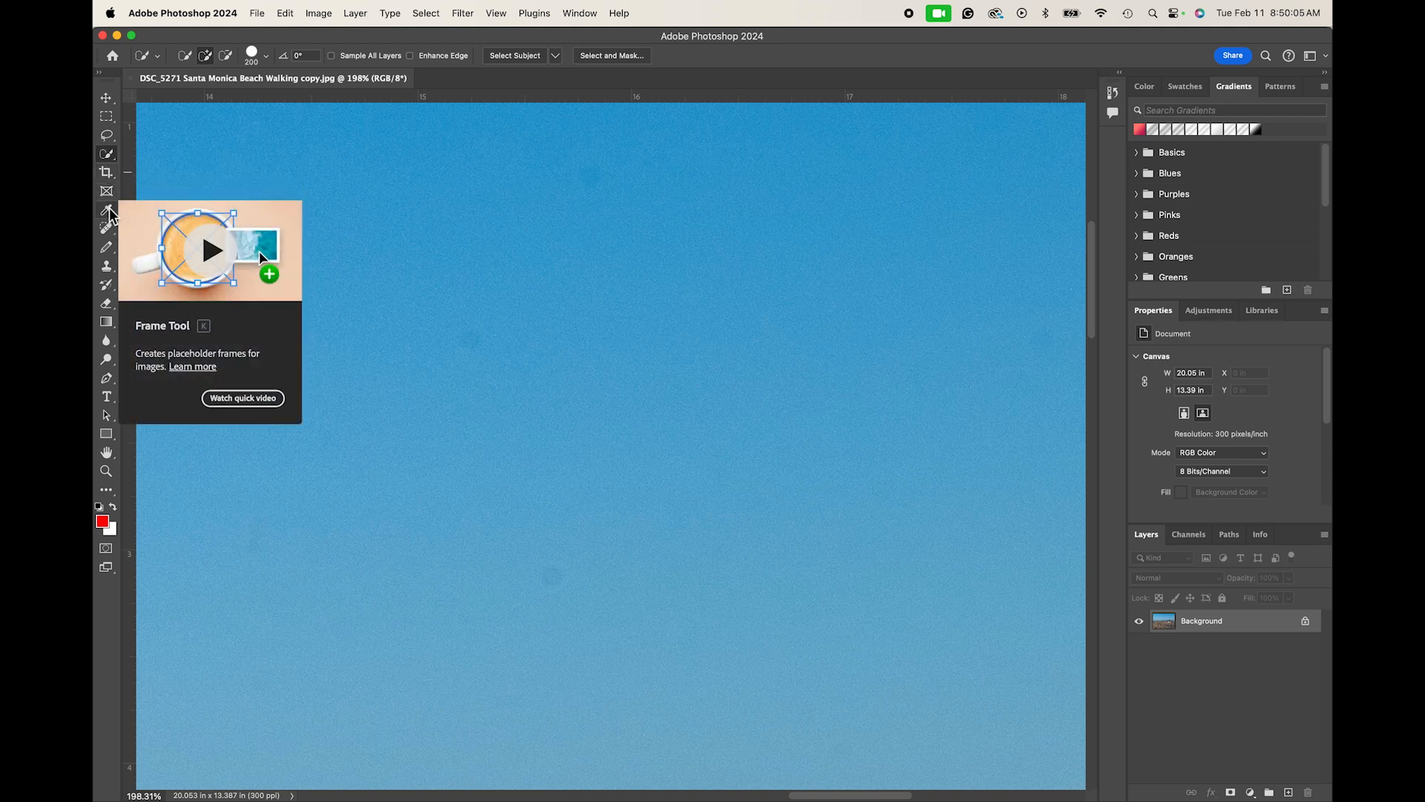
- Remove a few dust spots from the right part of the sky with the Spot Healing Brush
left_click(107, 230)
right_click(108, 231)
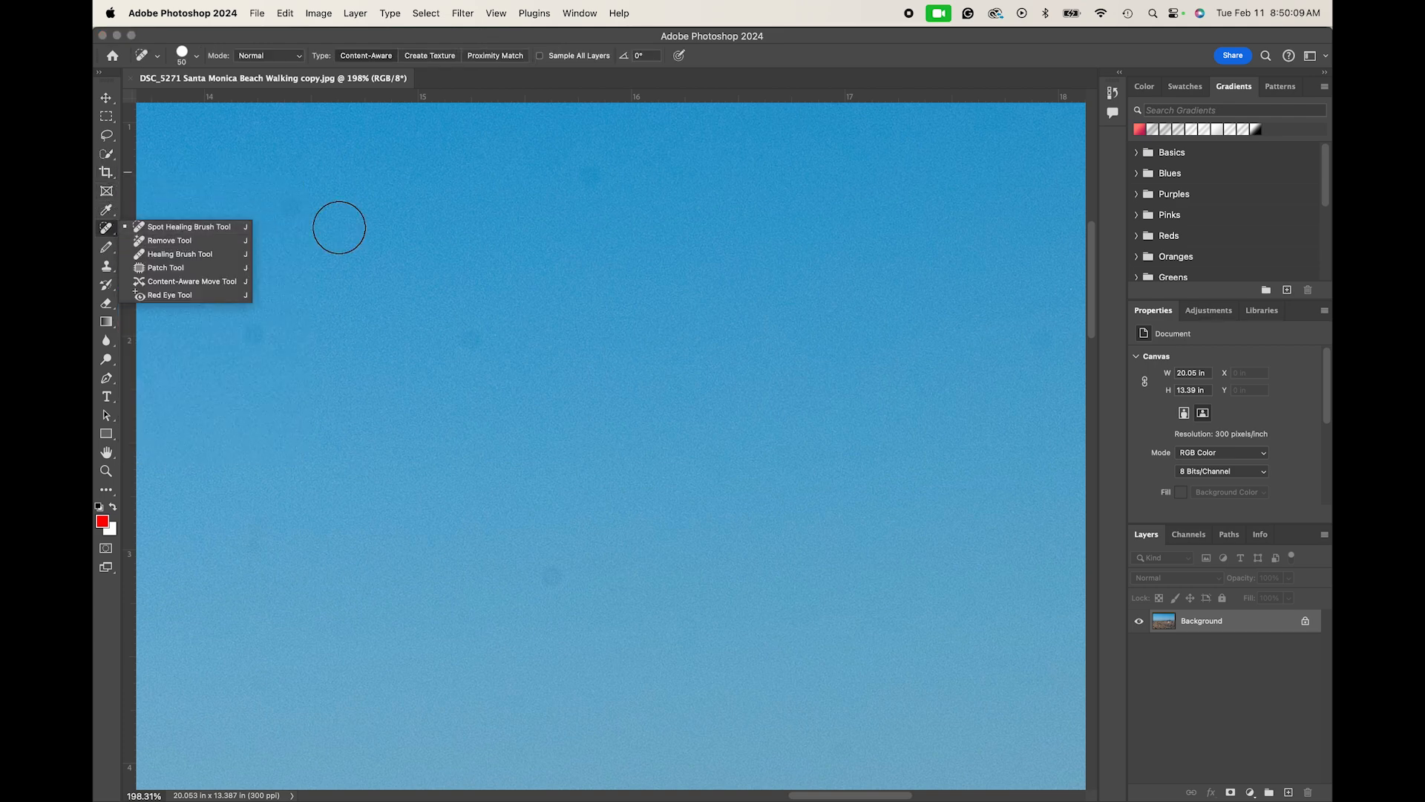
left_click(470, 339)
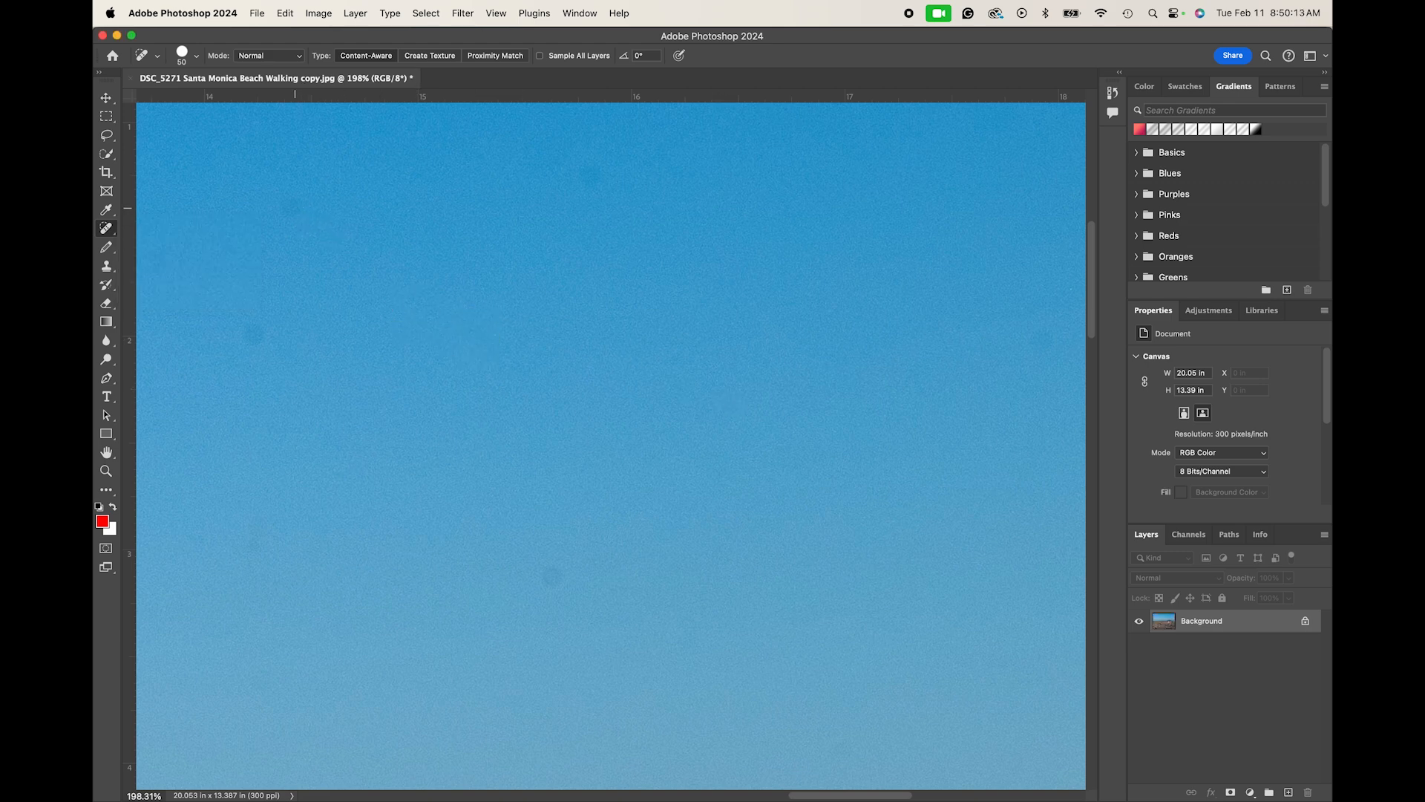
left_click(598, 186)
scroll(591, 516, "down", 3)
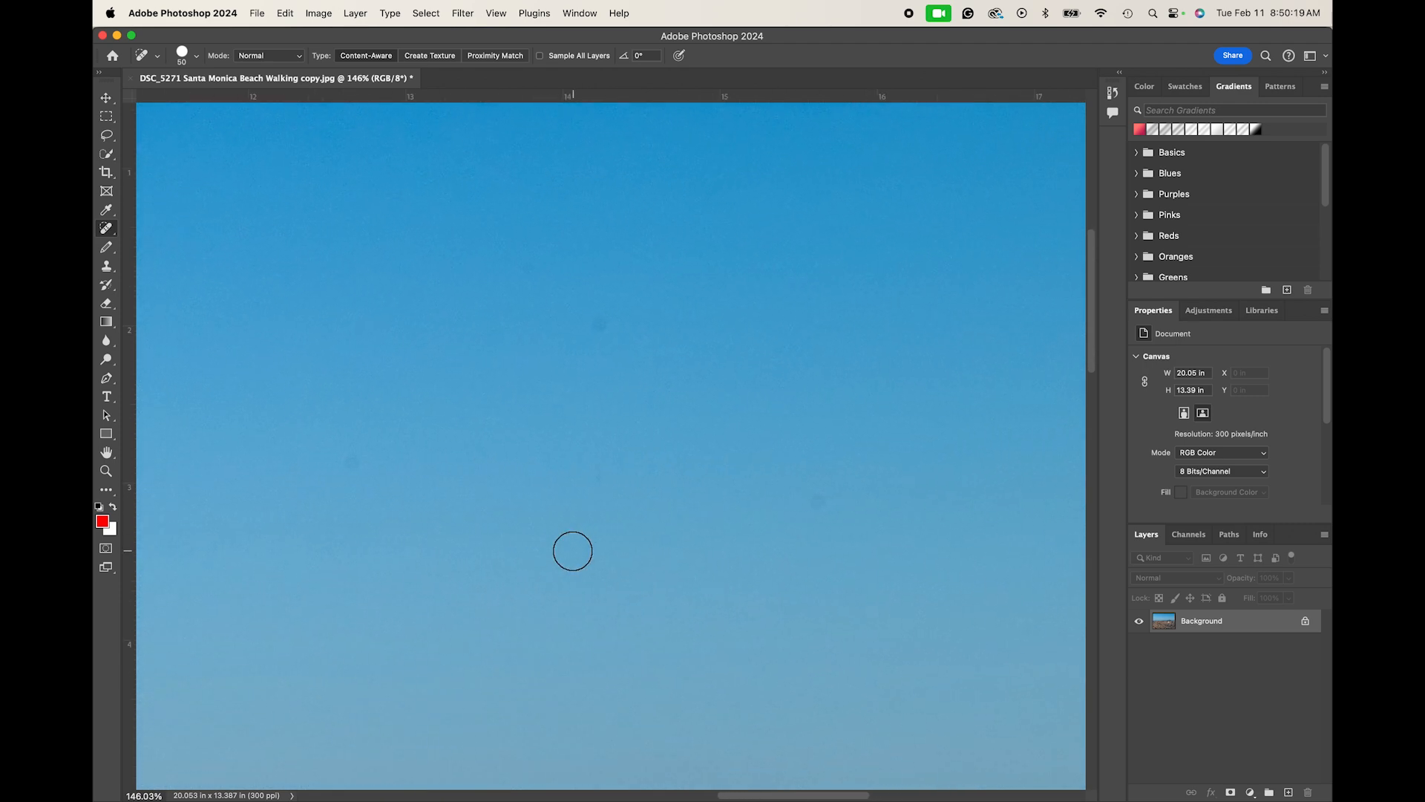
- Try the Dust & Scratches filter on the whole photo, compare its preview on the sky and the people carrying chairs, and cancel it
scroll(577, 553, "down", 4)
scroll(572, 550, "down", 3)
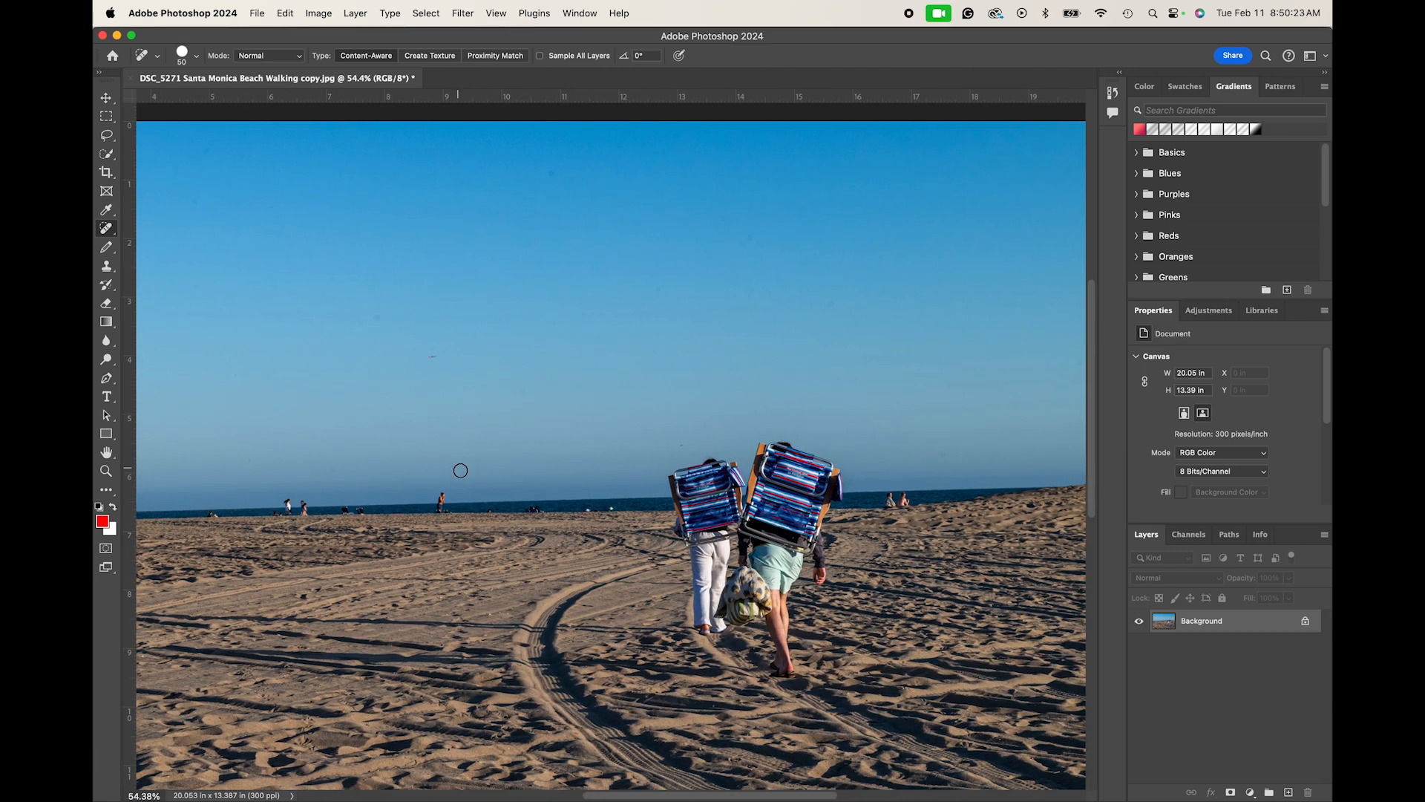
scroll(464, 456, "down", 2)
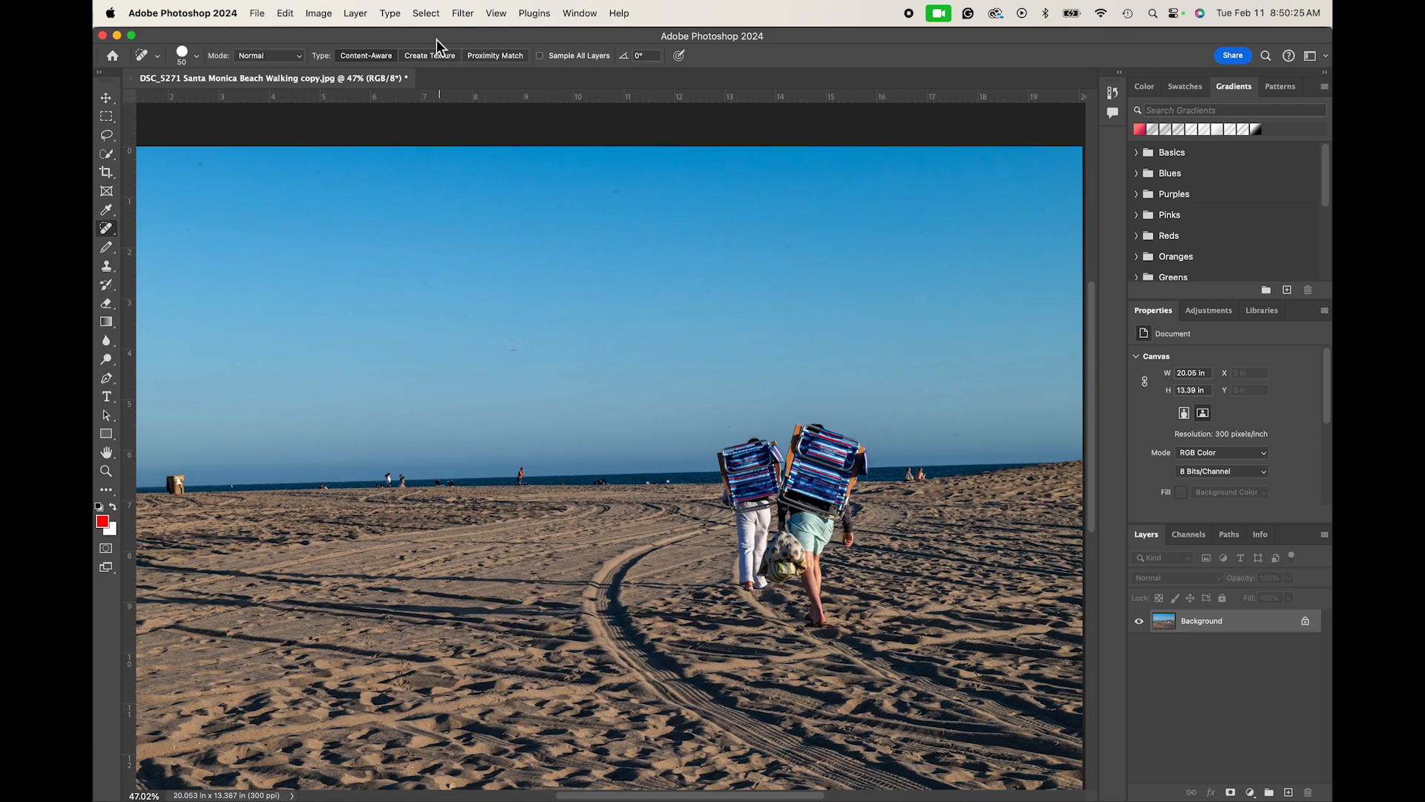
left_click(465, 14)
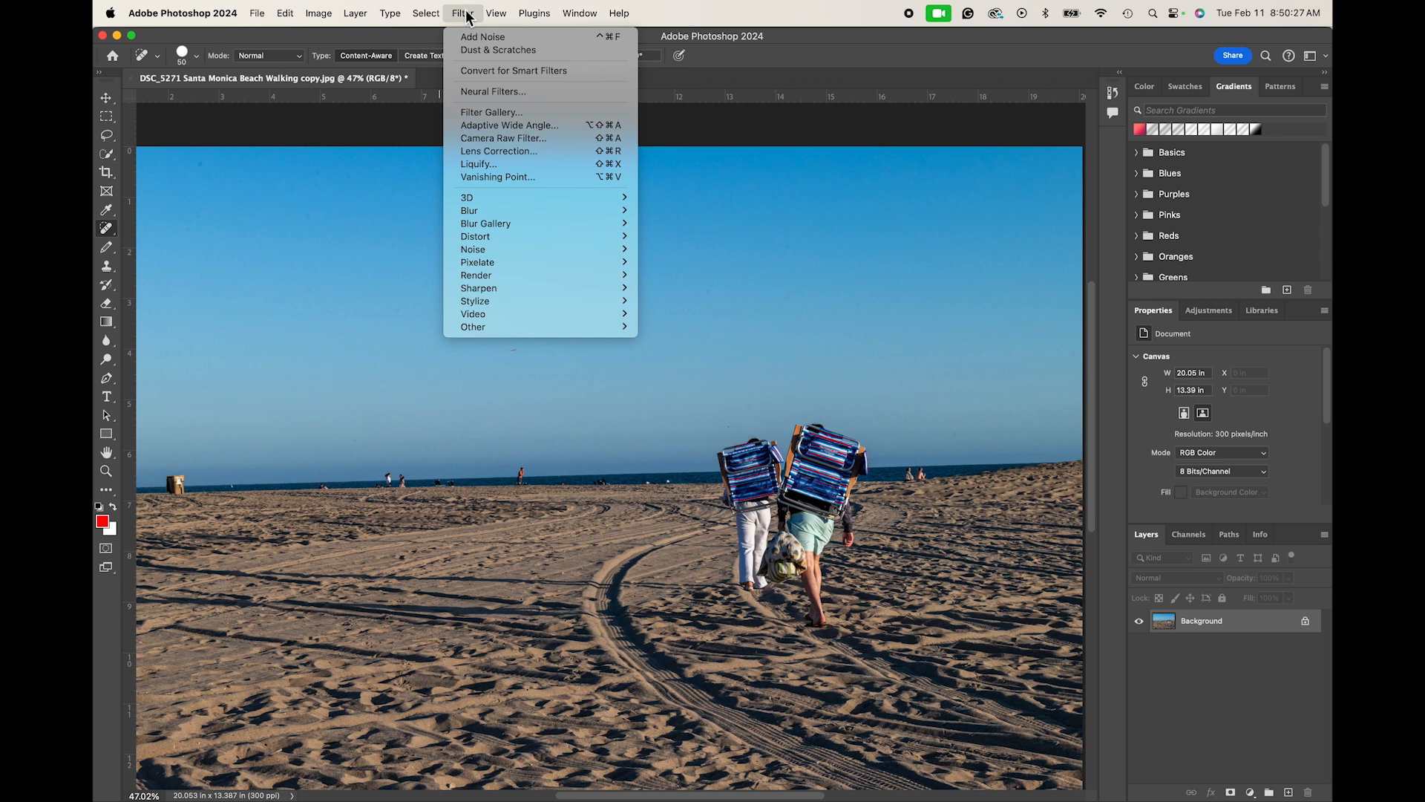
mouse_move(475, 251)
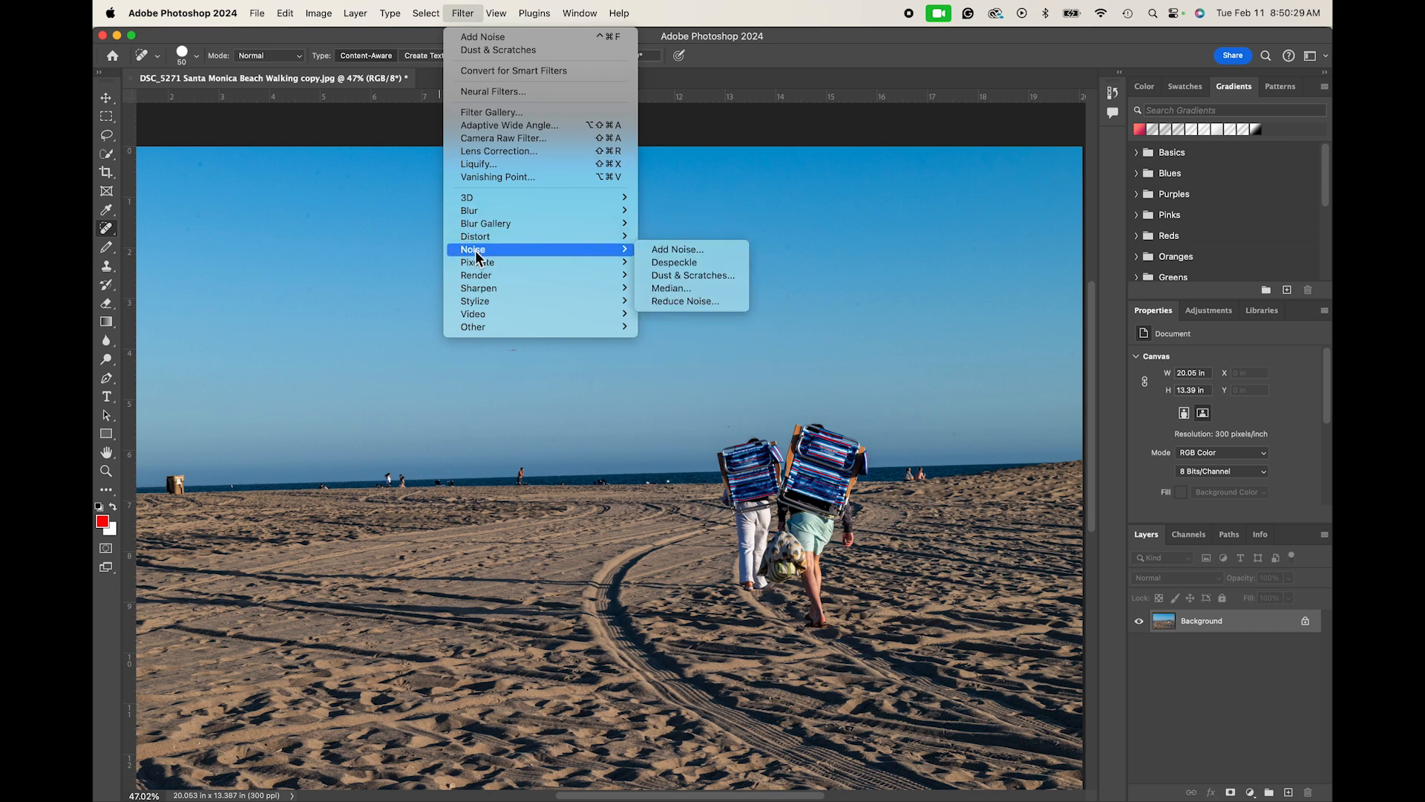
left_click(667, 280)
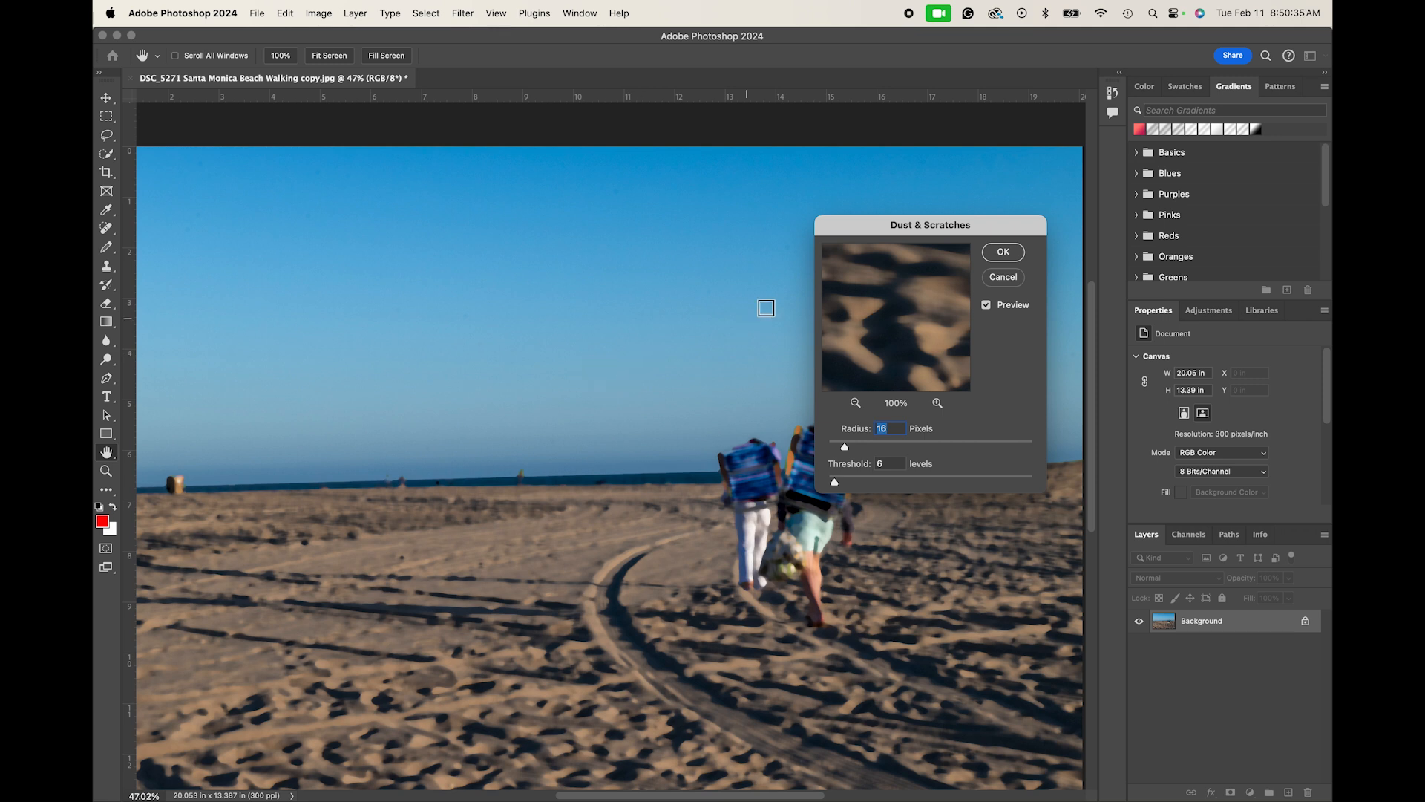
left_click(591, 302)
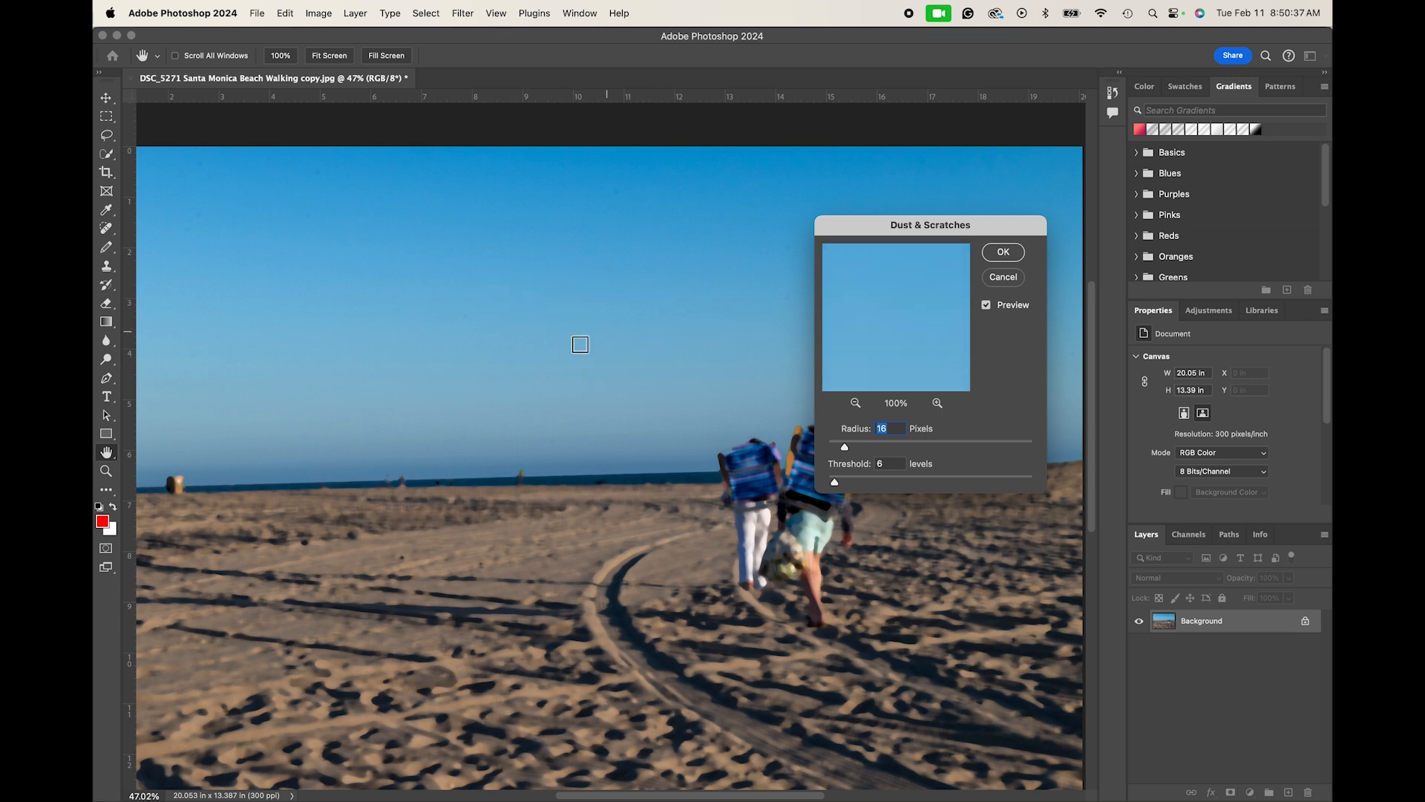
left_click(533, 269)
left_click(420, 306)
left_click(765, 514)
left_click(751, 496)
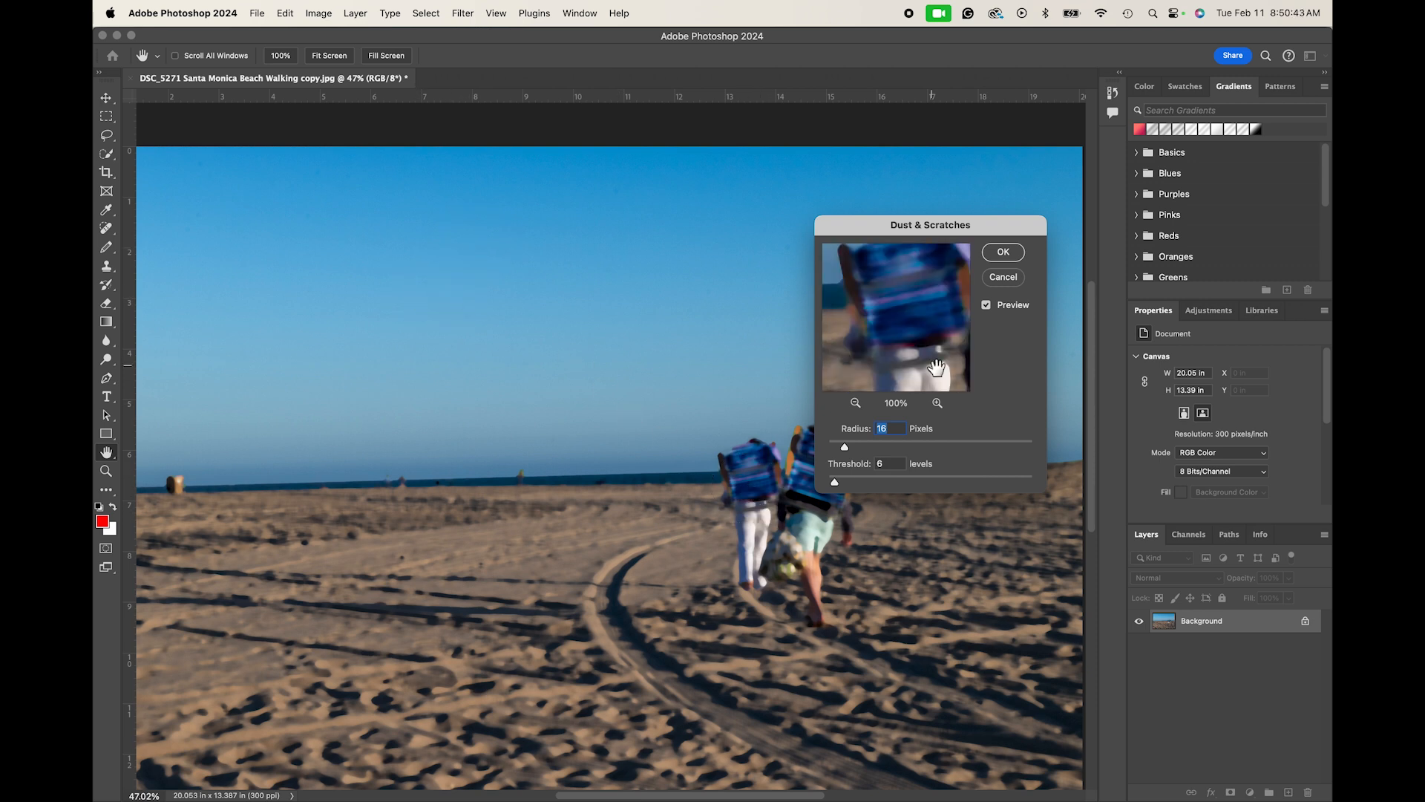
left_click_drag(918, 345, 935, 368)
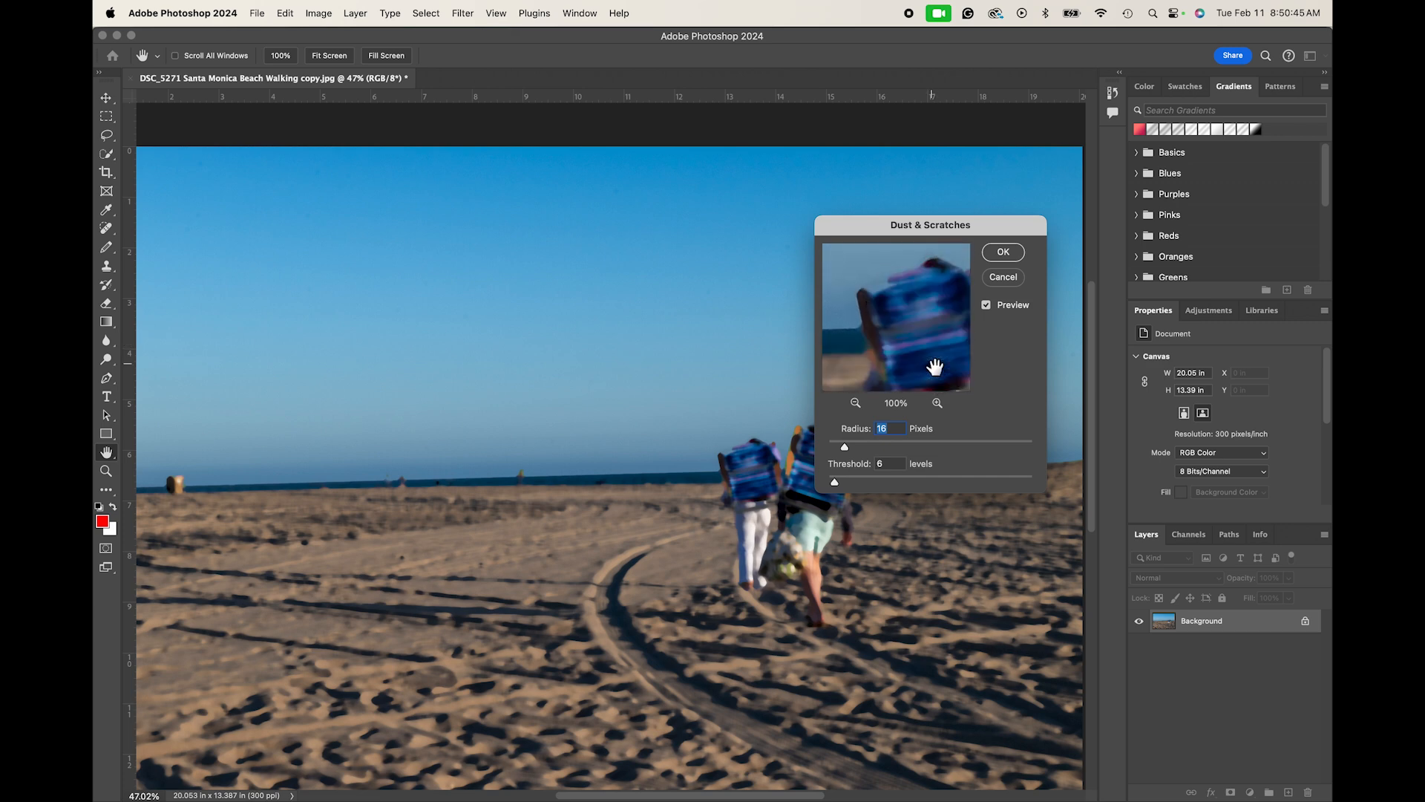
left_click(1002, 281)
- Select the entire sky down to the horizon with the Quick Selection tool, leaving out the people and the beach
scroll(503, 363, "up", 5)
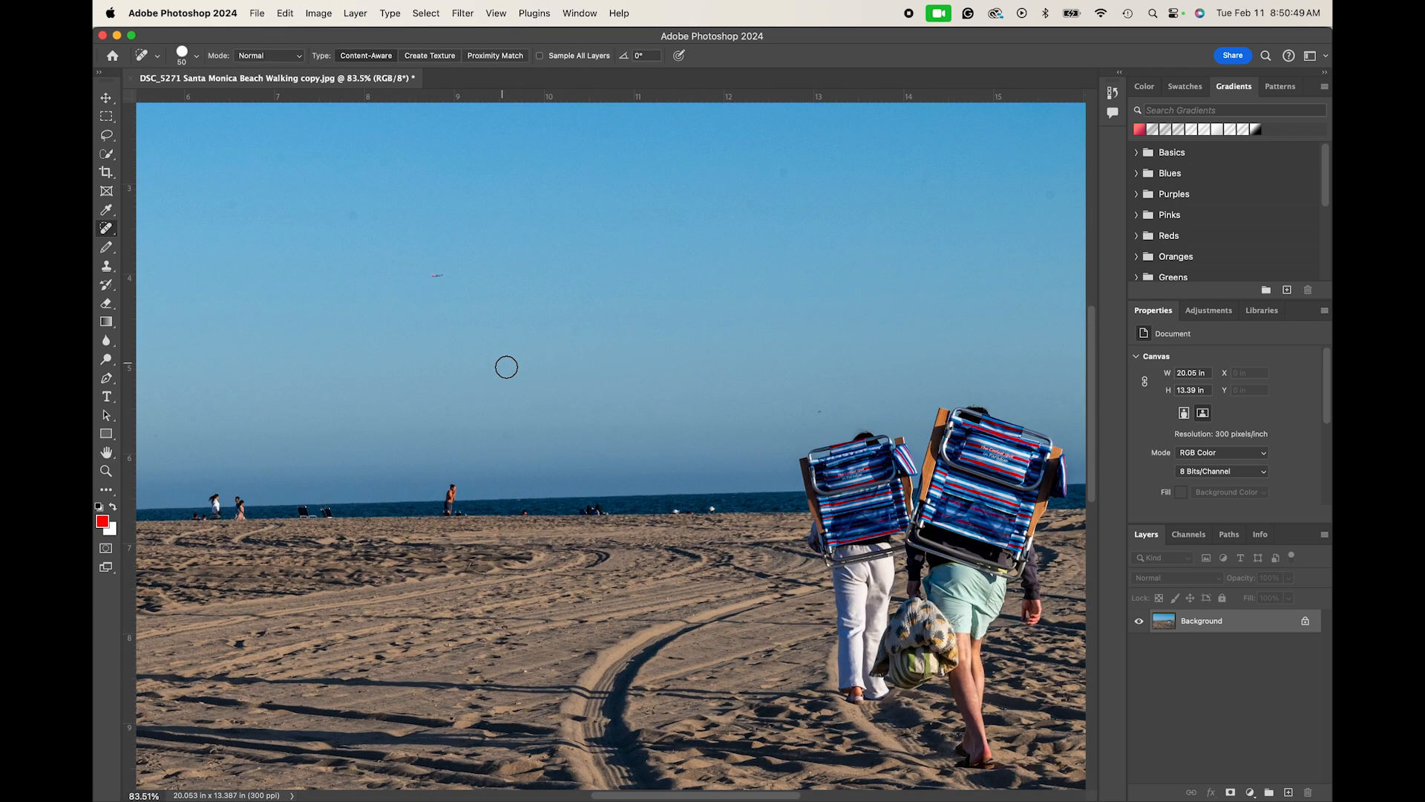
scroll(501, 362, "down", 6)
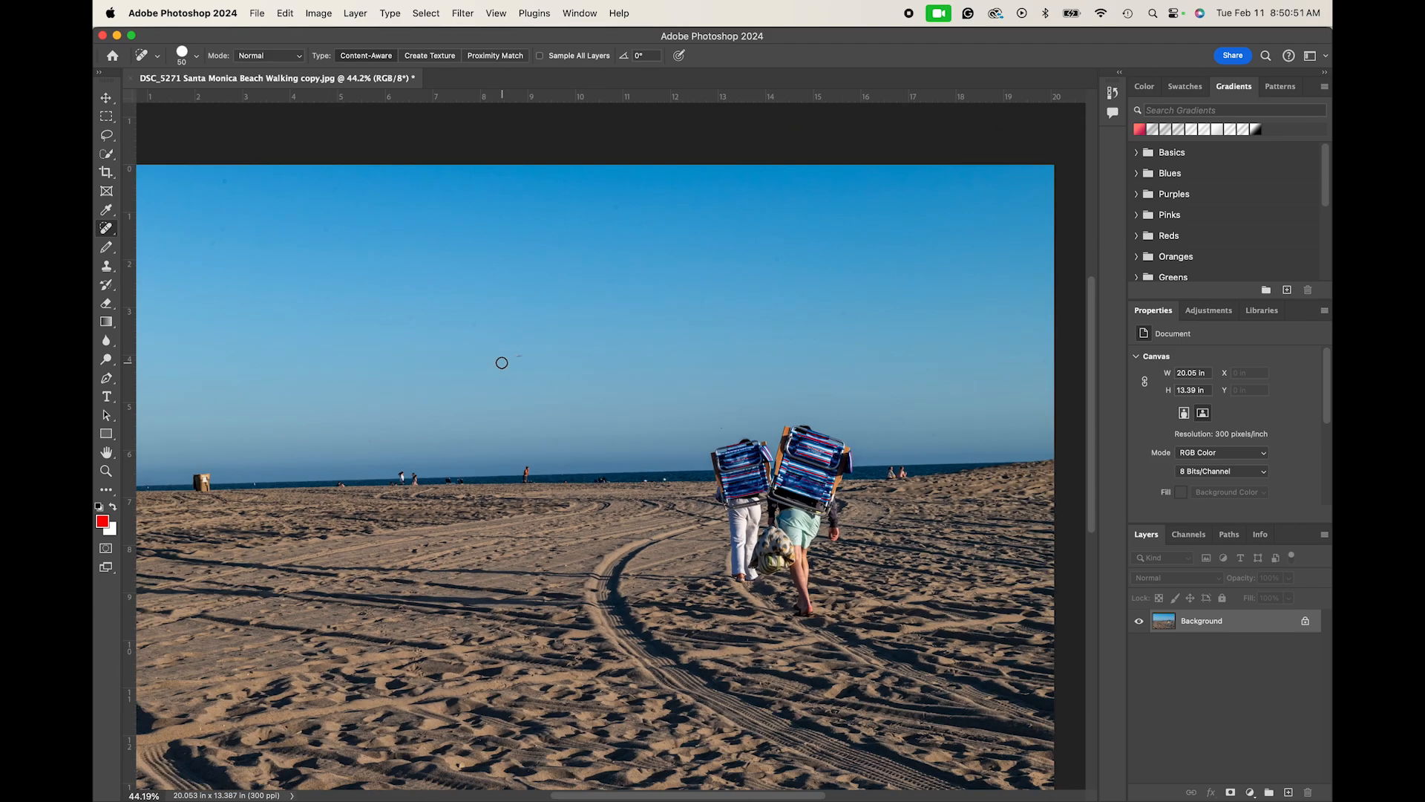
scroll(502, 362, "up", 7)
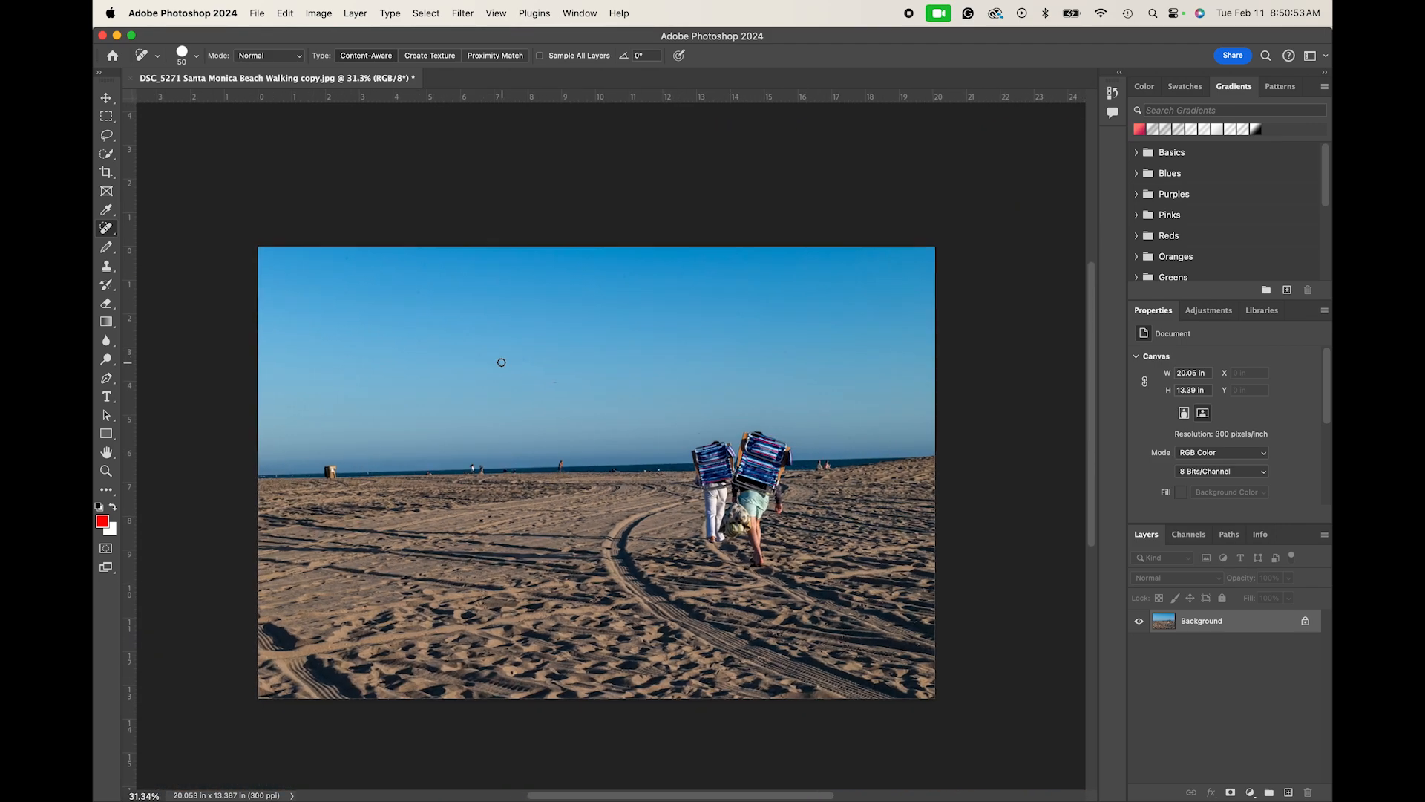
scroll(501, 362, "down", 5)
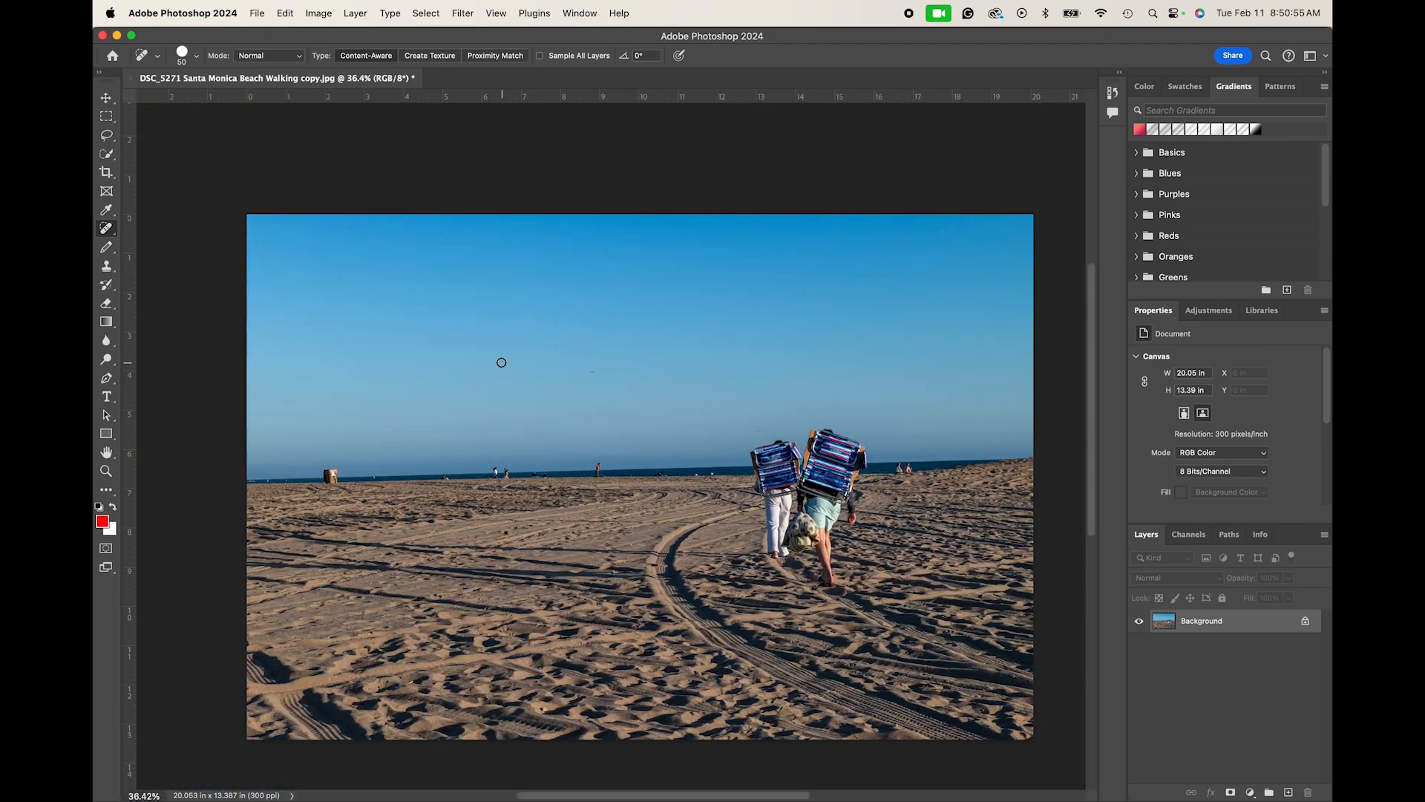
left_click(108, 155)
mouse_move(107, 156)
left_mouse_down()
mouse_move(201, 180)
mouse_move(197, 167)
left_mouse_up()
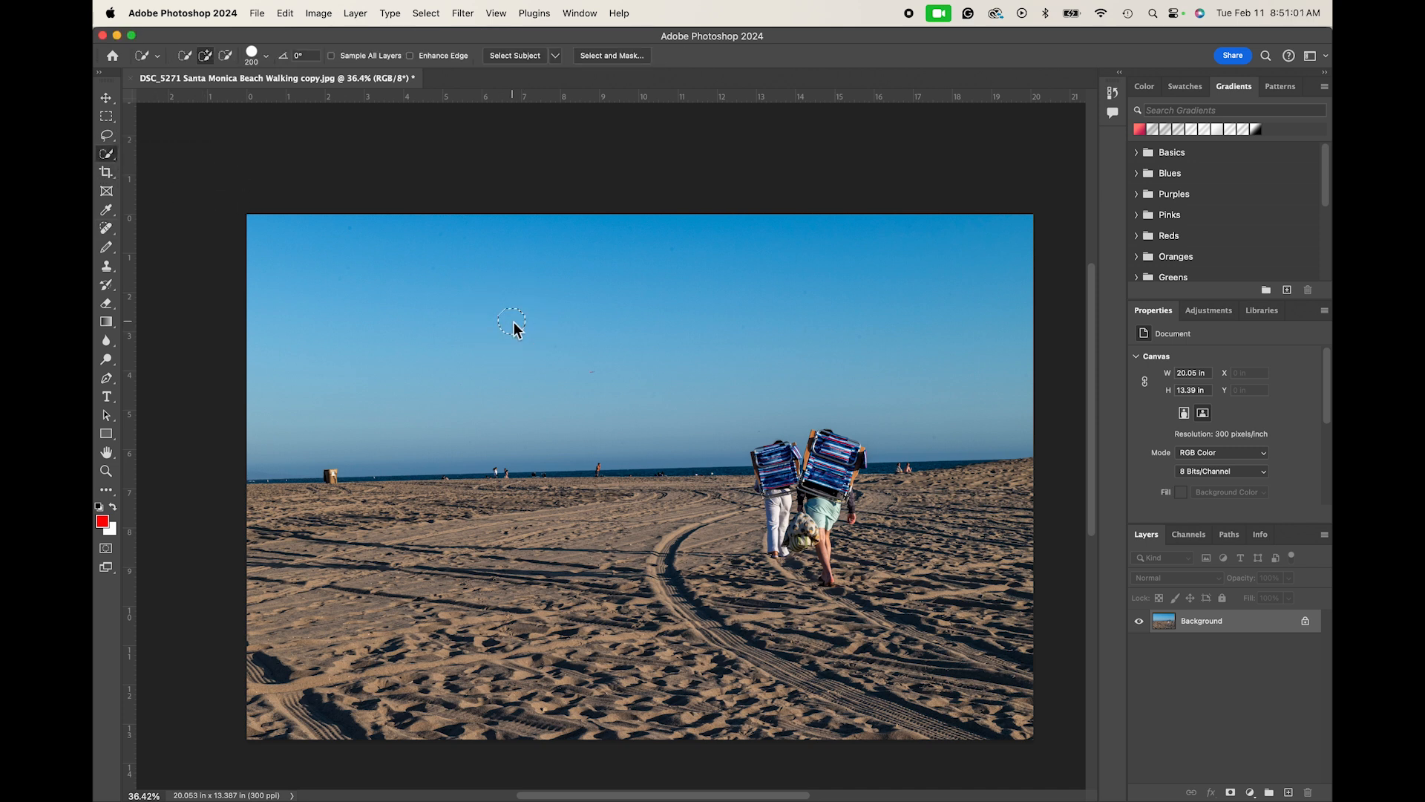
left_click(729, 349)
- Inspect the selection edge along the horizon, and check the Quick Selection brush settings and the document's dimensions
scroll(611, 378, "up", 5)
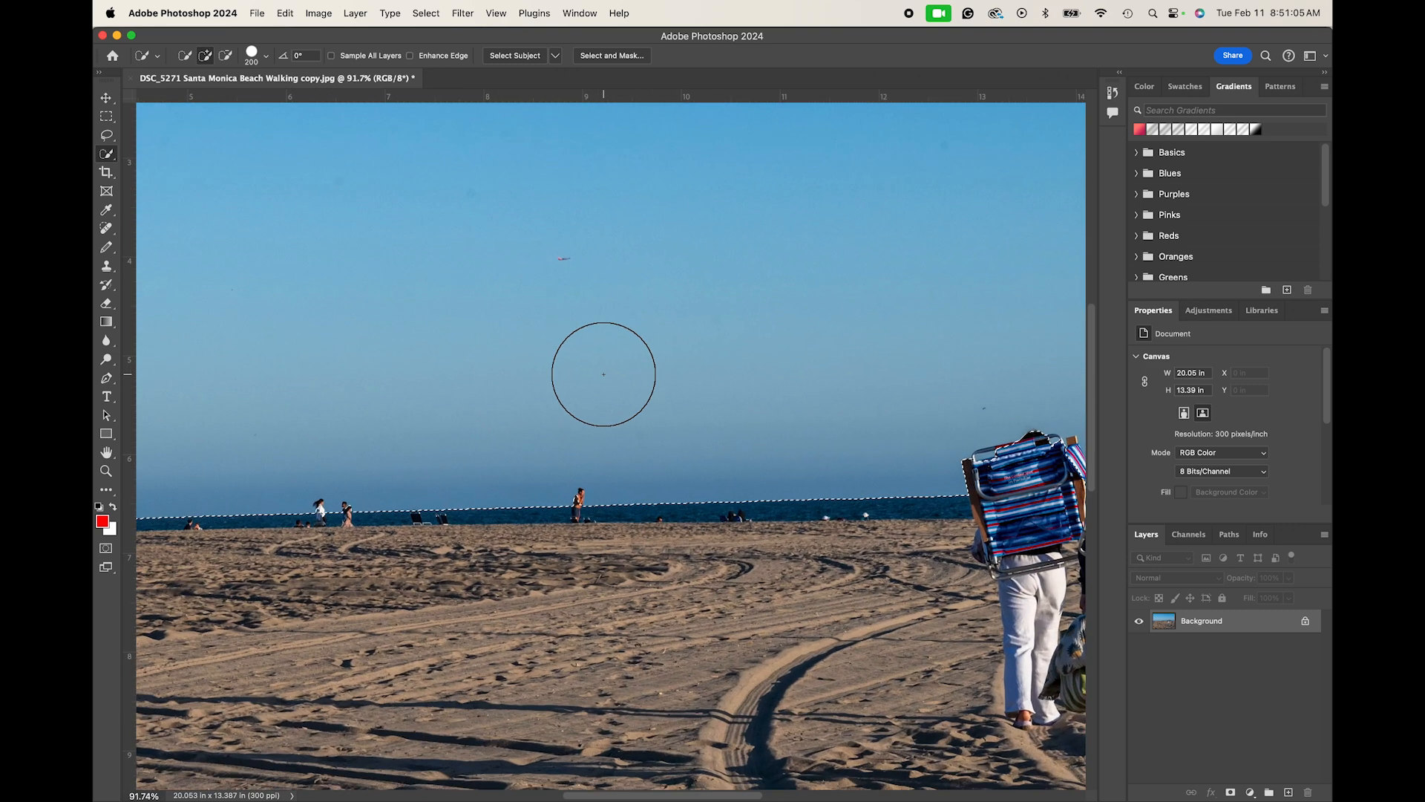
scroll(529, 319, "up", 2)
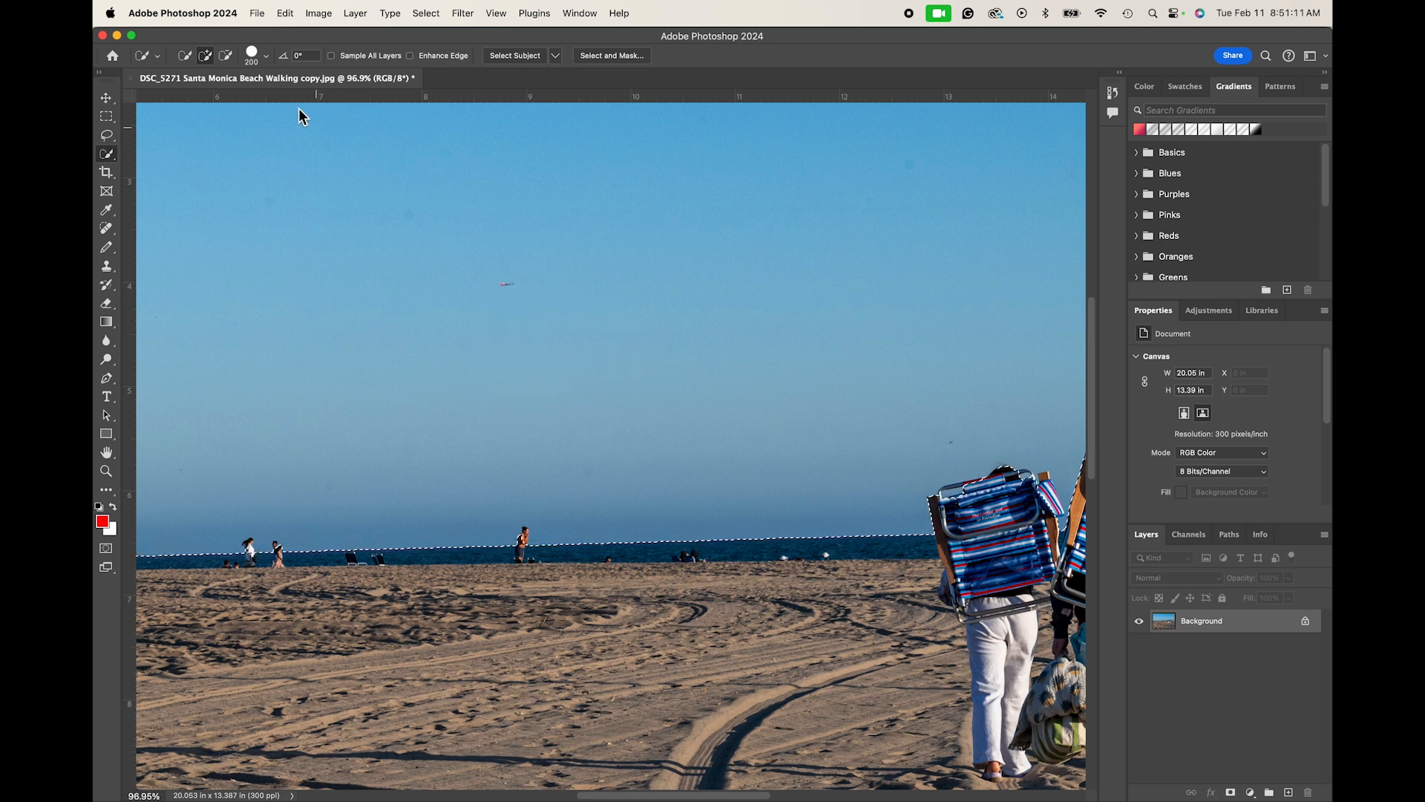
left_click(266, 57)
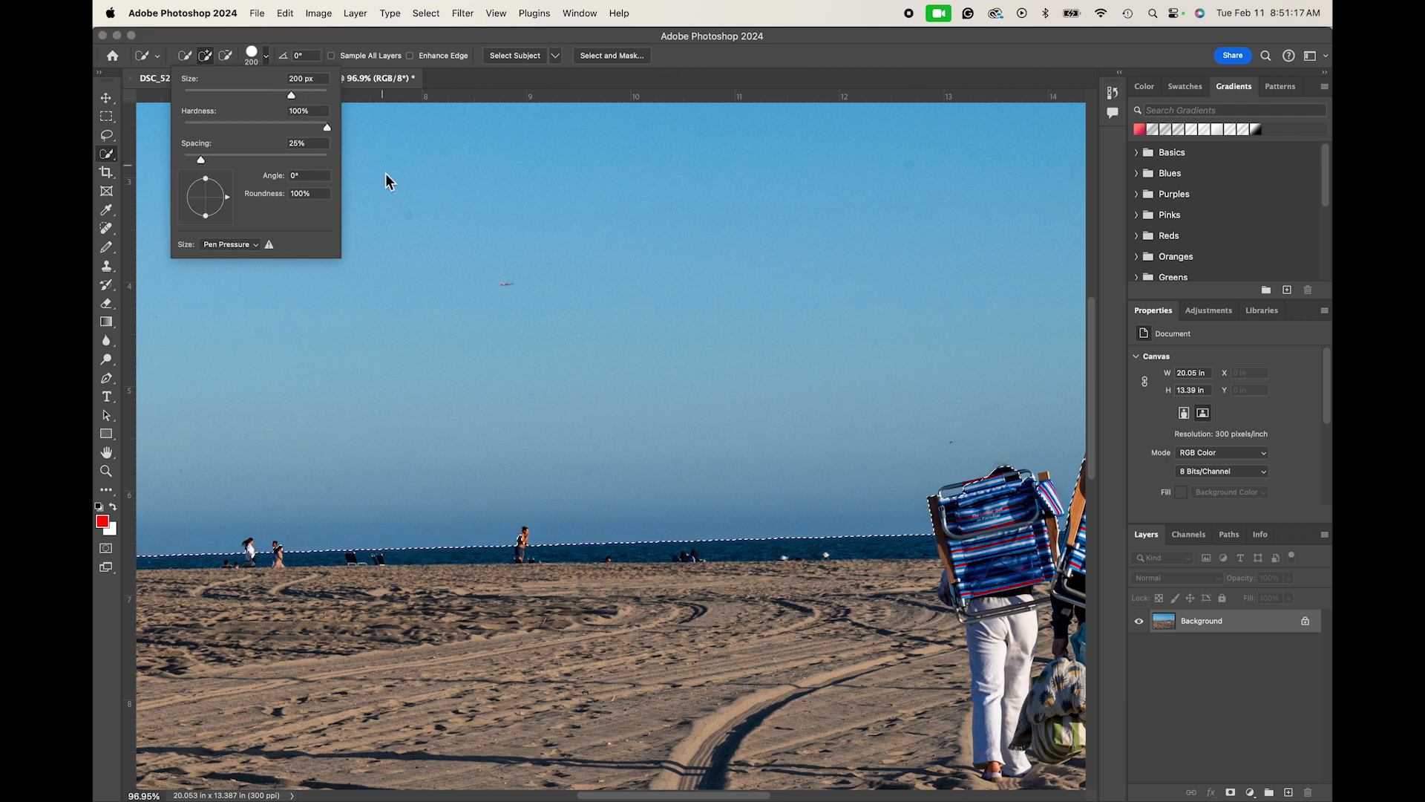
left_click(496, 278)
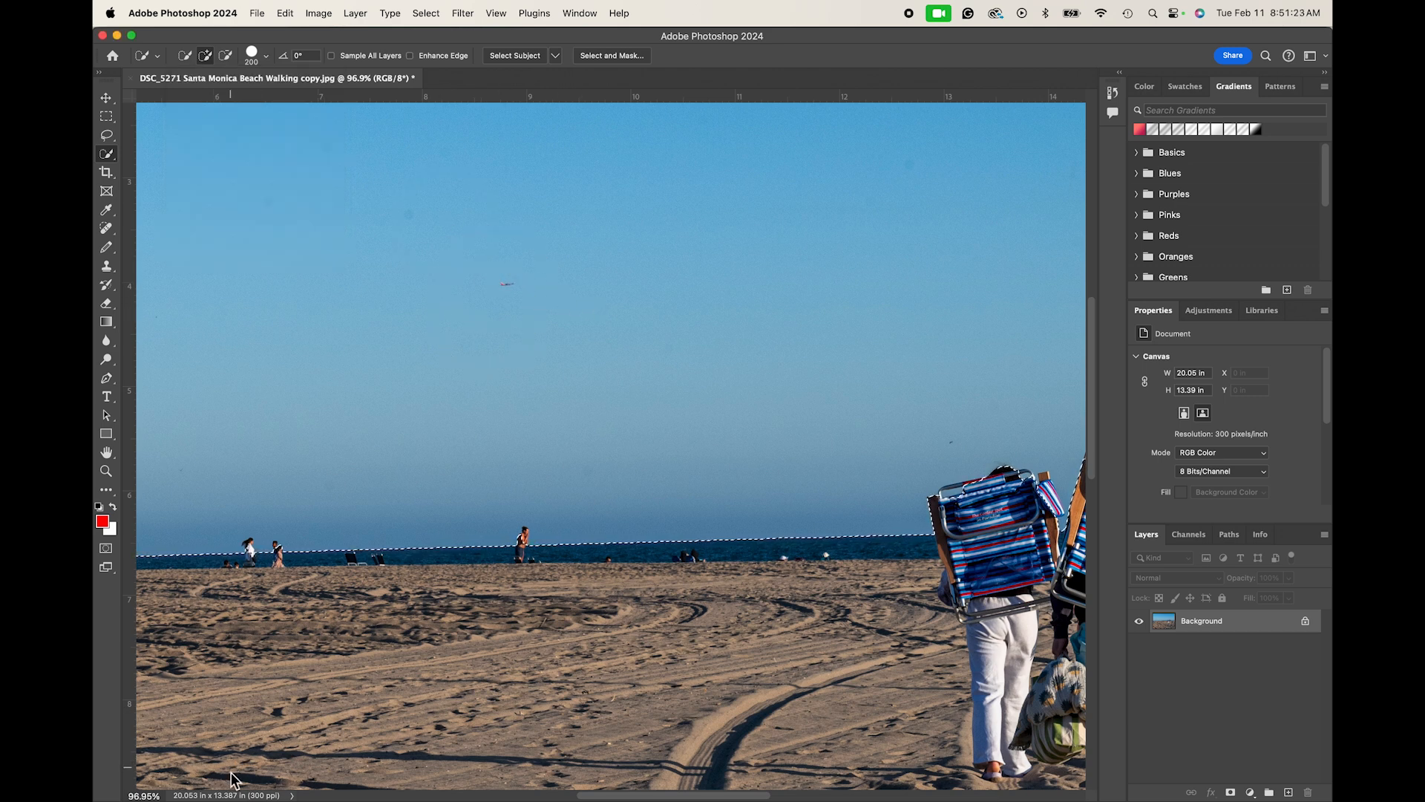
left_click(227, 795)
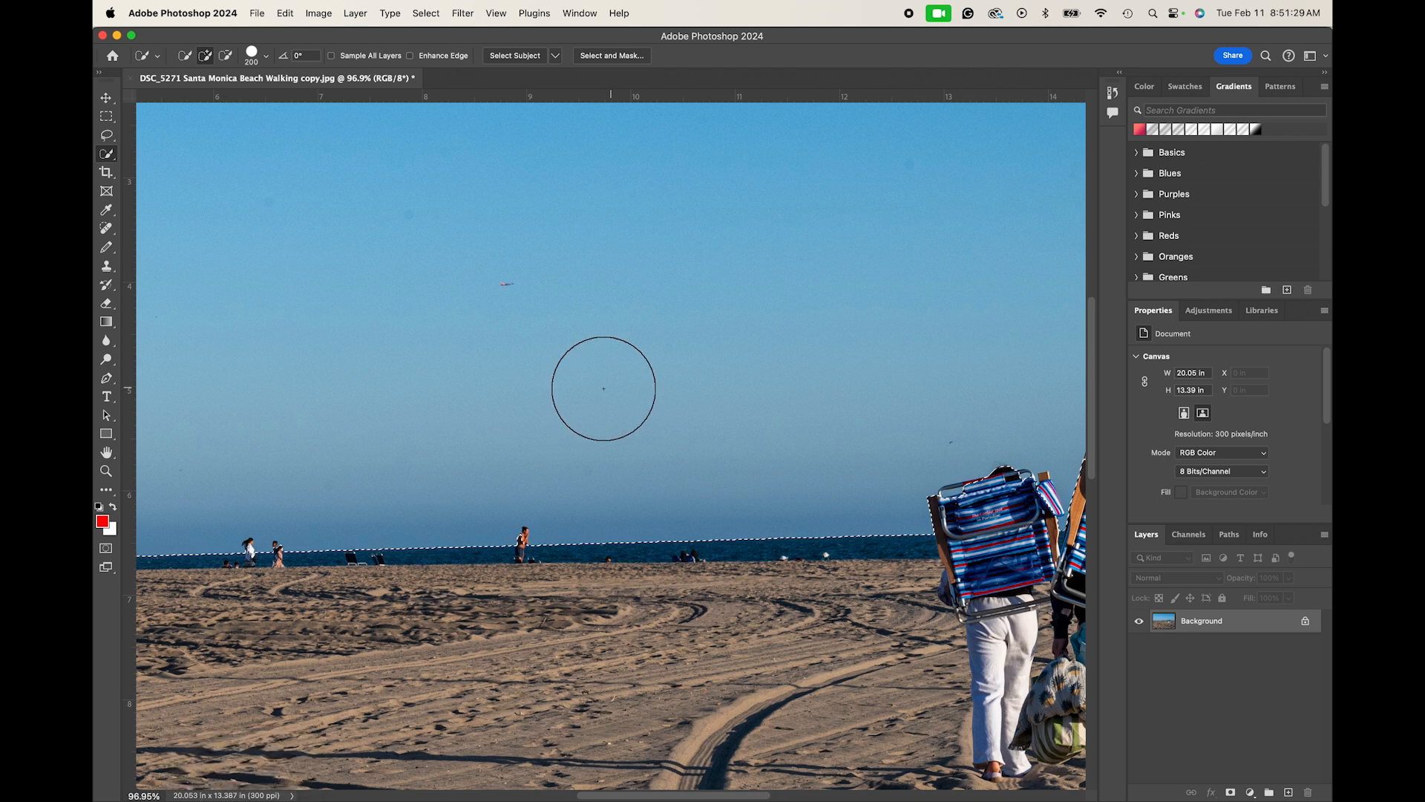
- Examine the sky selection edge around the two beach chairs for areas that are wrongly selected
scroll(601, 387, "down", 5)
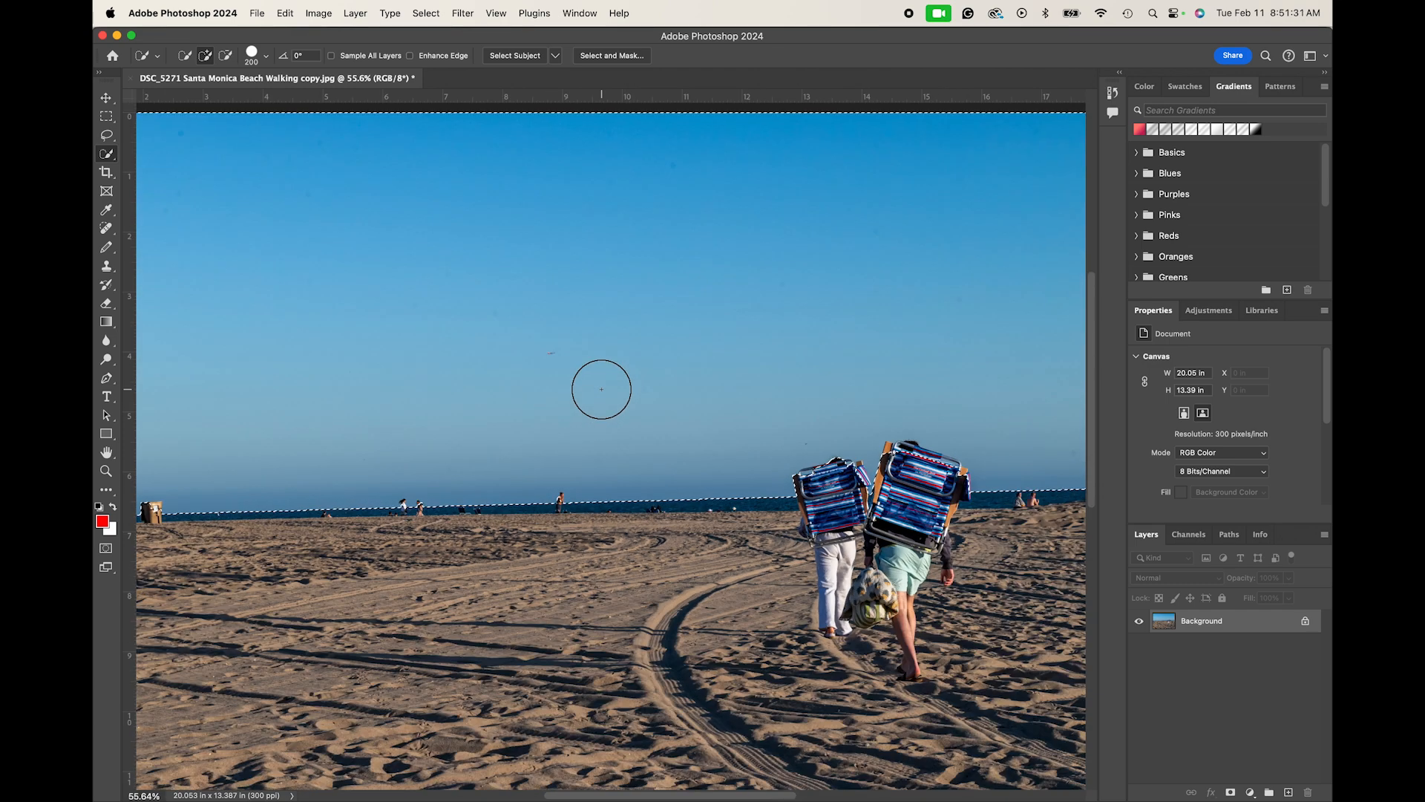
scroll(601, 388, "up", 3)
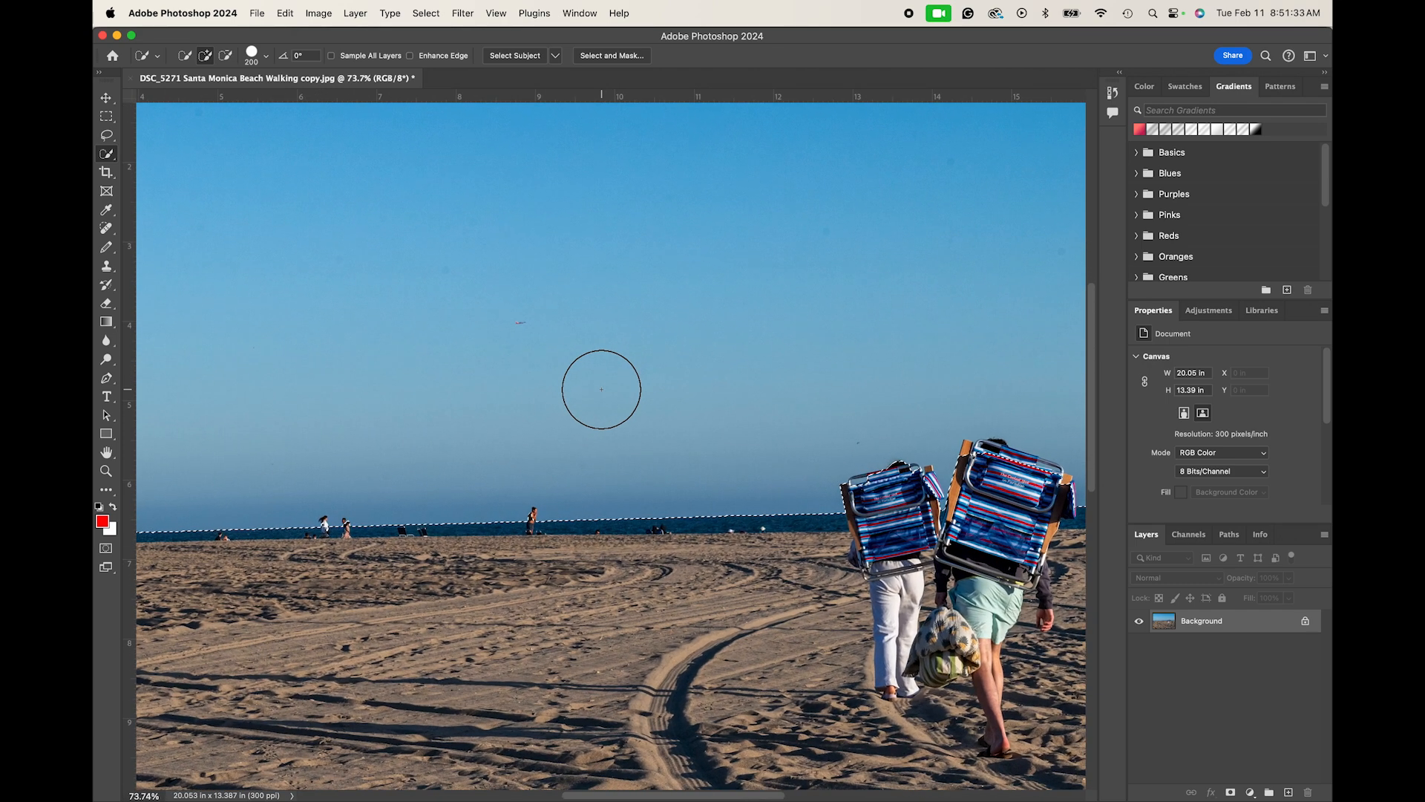
scroll(601, 389, "up", 3)
scroll(601, 389, "right", 5)
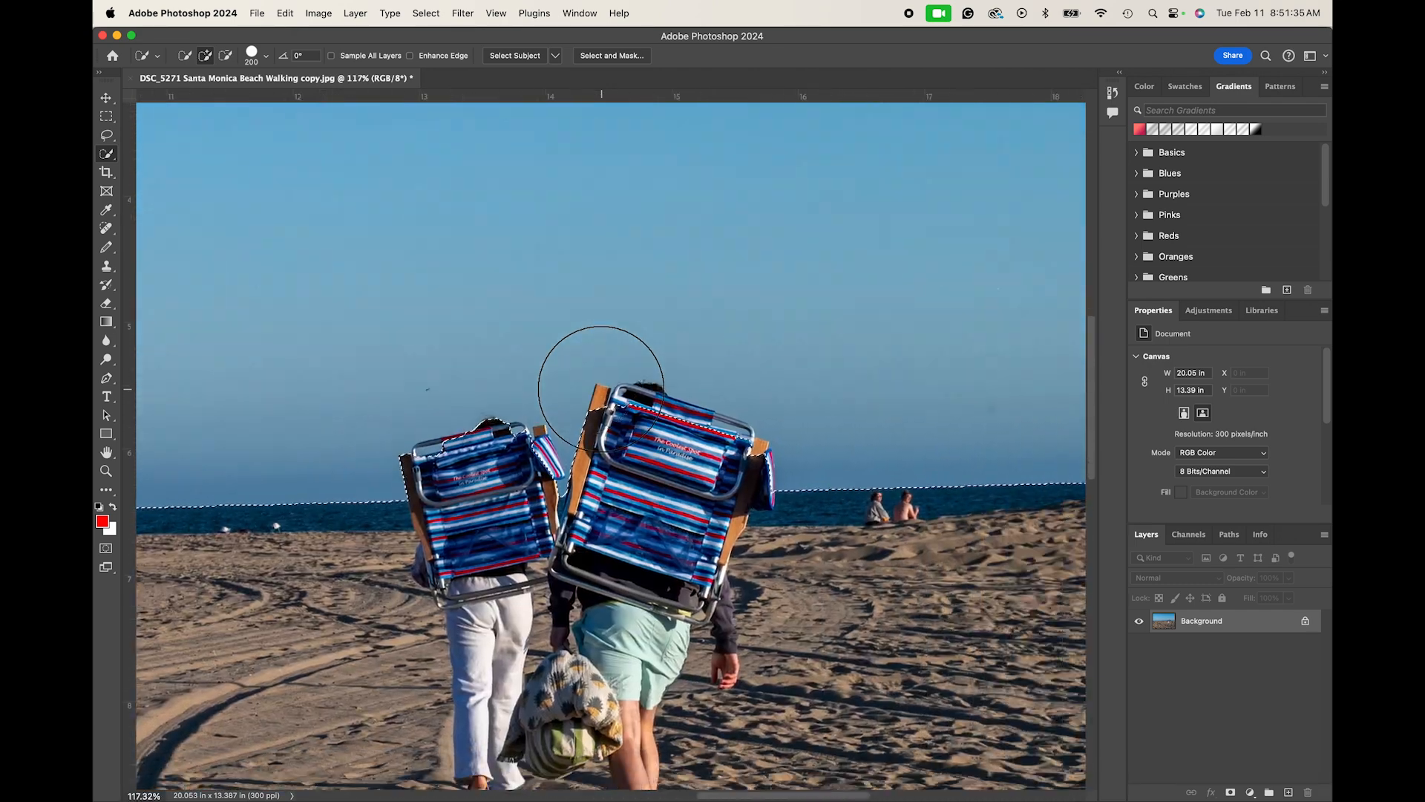
scroll(612, 387, "up", 4)
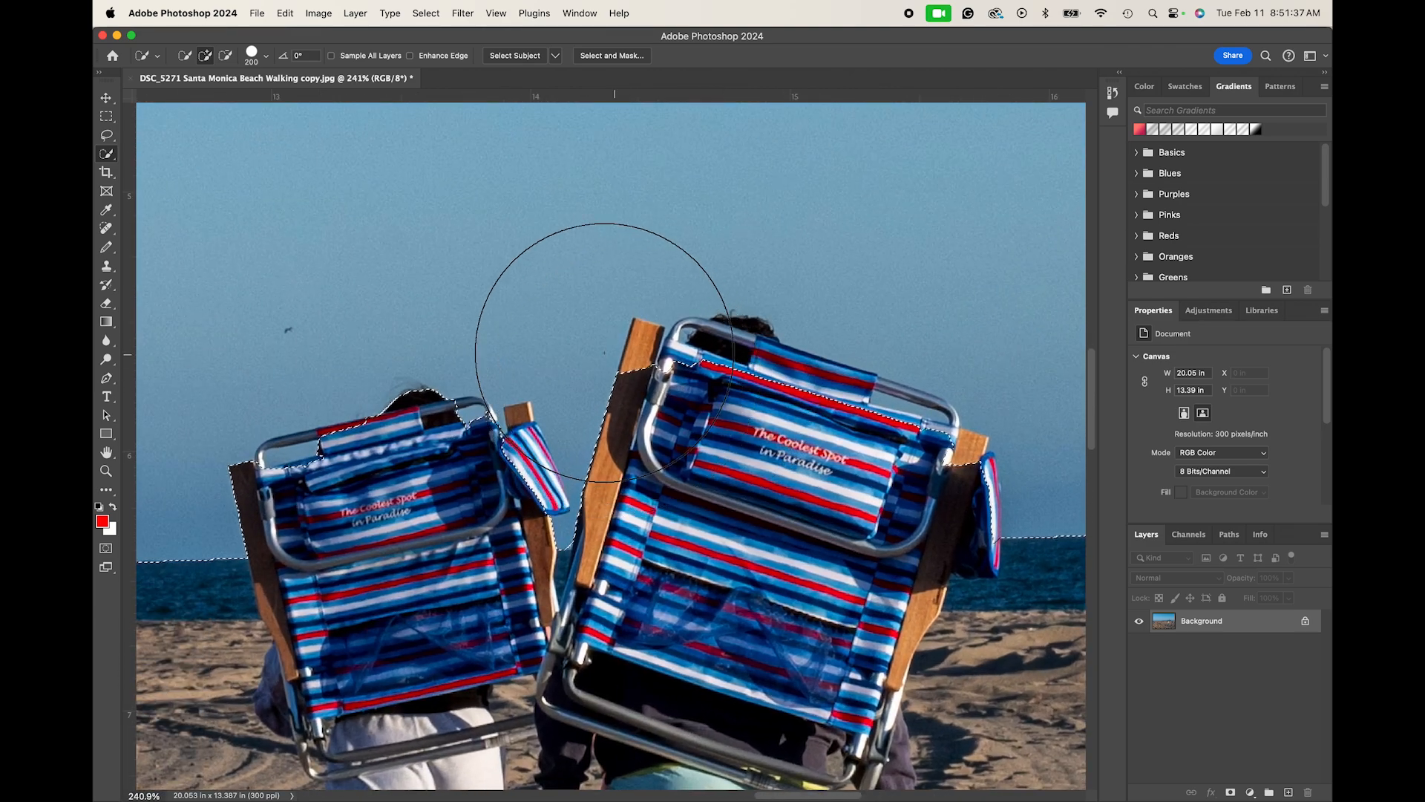
scroll(527, 378, "up", 4)
scroll(535, 403, "right", 3)
scroll(535, 402, "up", 3)
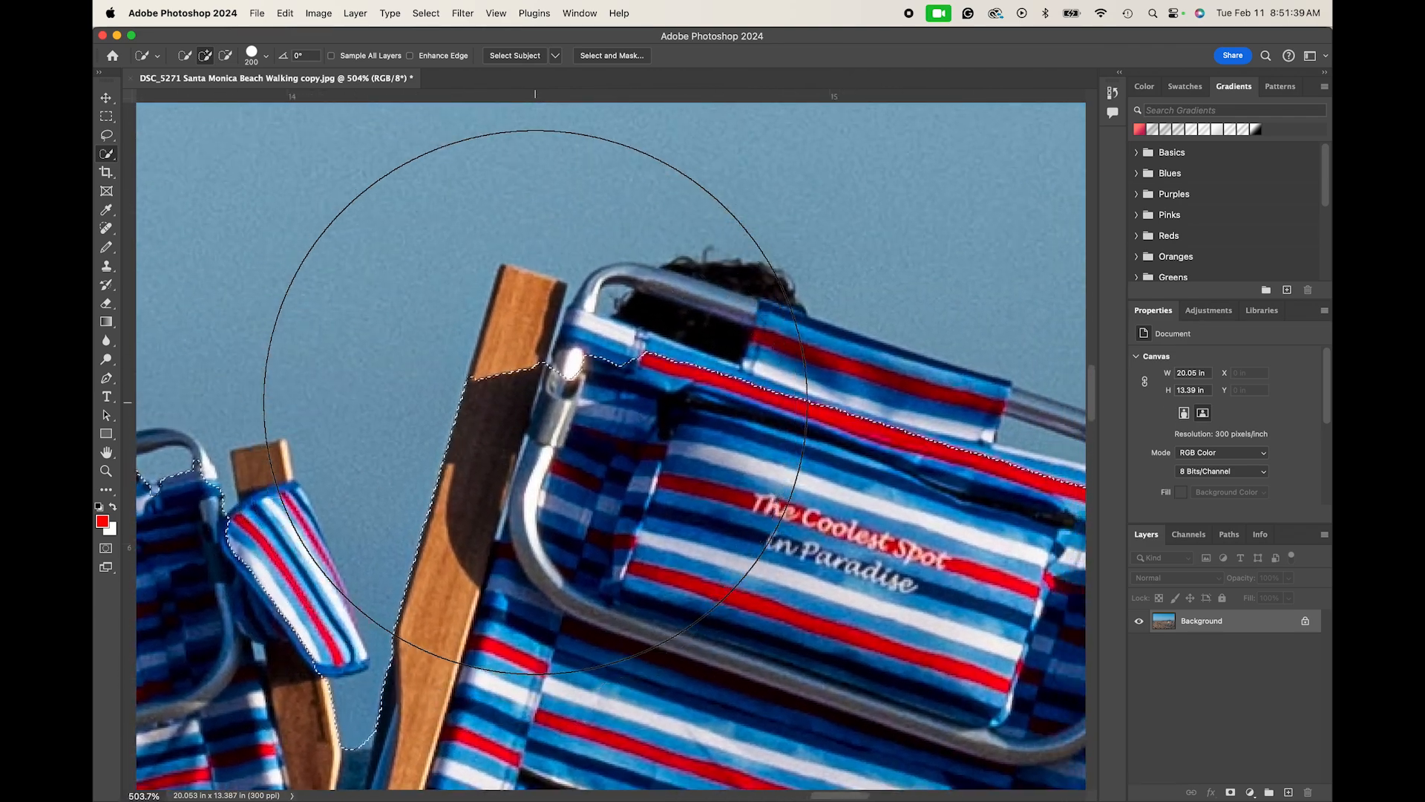
scroll(534, 403, "down", 1)
scroll(534, 403, "right", 2)
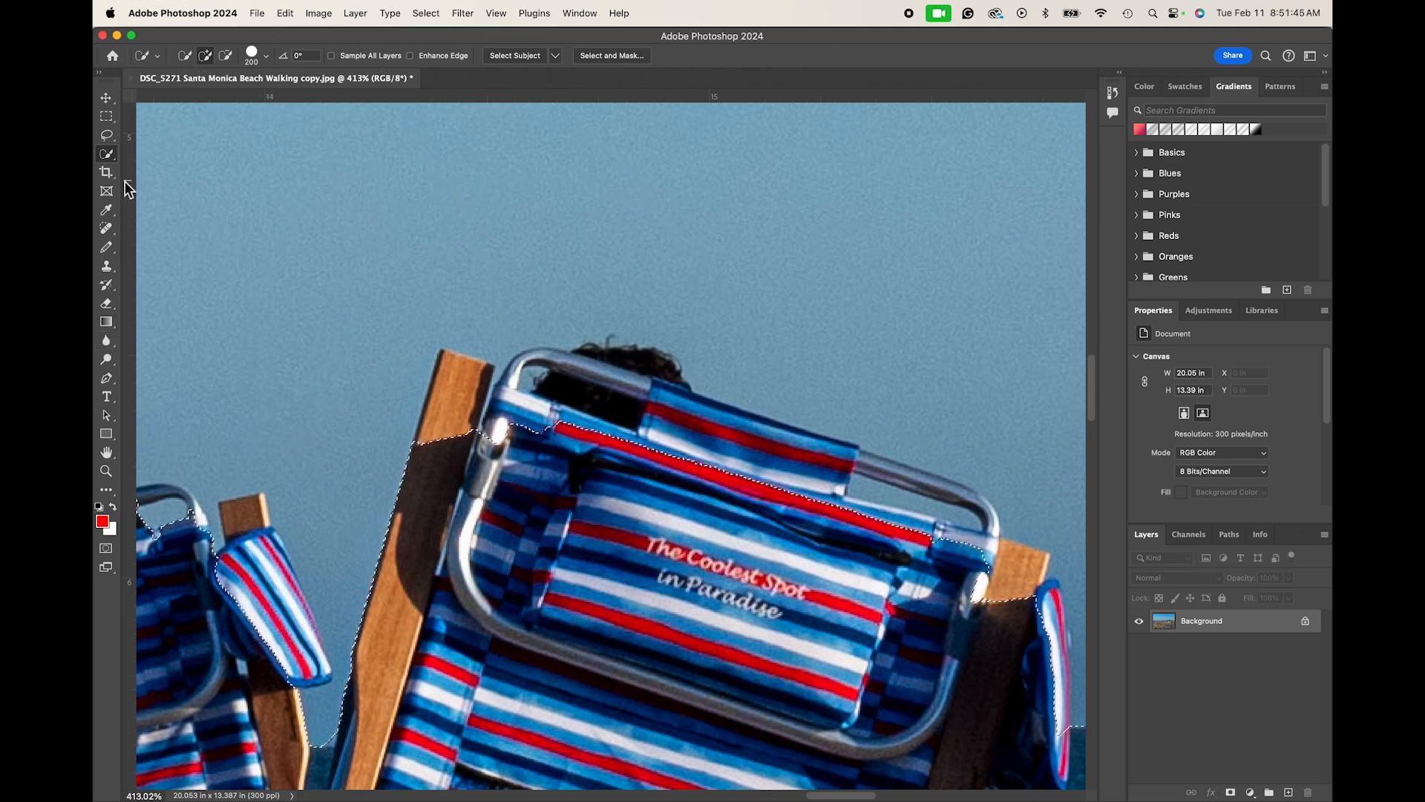
- Subtract the top of the larger chair's left wooden post from the sky selection with the Lasso tool
left_click(108, 140)
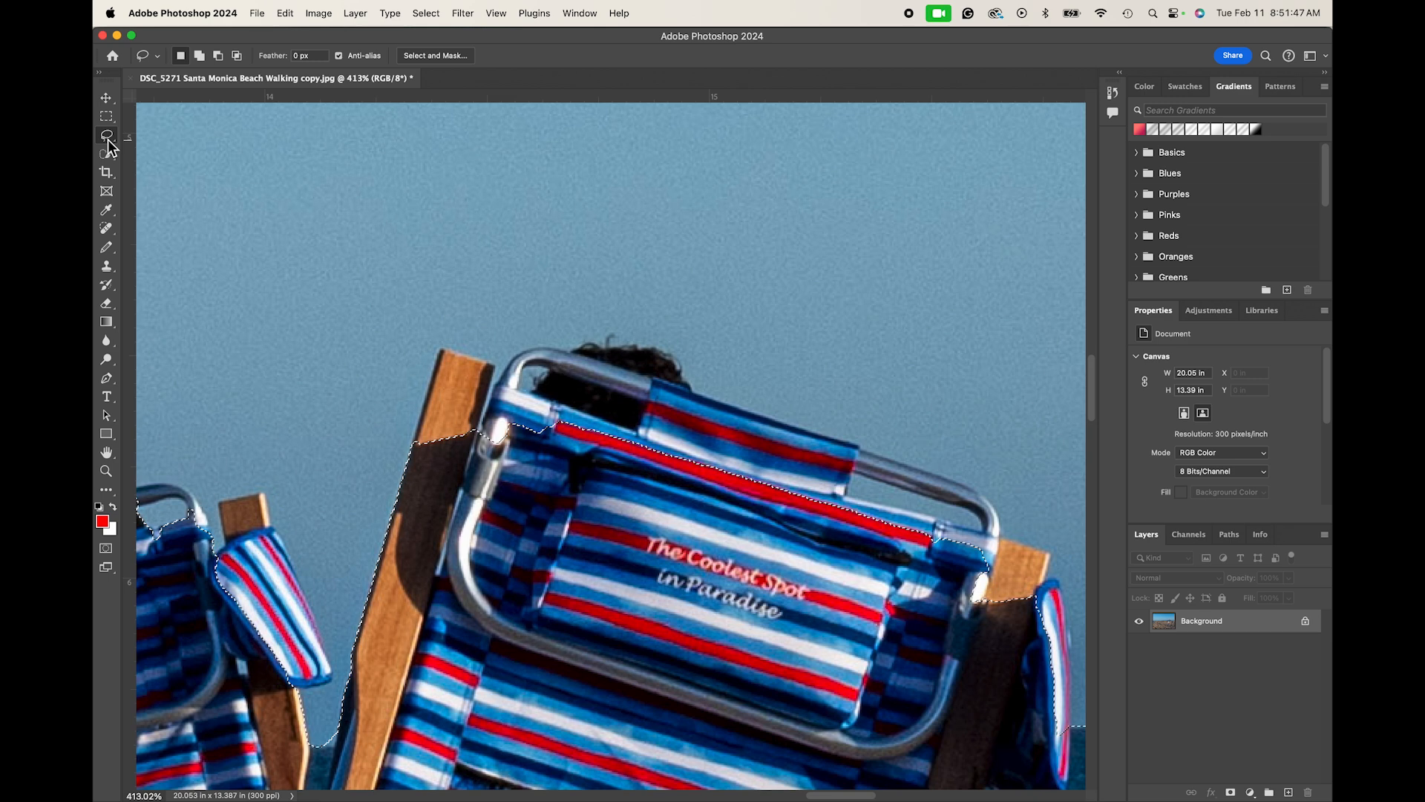
left_click(108, 140)
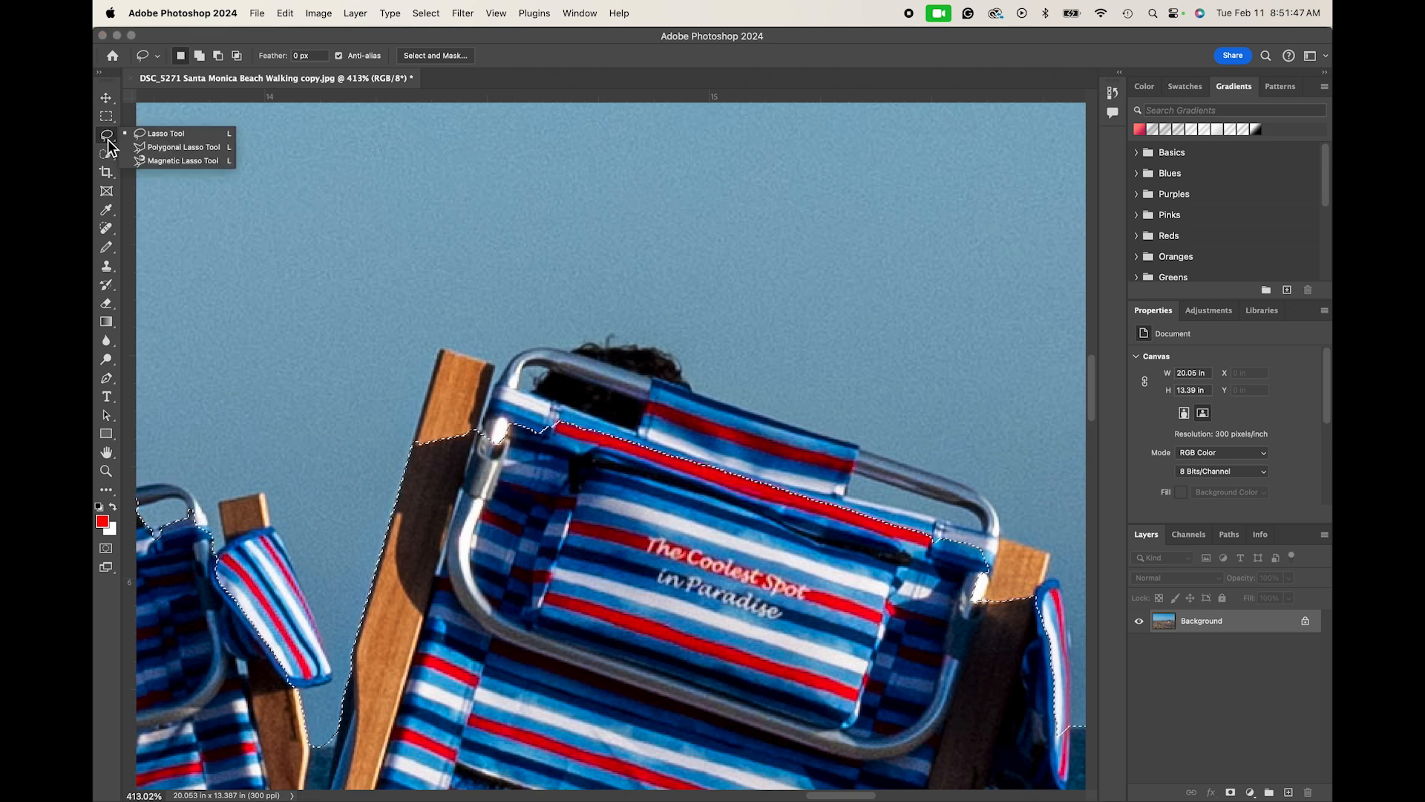
left_click(148, 134)
key("alt")
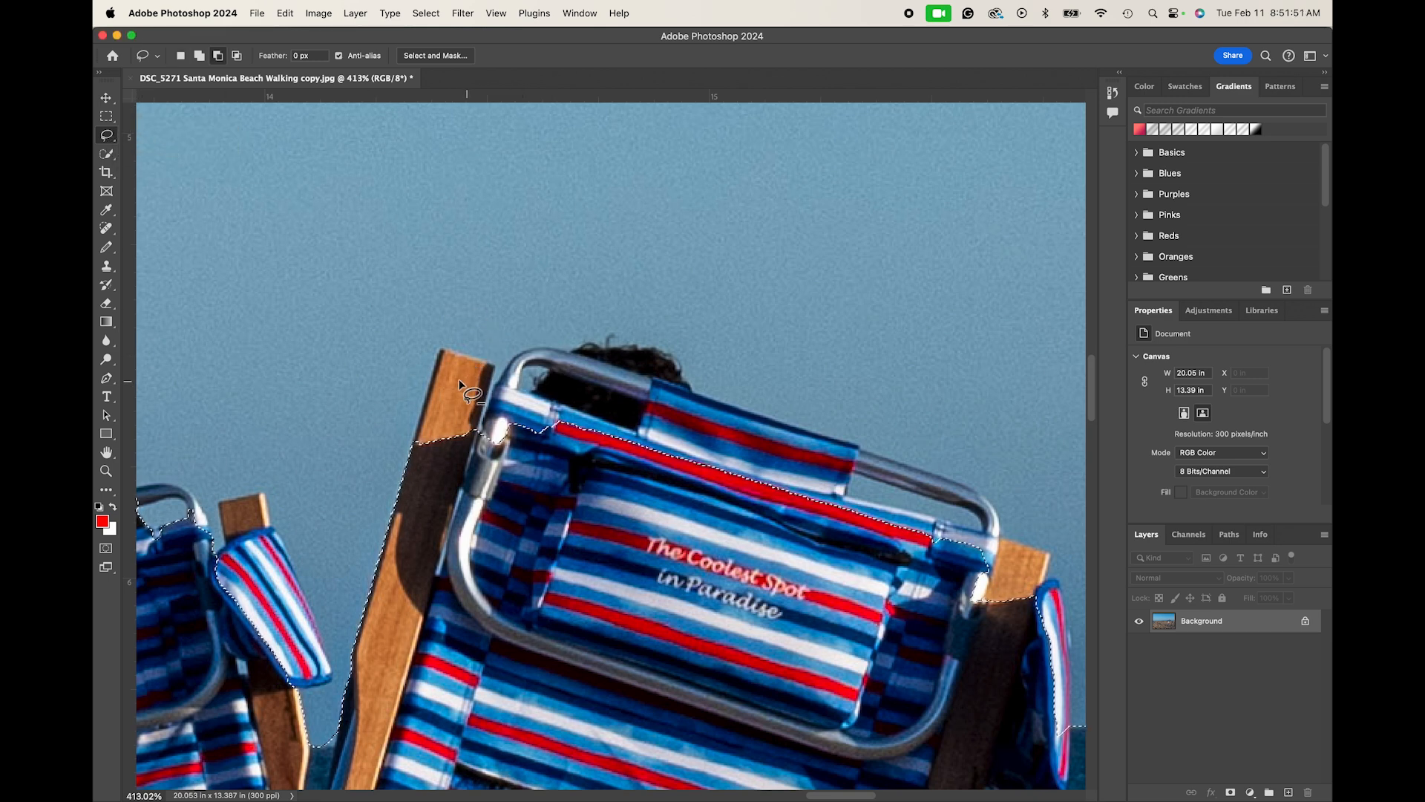
mouse_move(415, 442)
left_mouse_down()
mouse_move(445, 355)
mouse_move(504, 366)
mouse_move(553, 428)
left_mouse_up()
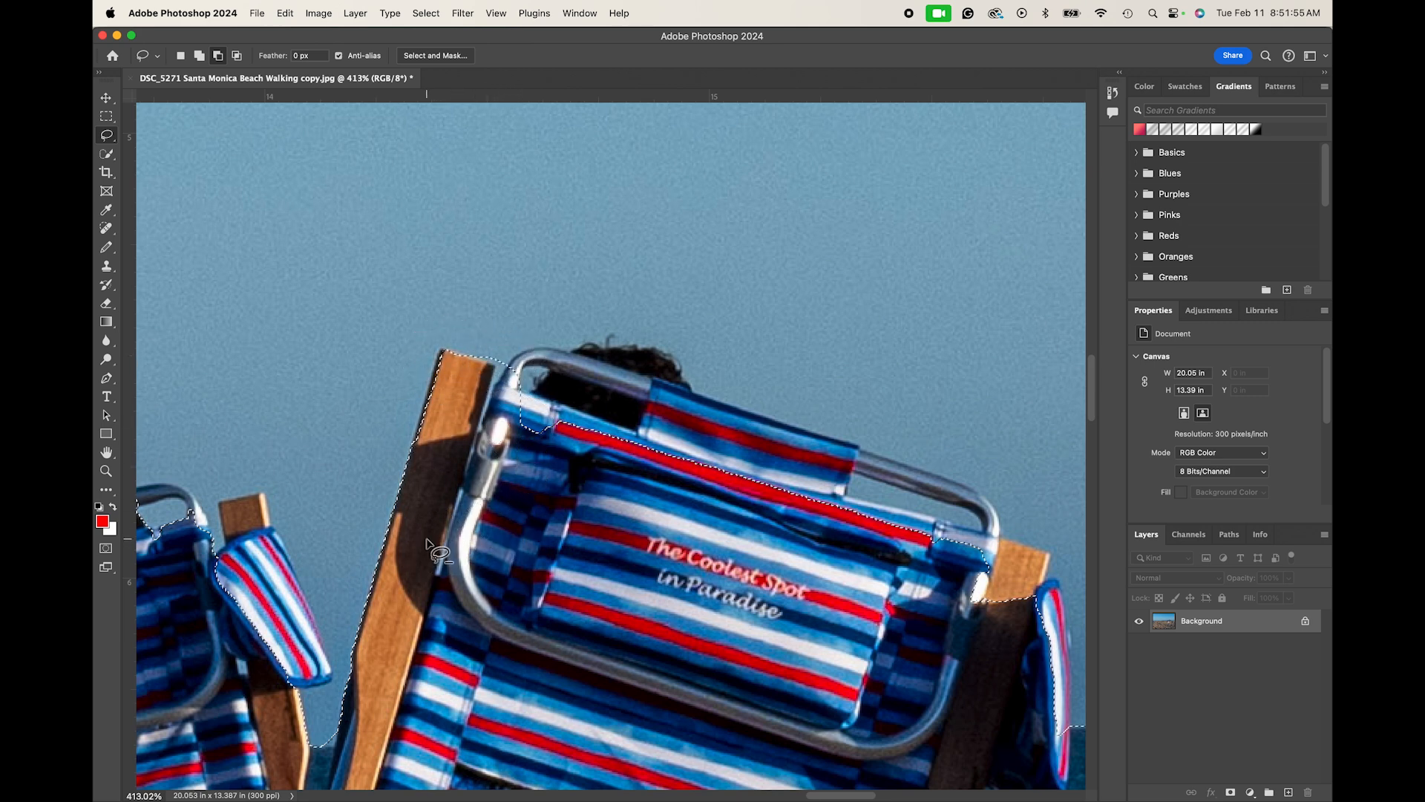
- Subtract the rest of the larger chair, including its metal frame and the head behind it, from the sky selection with the Polygonal Lasso tool
left_click_drag(106, 135, 167, 151)
key("alt")
left_click(544, 345)
left_click(572, 350)
left_click(597, 346)
left_click(645, 343)
left_click(666, 351)
left_click(677, 366)
left_click(689, 386)
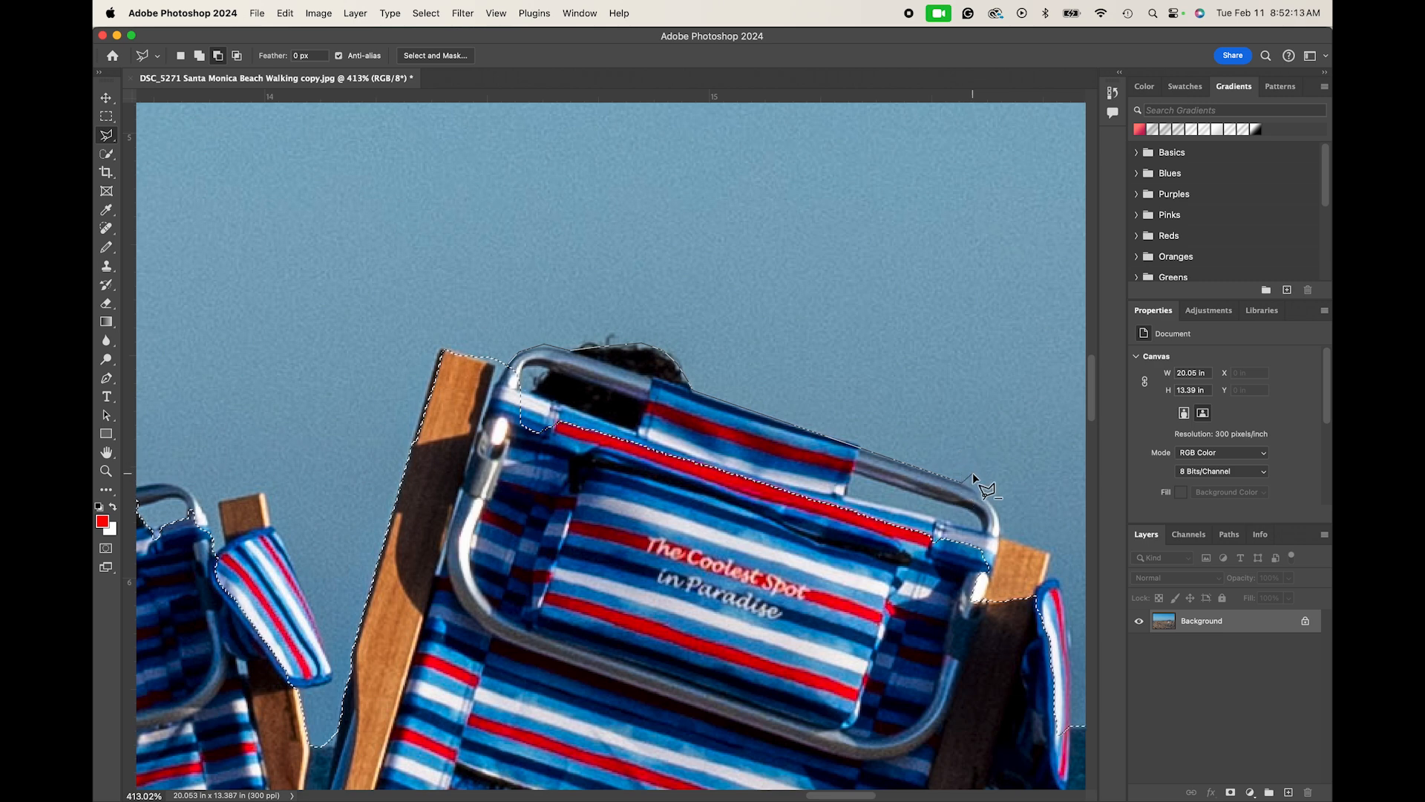
left_click(992, 503)
left_click(999, 528)
left_click(1048, 554)
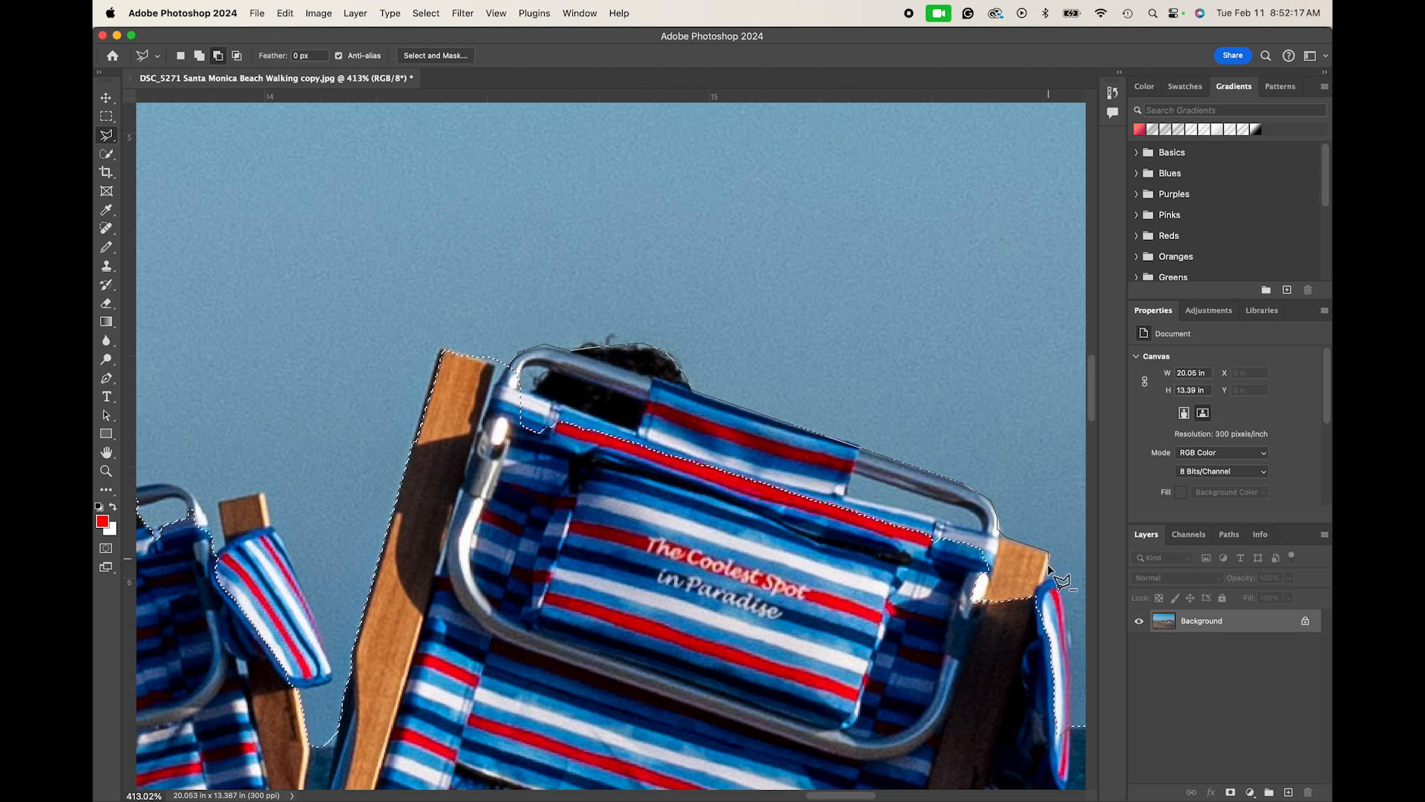
left_click(1057, 576)
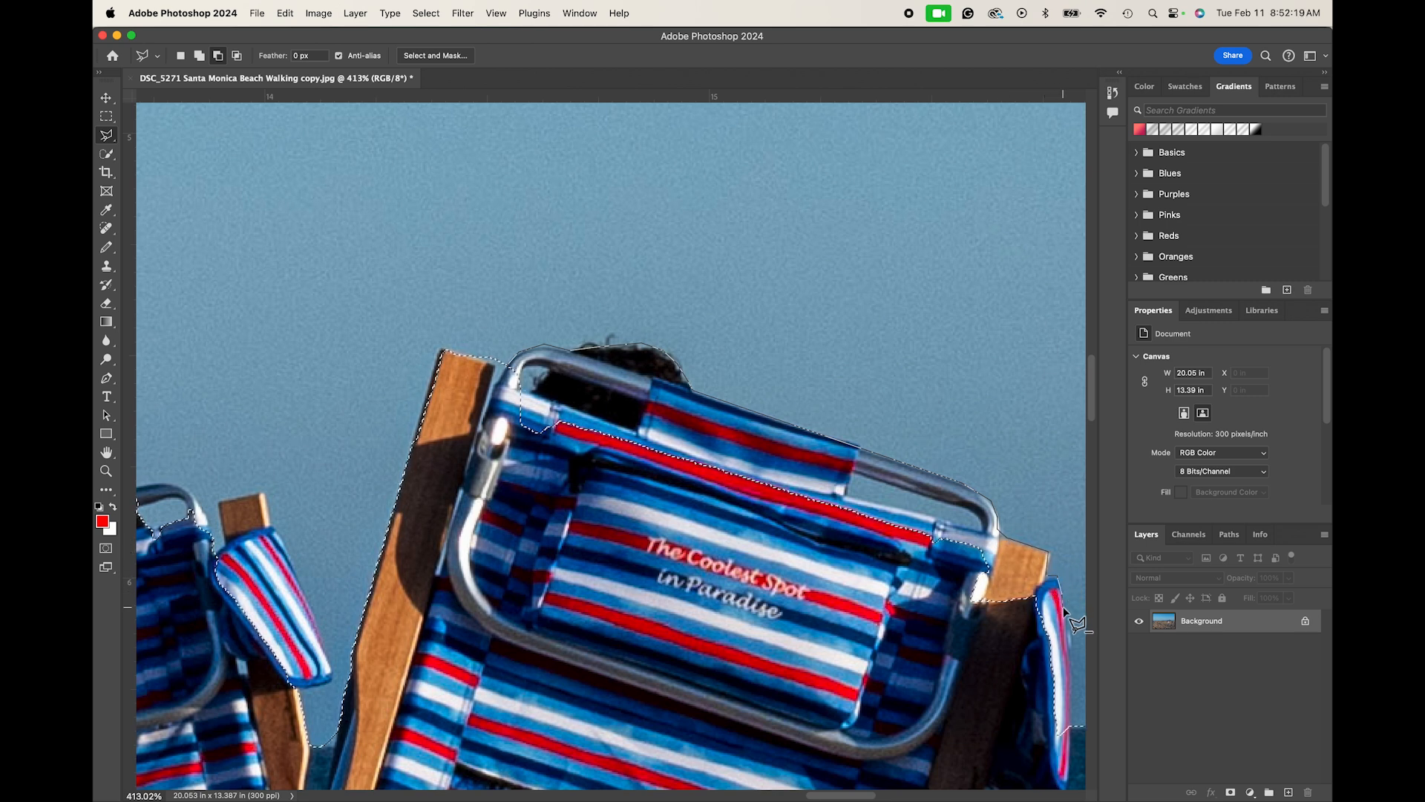
left_click(1069, 658)
left_click(1071, 725)
left_click(1067, 743)
left_click(1008, 744)
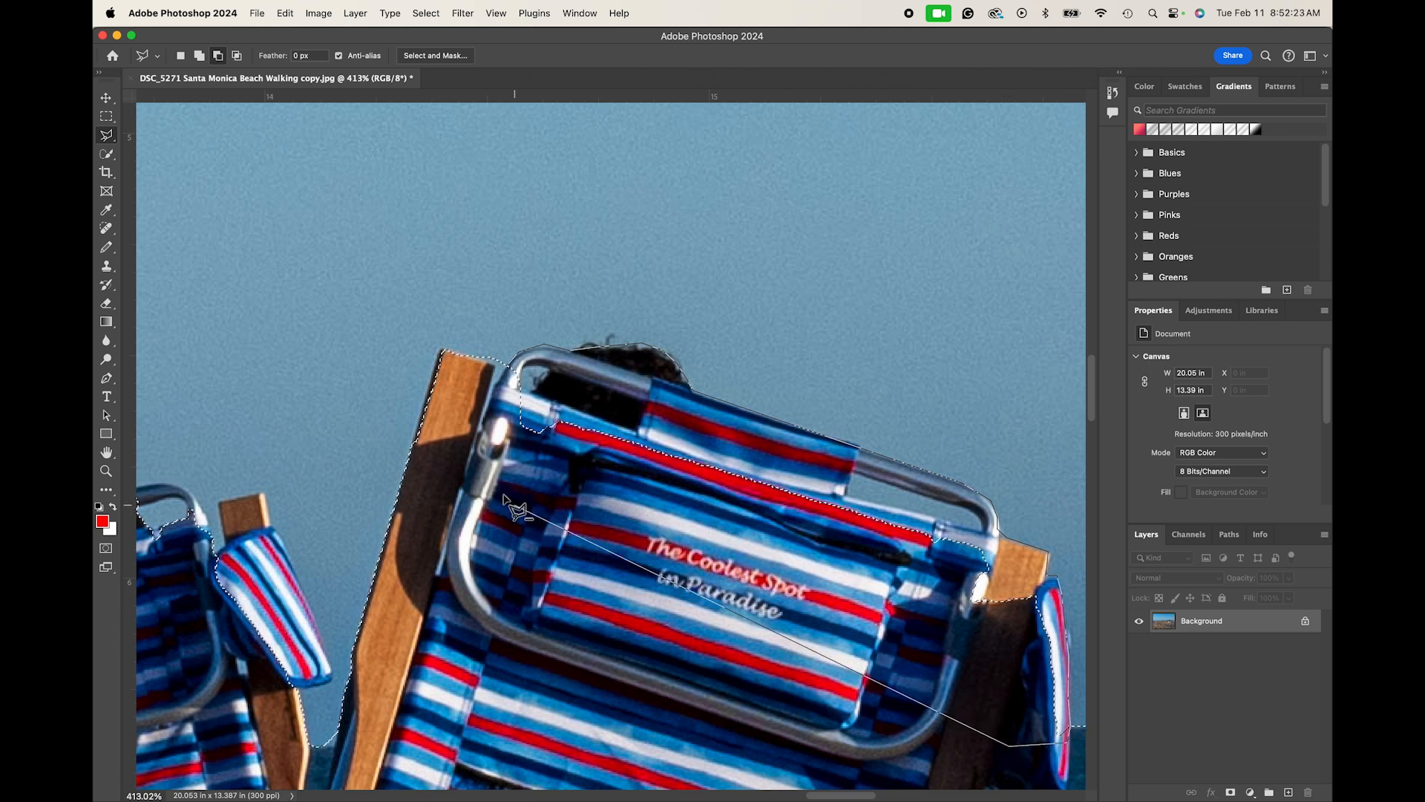
left_click(478, 475)
left_click(480, 404)
left_click(508, 368)
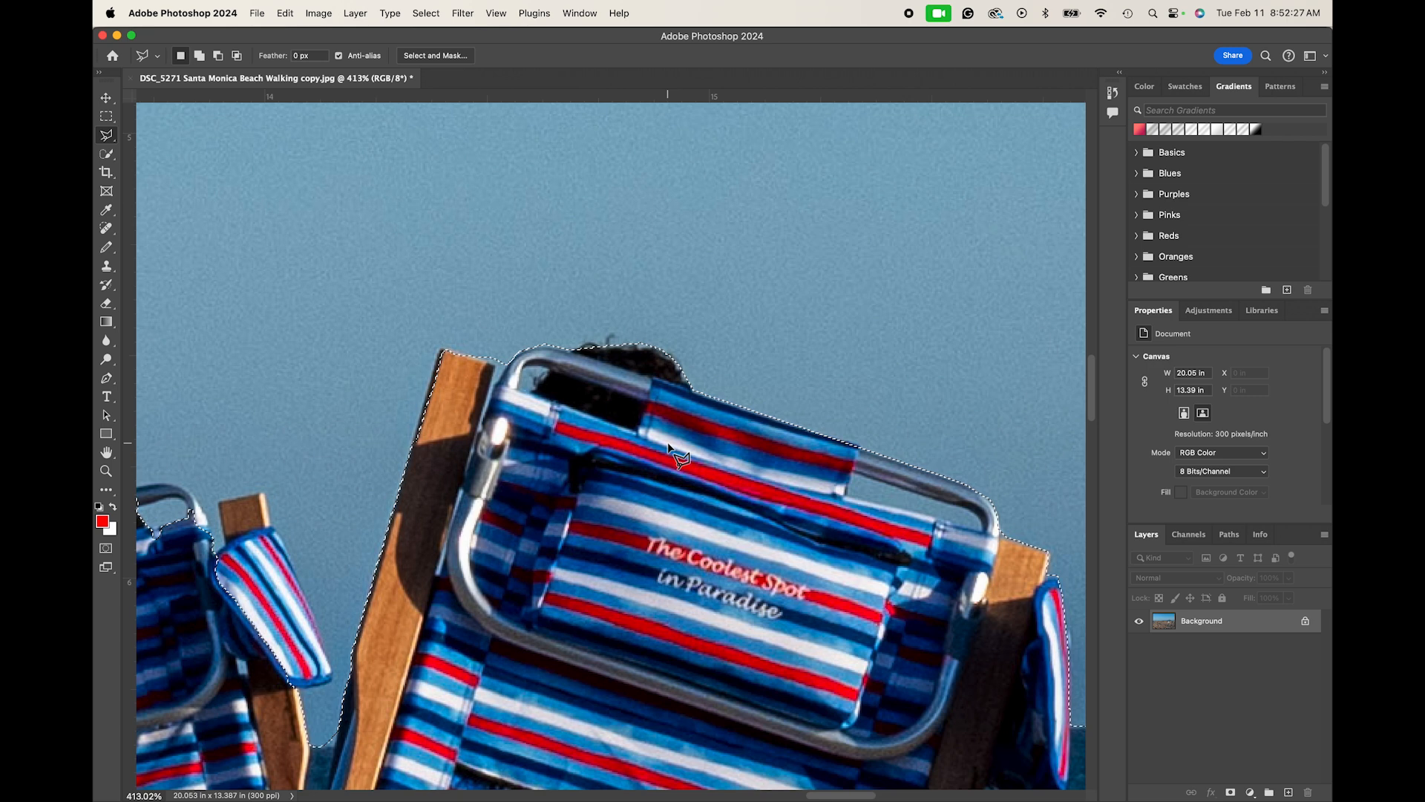
- Subtract the upper frame of the smaller chair and the head behind it from the sky selection with the Polygonal Lasso tool
scroll(668, 445, "down", 2)
scroll(668, 446, "left", 5)
scroll(668, 446, "right", 5)
scroll(668, 446, "left", 4)
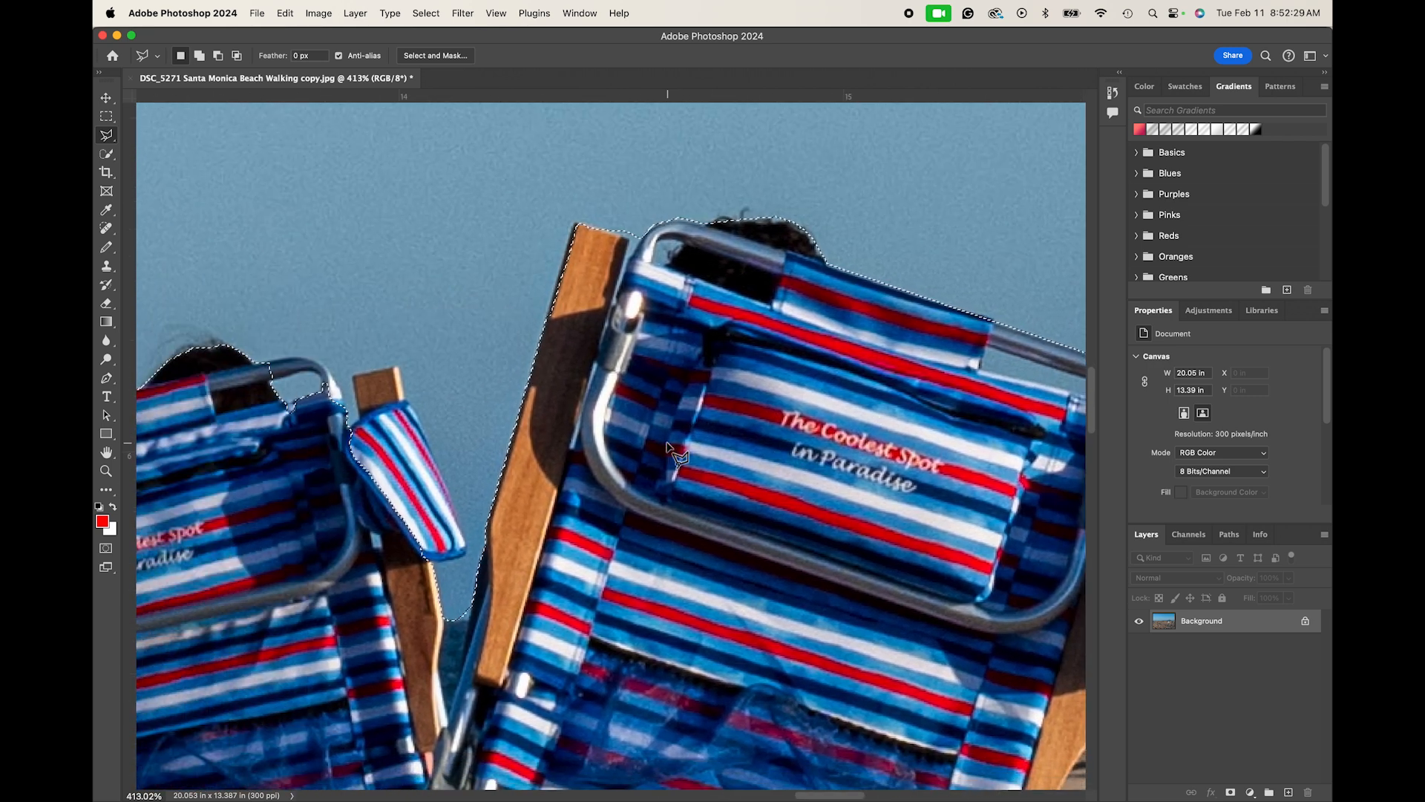
scroll(667, 446, "left", 10)
left_click(604, 365)
left_click(630, 359)
left_click(653, 357)
left_click(666, 359)
left_click(675, 367)
left_click(683, 379)
left_click(689, 393)
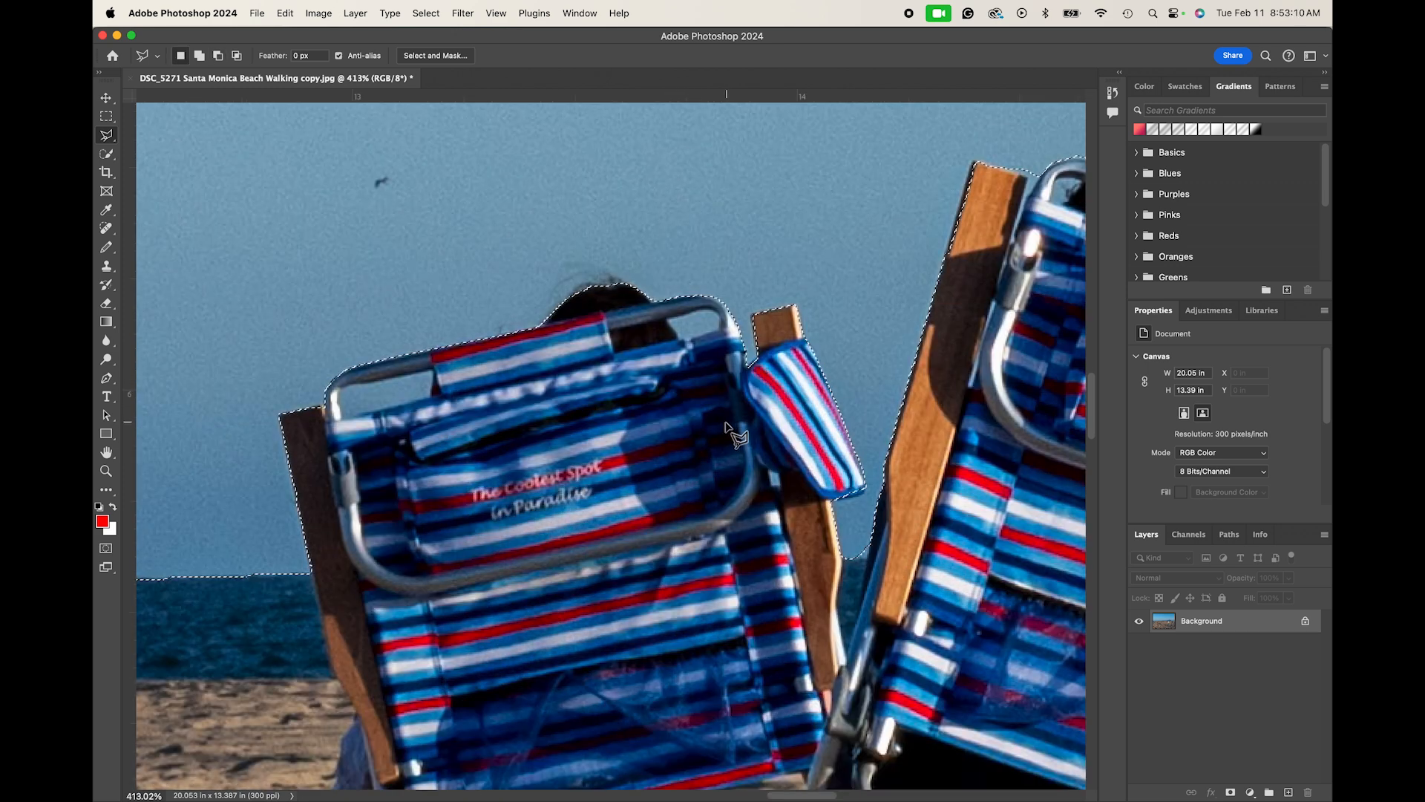
- Inspect the refined selection edge around both chairs, the nearby horizon and the sky around the airplane
scroll(674, 434, "up", 2)
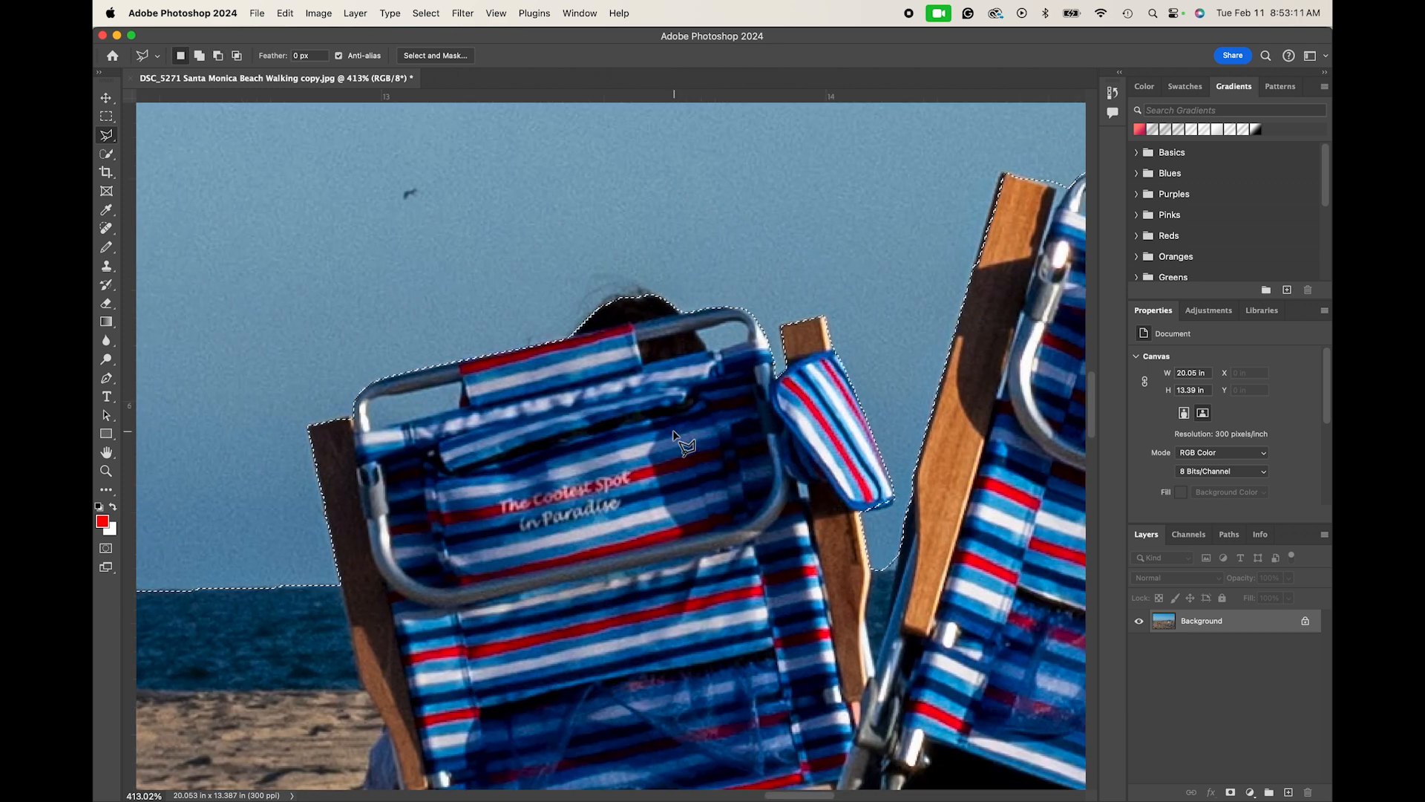
scroll(709, 401, "up", 1)
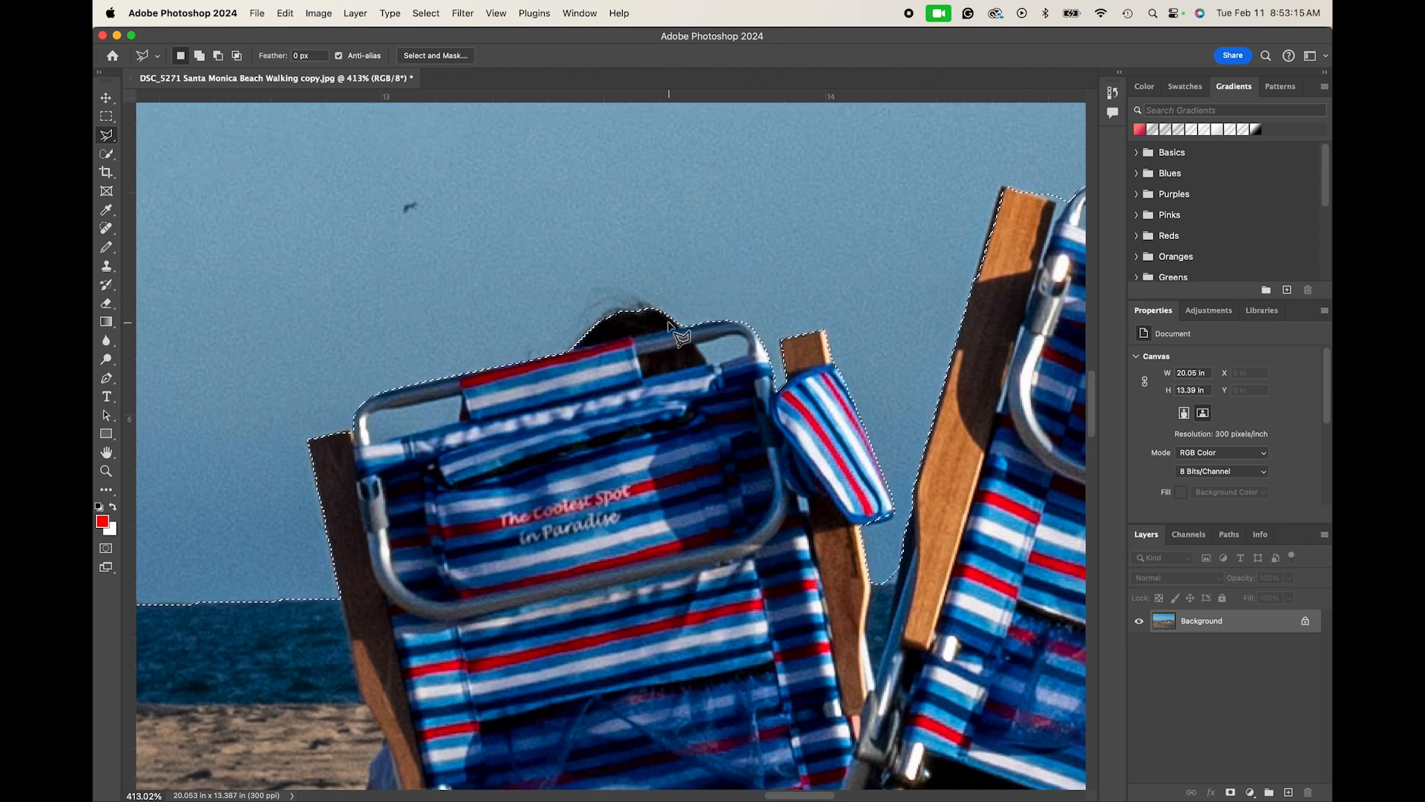
scroll(668, 327, "up", 4)
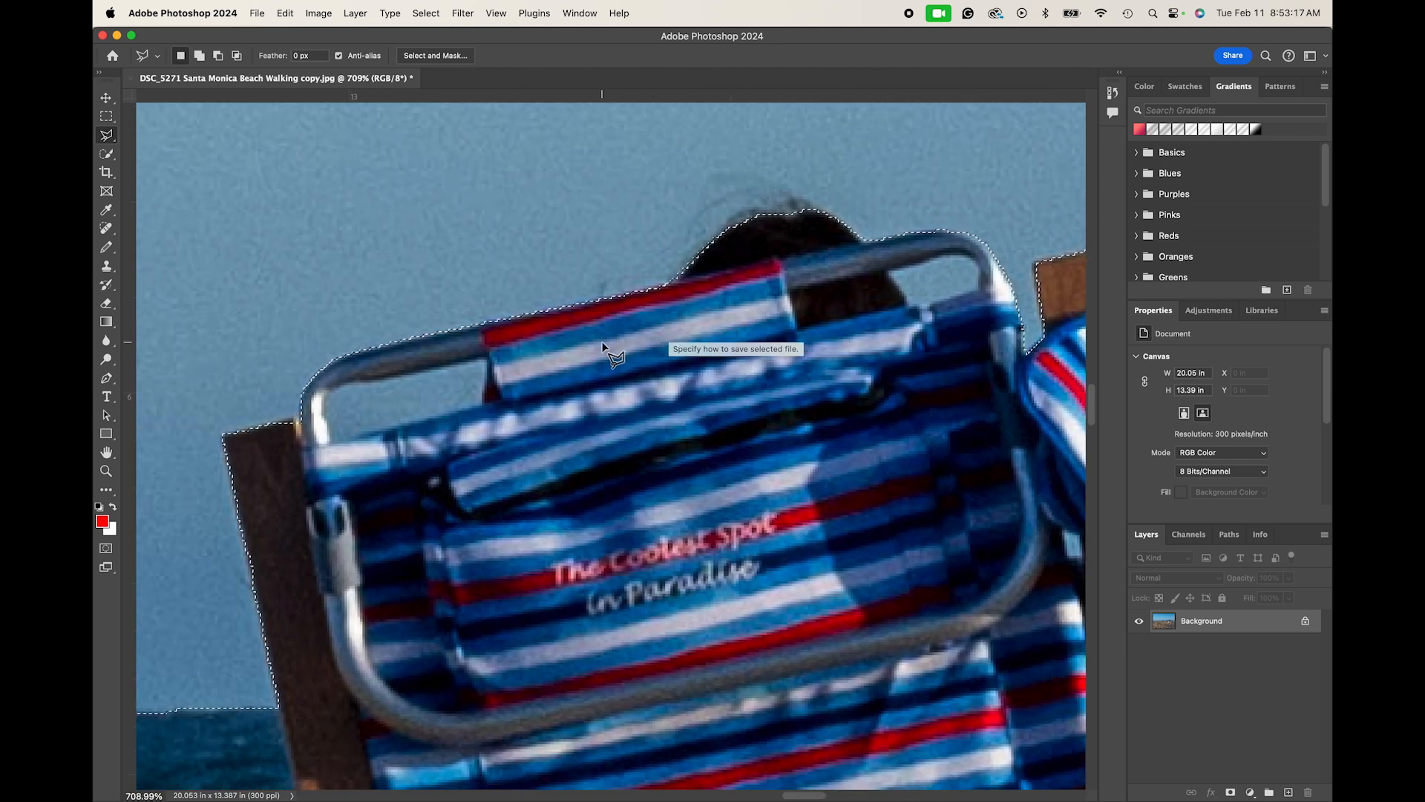
scroll(603, 342, "down", 3)
scroll(751, 318, "up", 3)
scroll(751, 318, "right", 3)
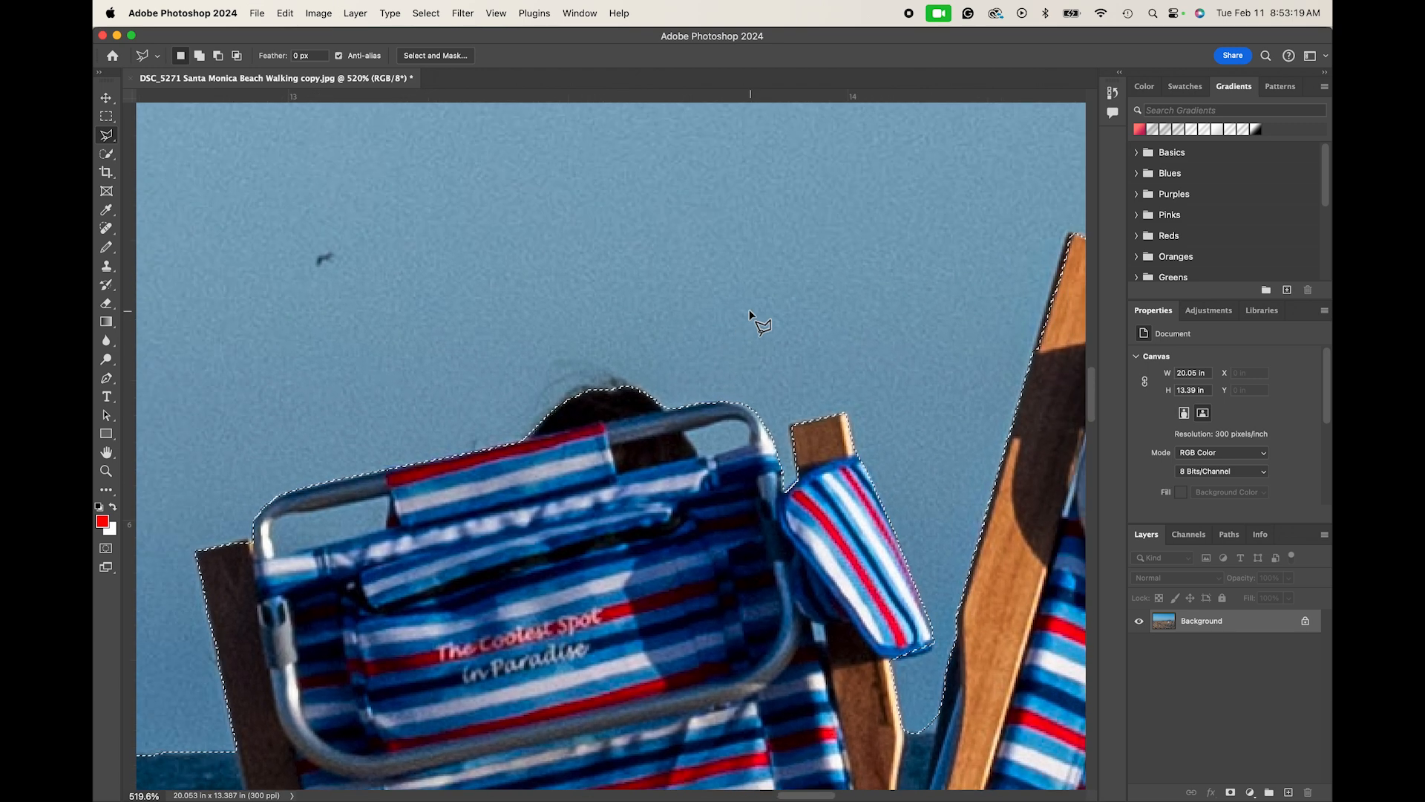
scroll(735, 327, "right", 4)
scroll(728, 321, "down", 8)
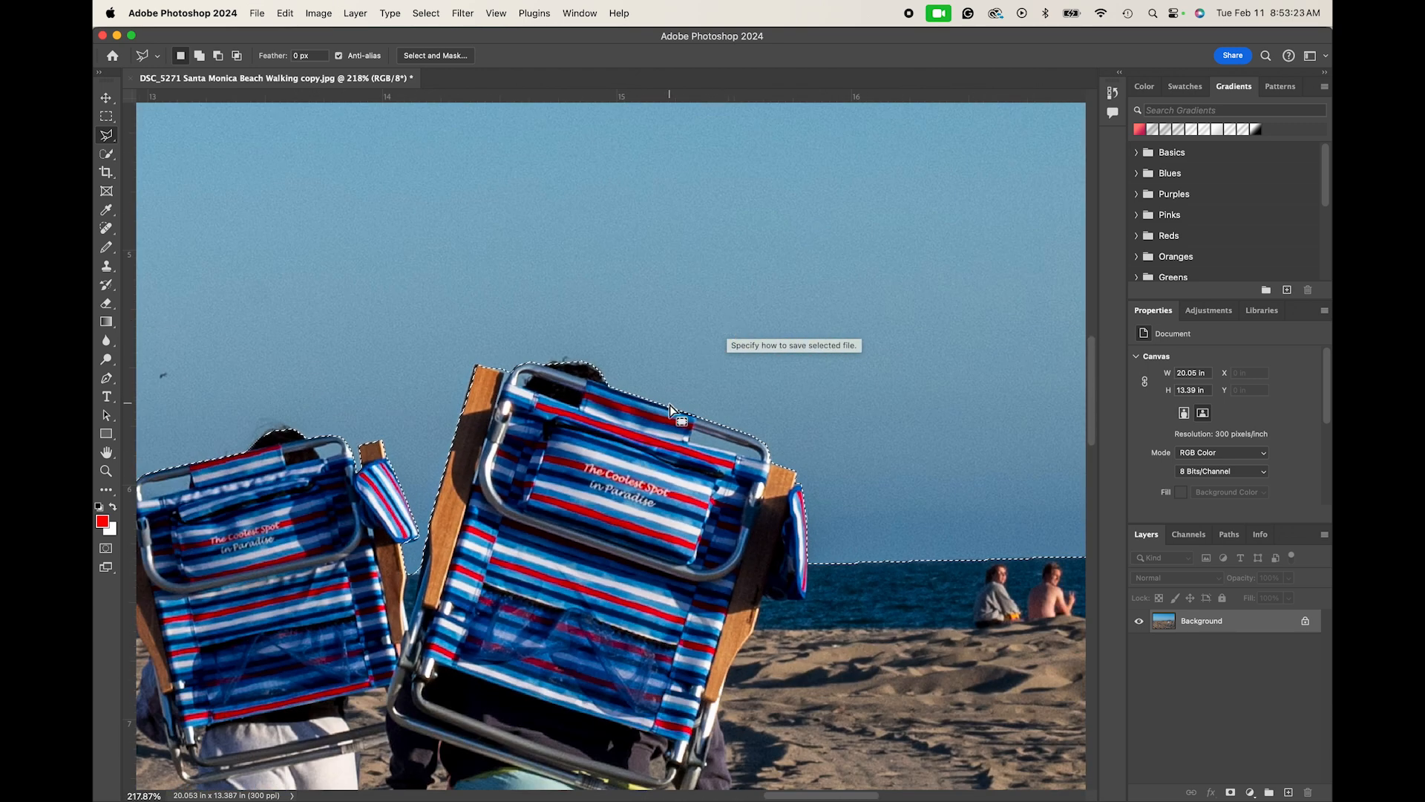
scroll(669, 403, "down", 3)
scroll(669, 404, "right", 5)
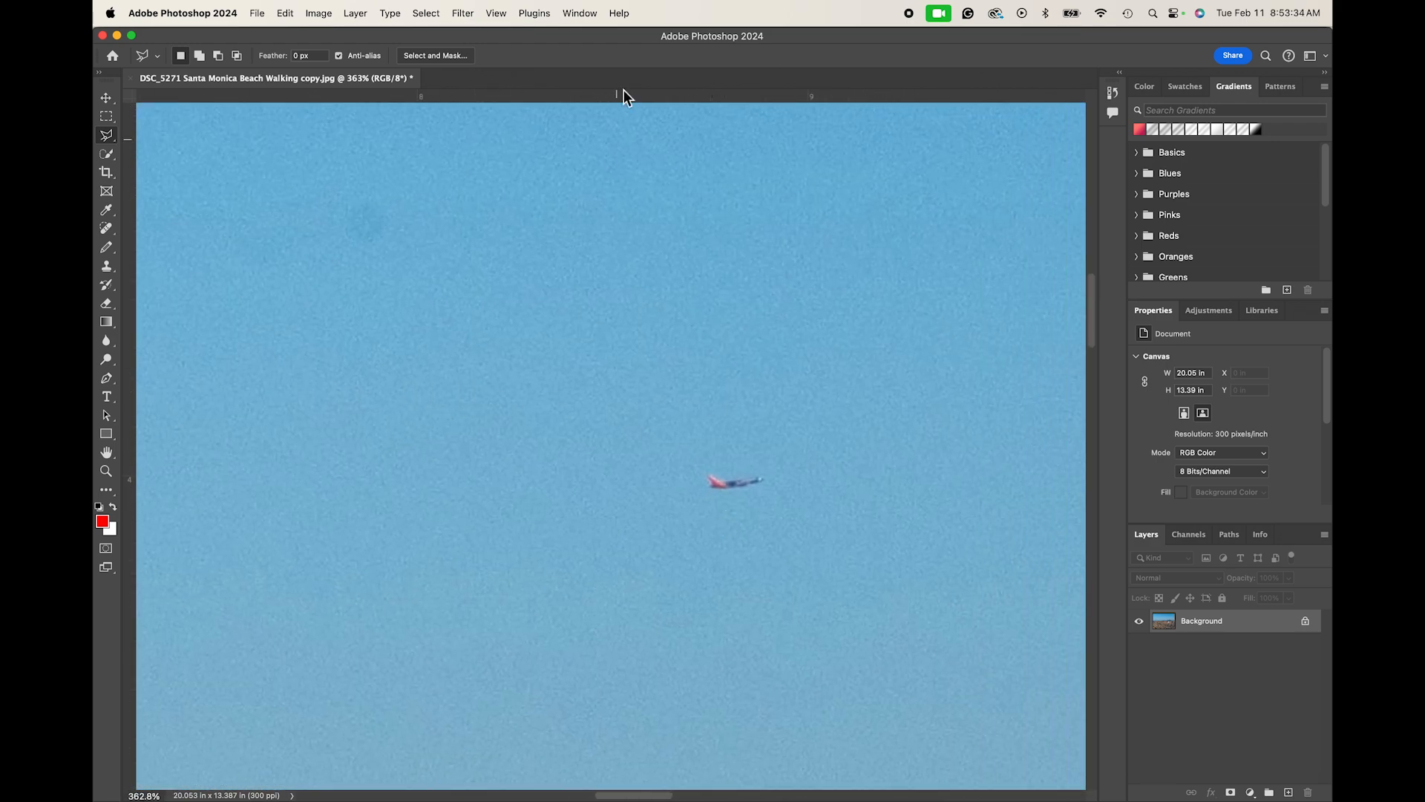
- Open the Dust & Scratches filter for the selected sky, compare a radius of 1 pixel, and set the radius to 15 pixels
left_click(512, 10)
mouse_move(464, 10)
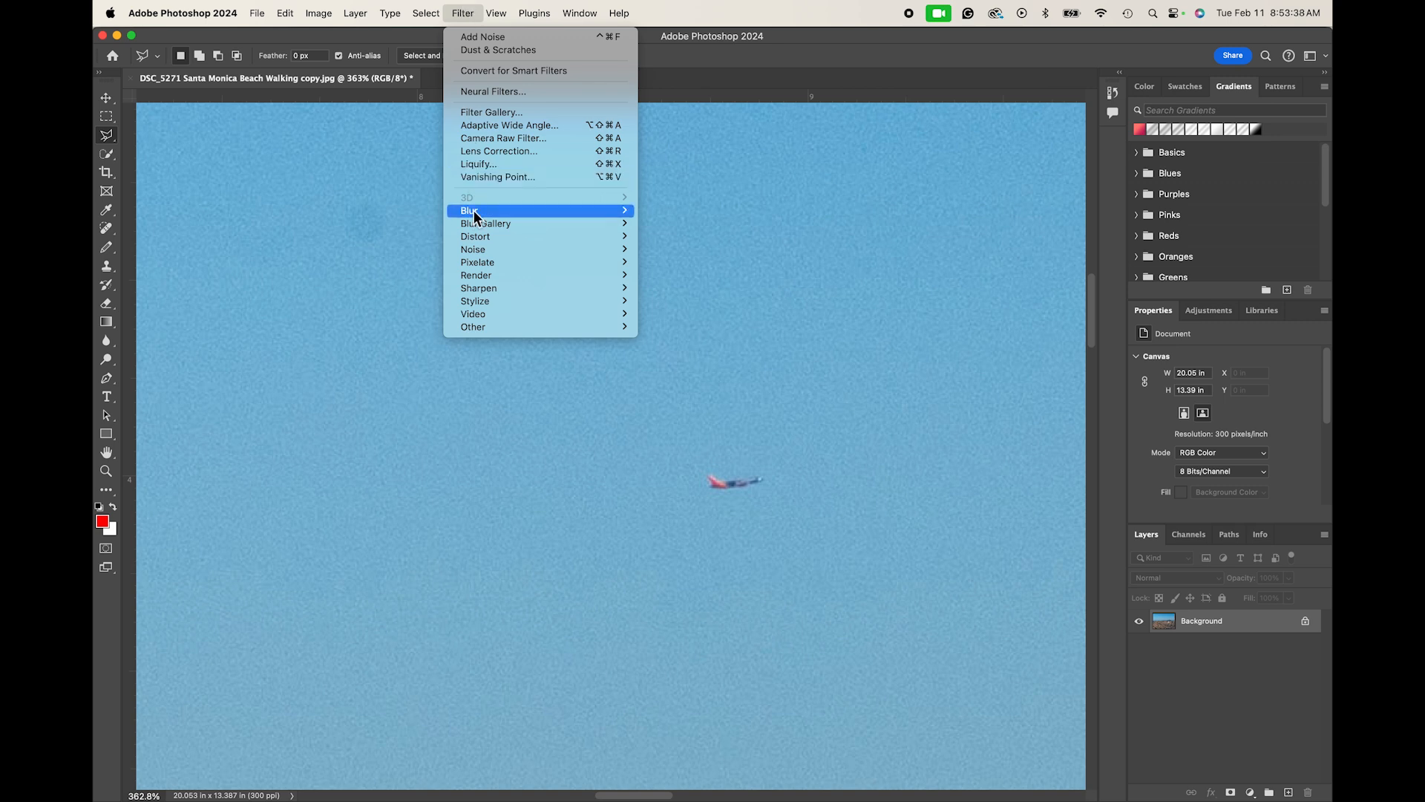
mouse_move(475, 251)
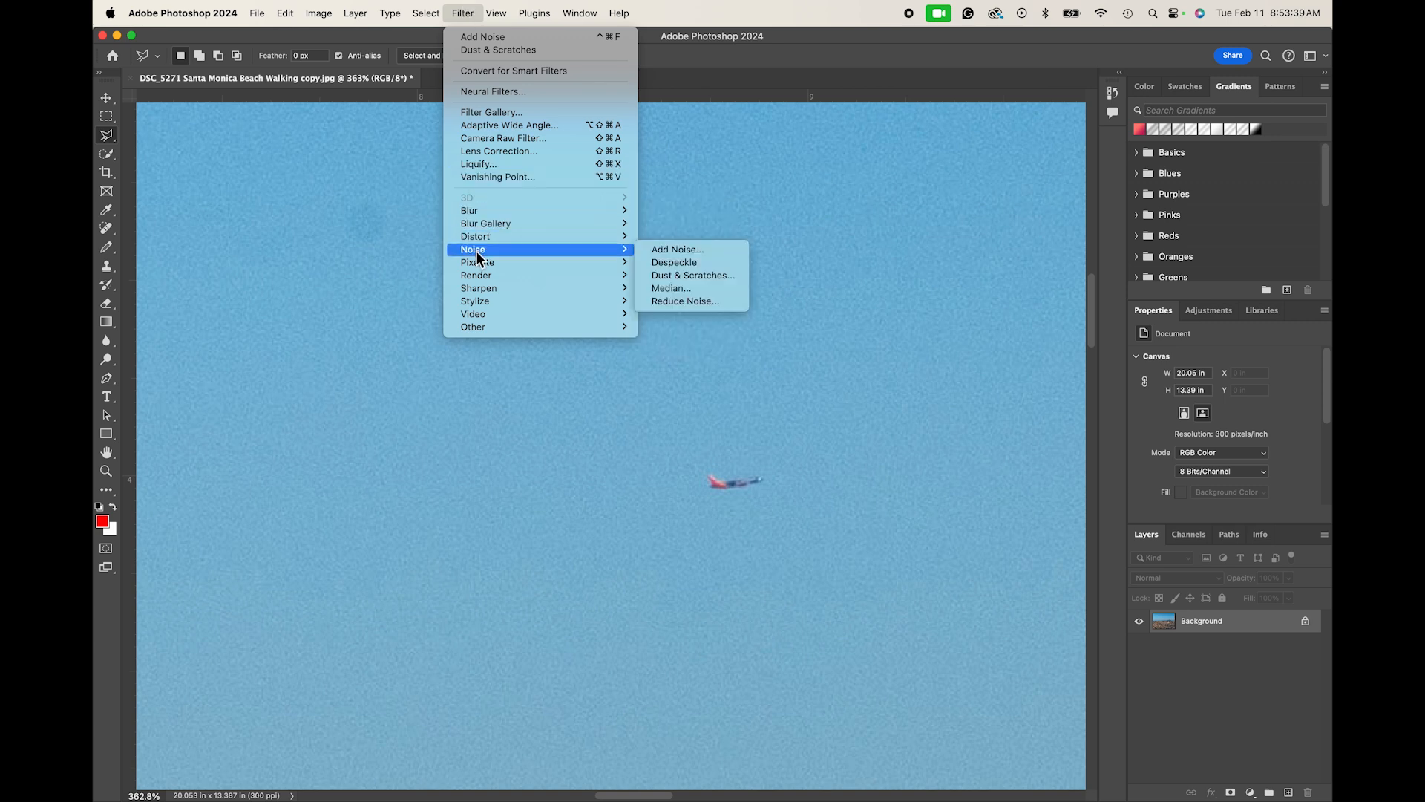
left_click(677, 274)
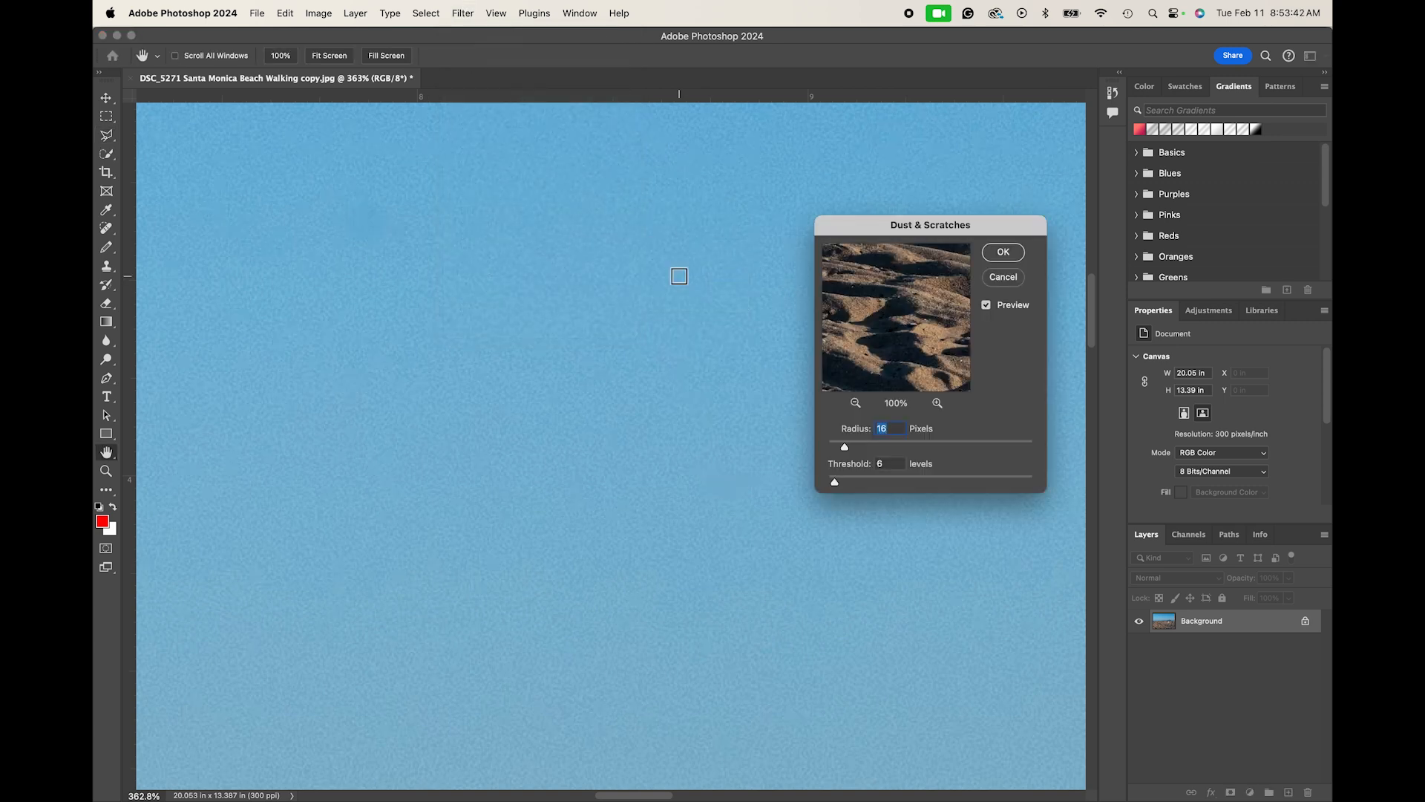
scroll(545, 330, "left", 5)
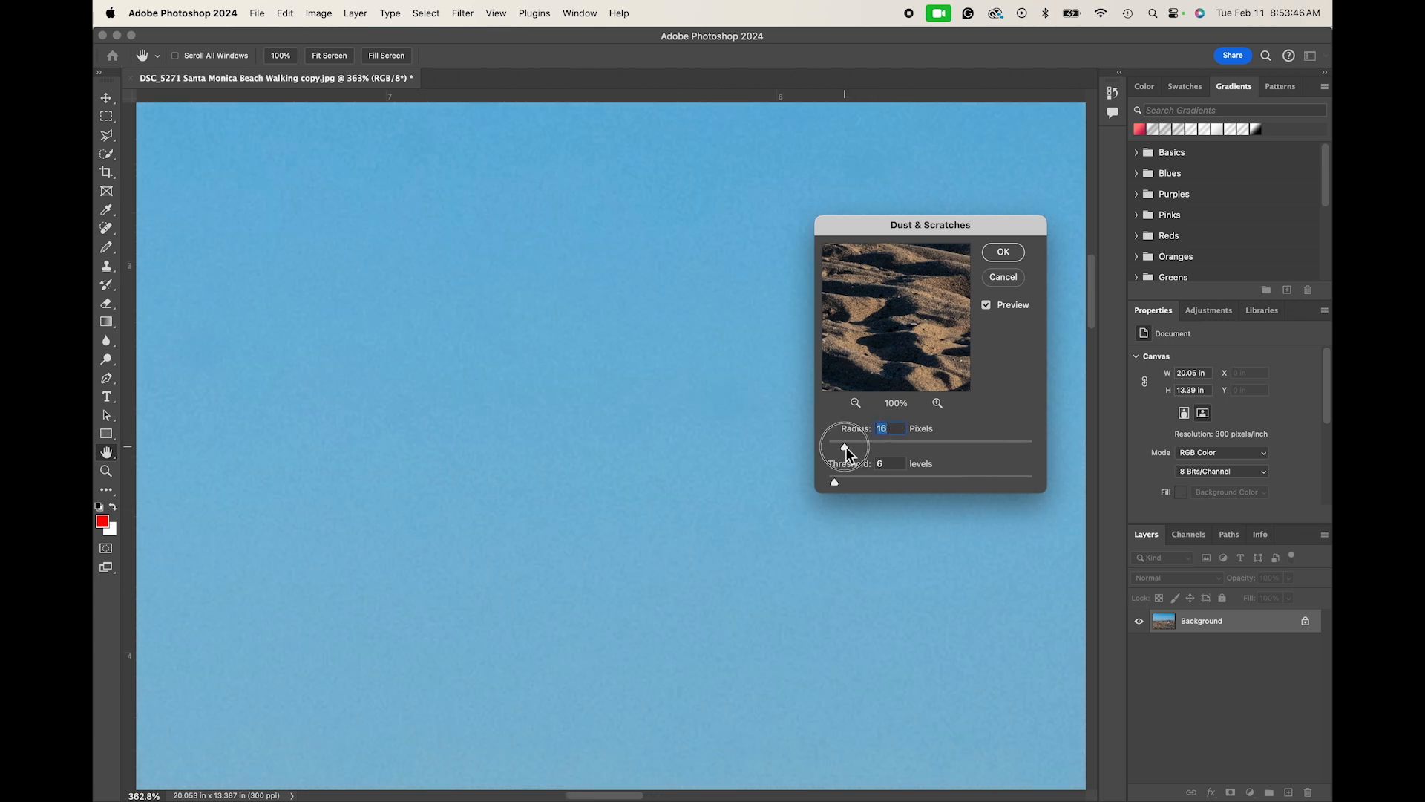
scroll(760, 431, "up", 3)
scroll(760, 431, "left", 3)
scroll(687, 432, "down", 5)
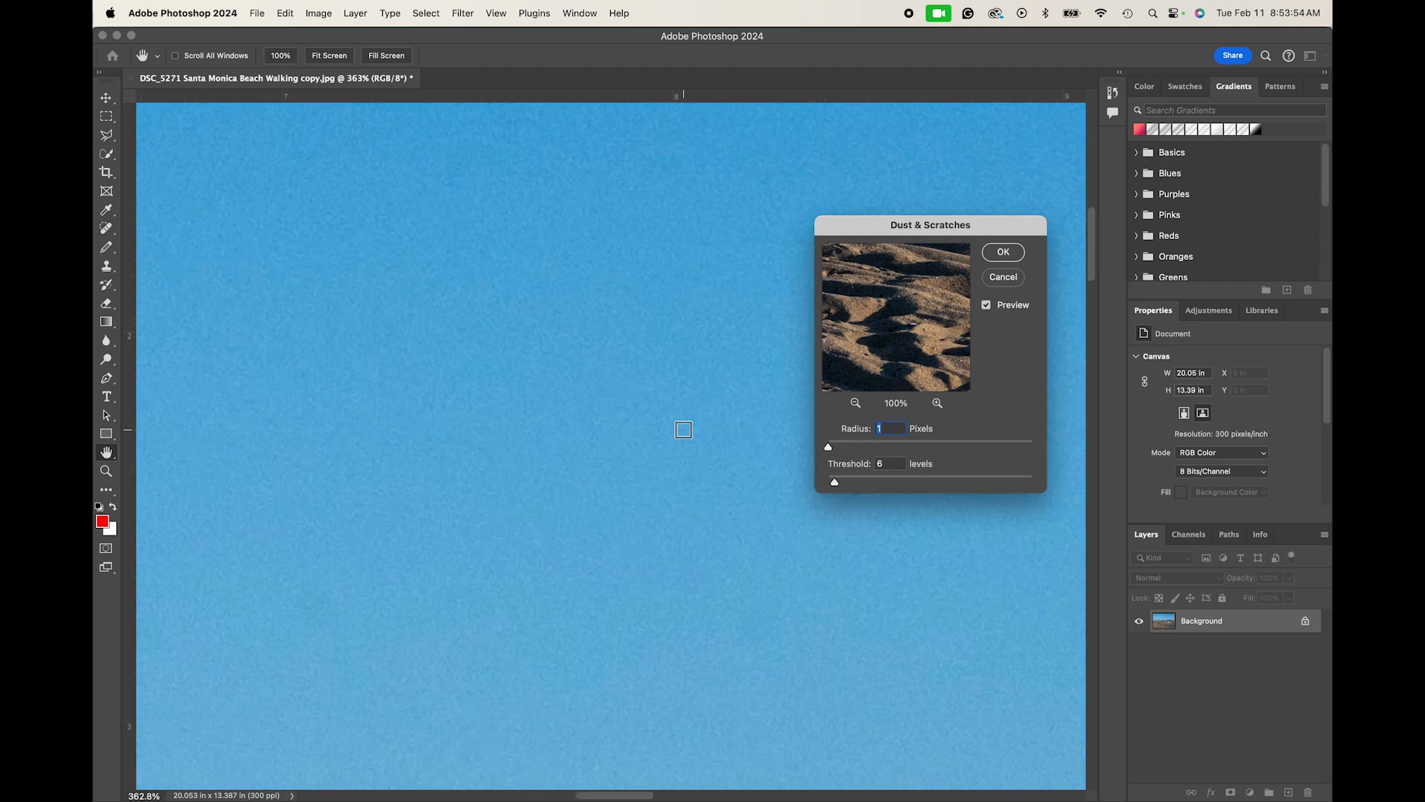
scroll(684, 430, "right", 5)
scroll(684, 429, "down", 1)
scroll(684, 429, "left", 1)
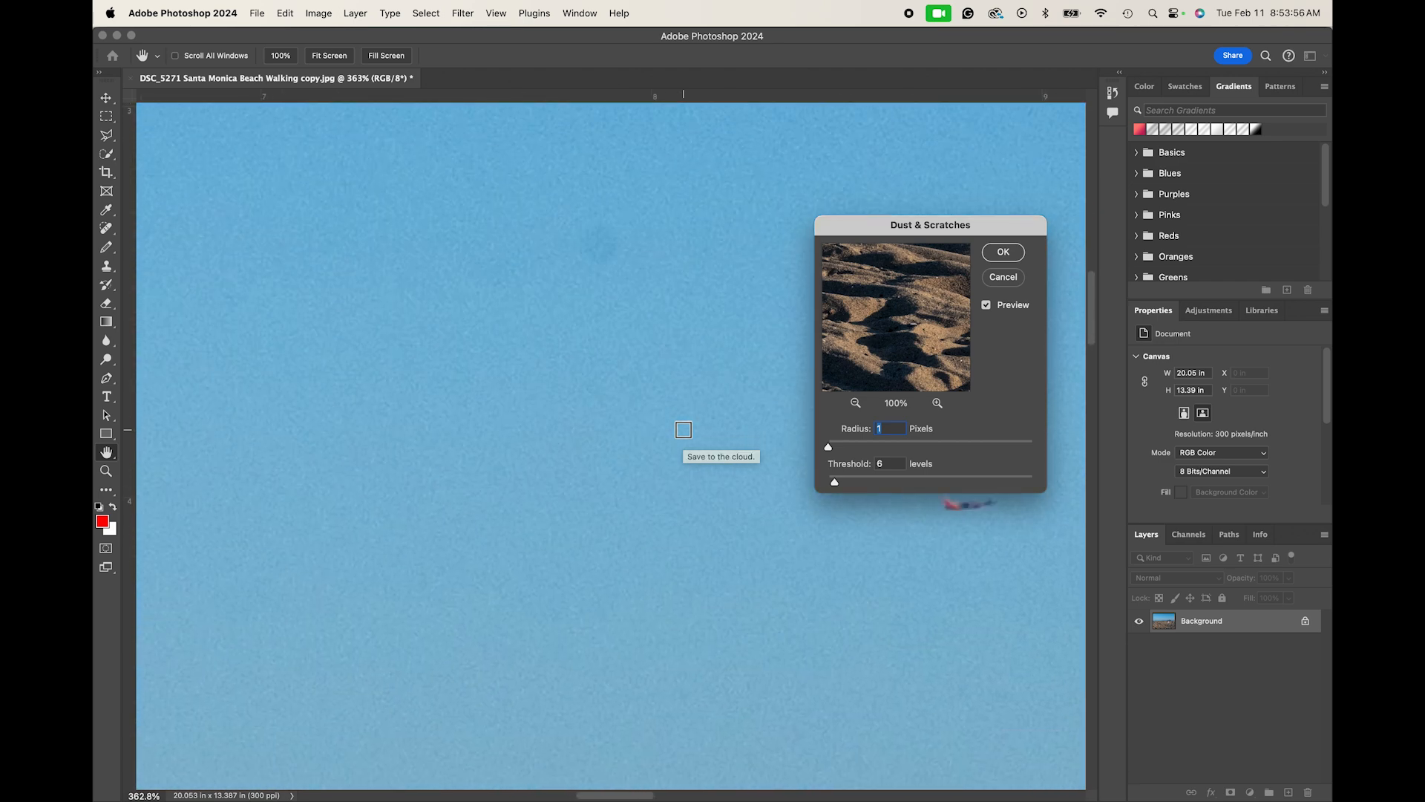
left_click(831, 447)
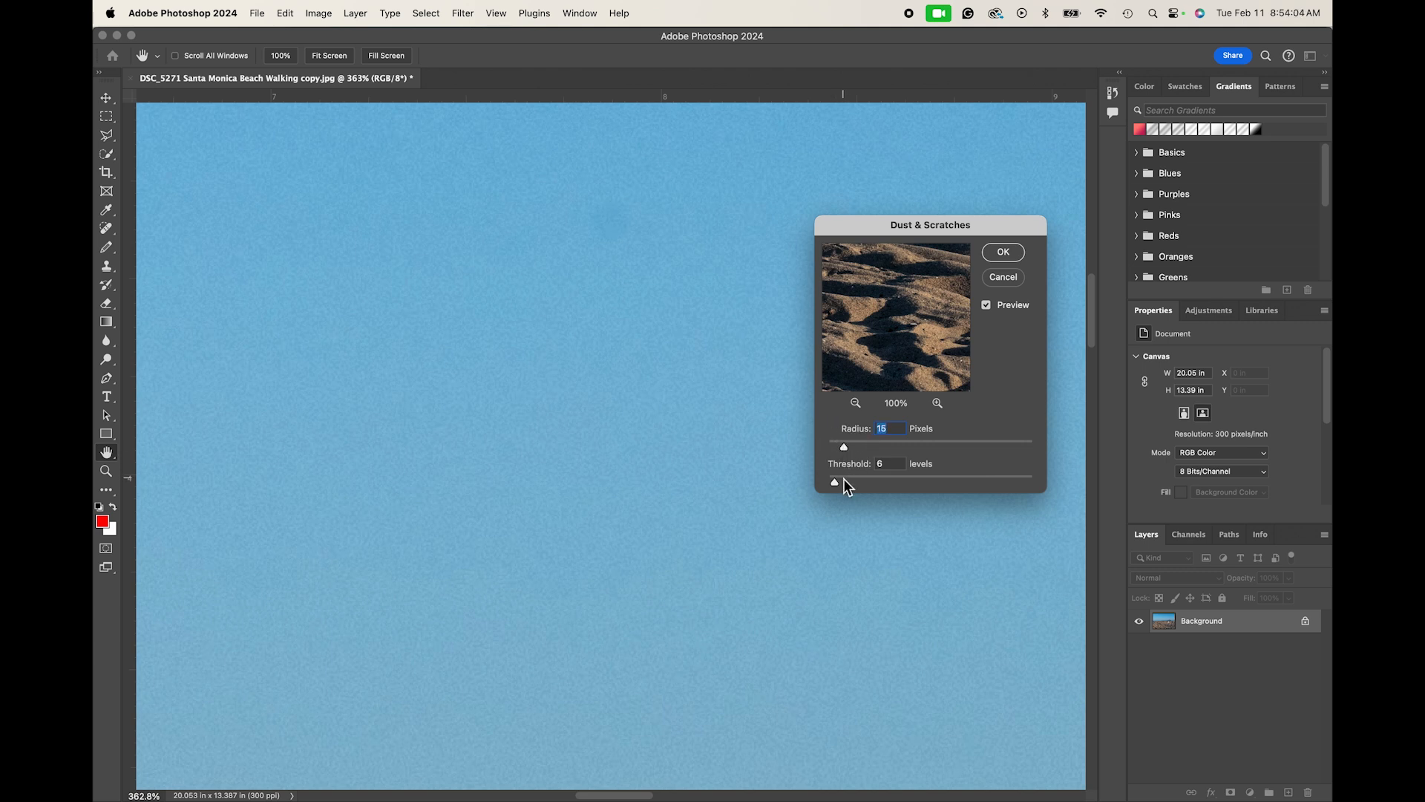
- Try a higher Dust & Scratches threshold, lower it again, and apply the filter to the selected sky
left_click_drag(837, 483, 853, 481)
left_click_drag(883, 483, 812, 478)
scroll(679, 371, "up", 5)
left_click(1003, 252)
key("l")
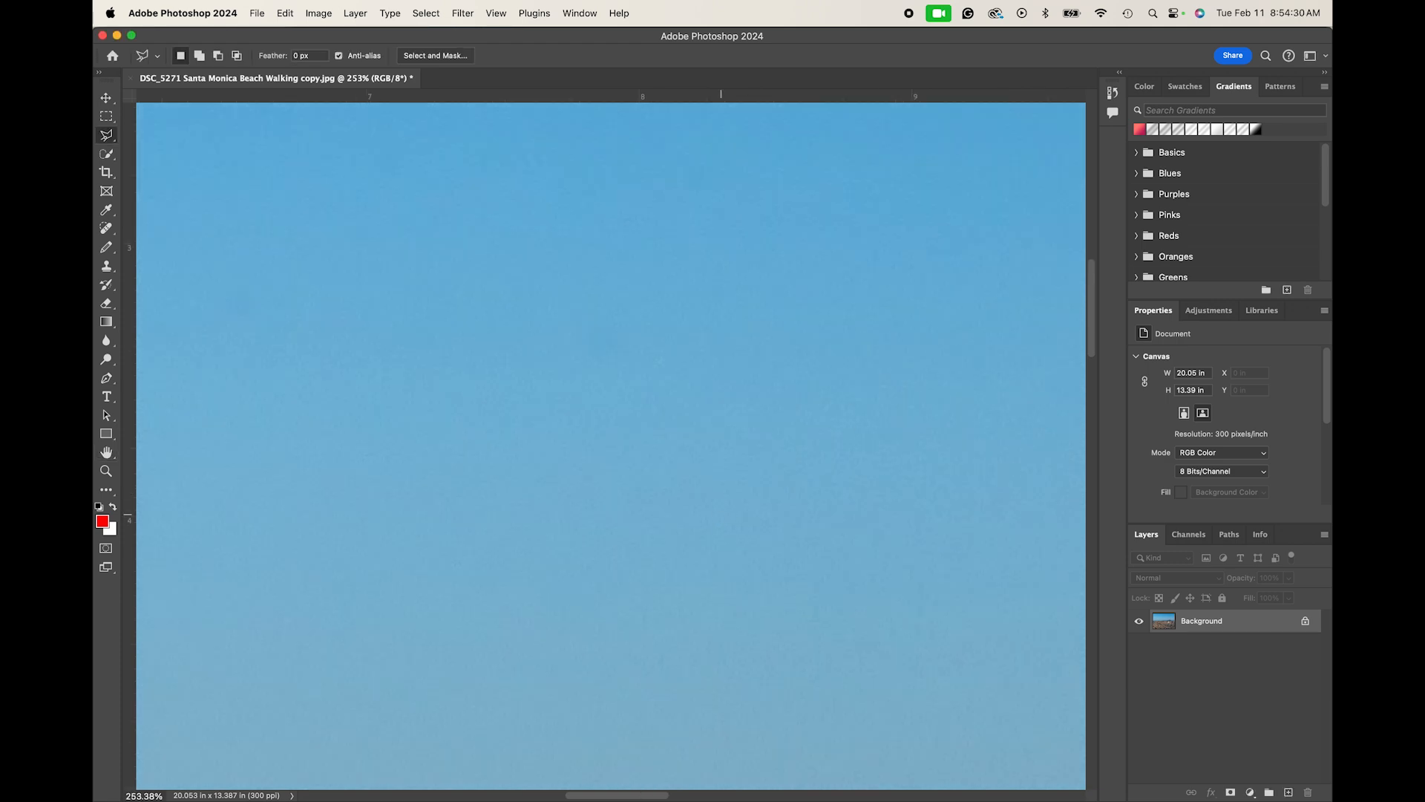
- Examine the filtered sky across the photo and the selection edge around the brown object on the horizon at the photo's left
scroll(721, 519, "down", 5)
scroll(720, 515, "down", 4)
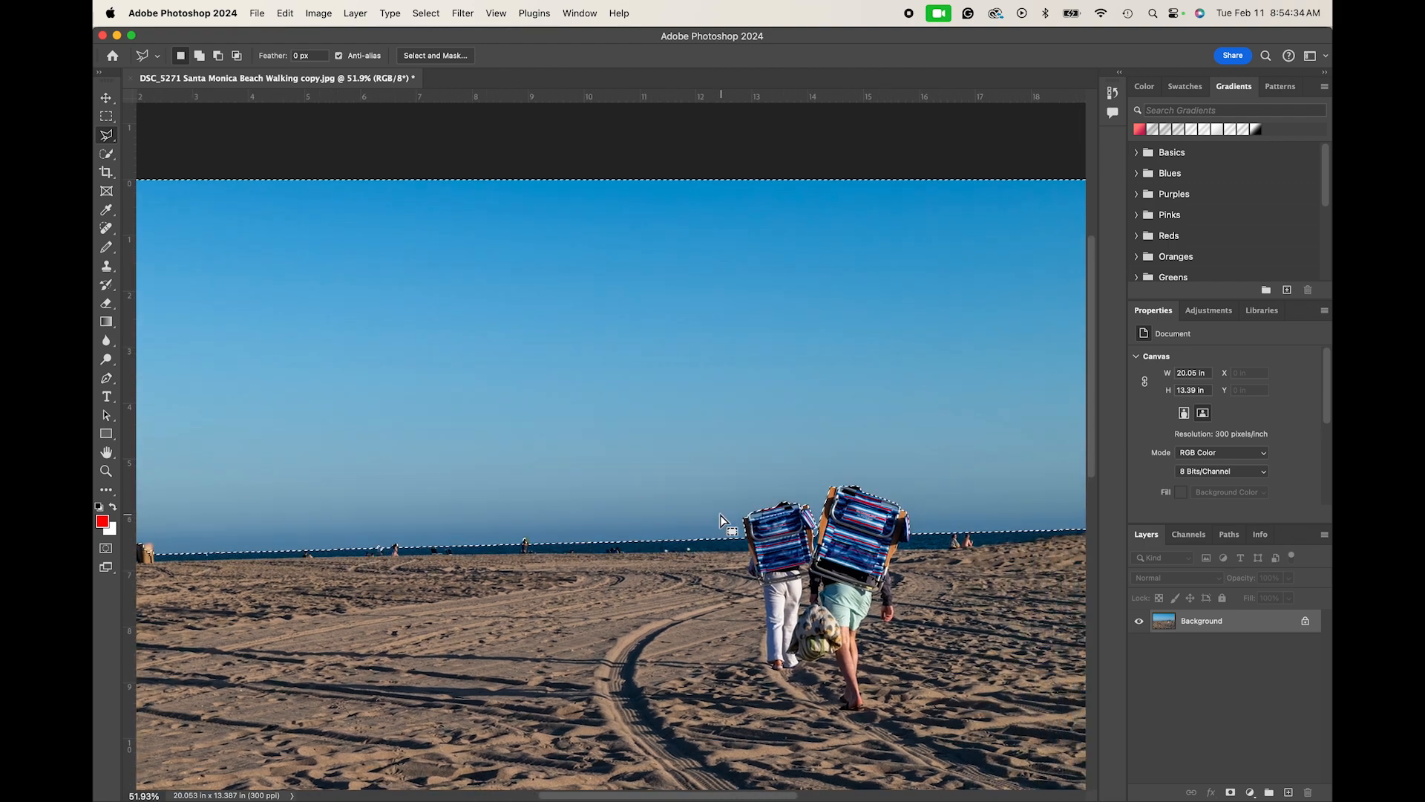
scroll(582, 438, "up", 5)
scroll(577, 430, "up", 2)
scroll(577, 429, "down", 7)
scroll(577, 429, "left", 10)
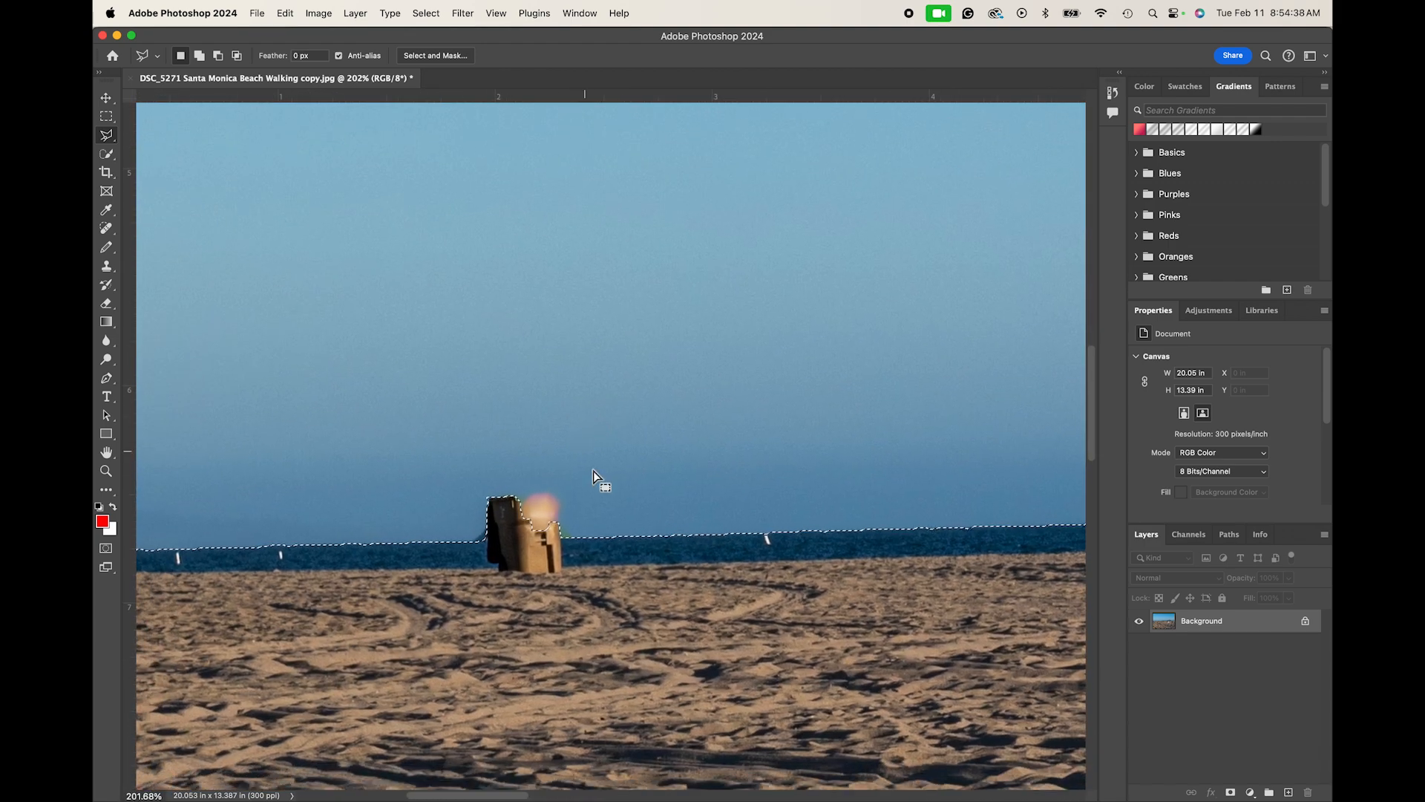
scroll(582, 444, "down", 5)
scroll(590, 466, "up", 3)
scroll(591, 466, "up", 3)
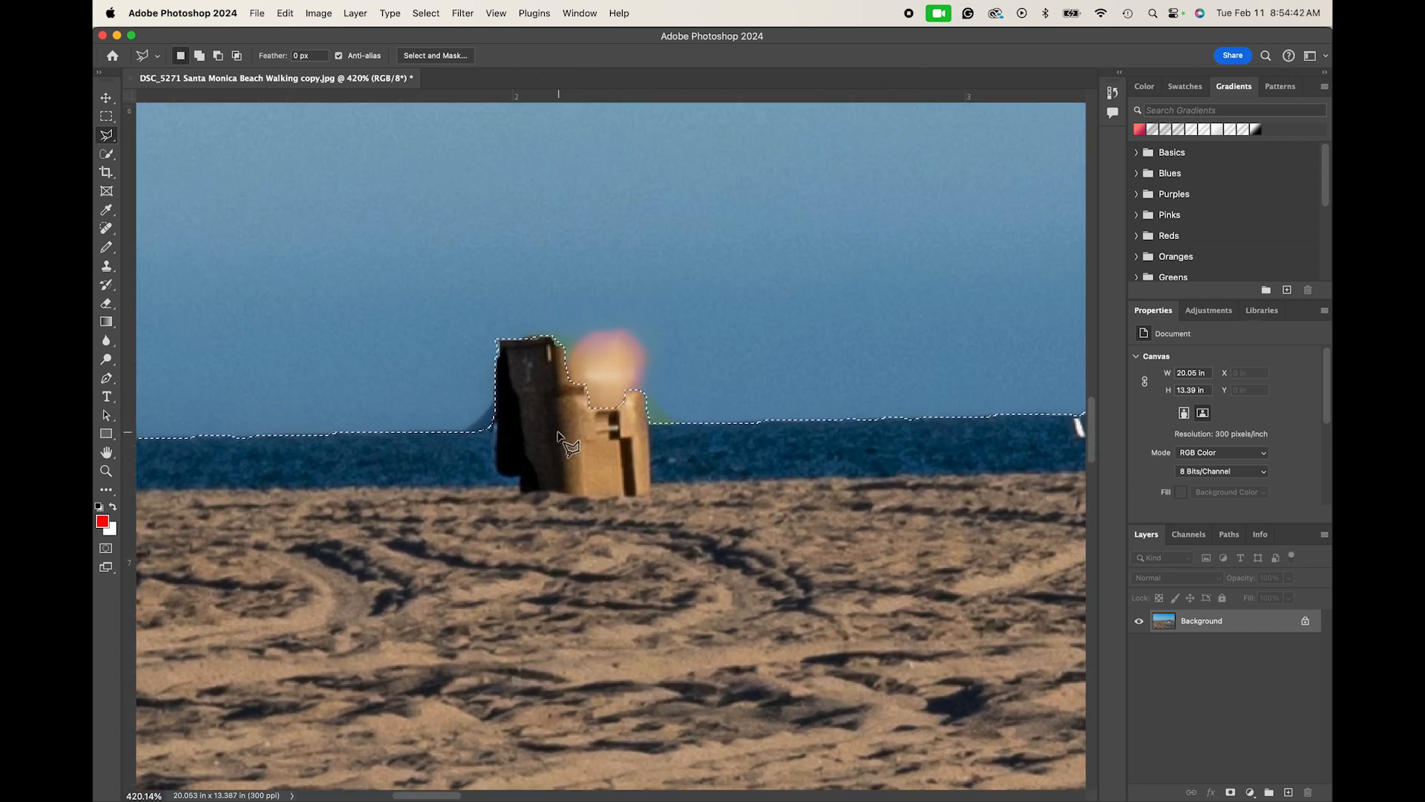
scroll(558, 438, "right", 8)
scroll(558, 438, "left", 7)
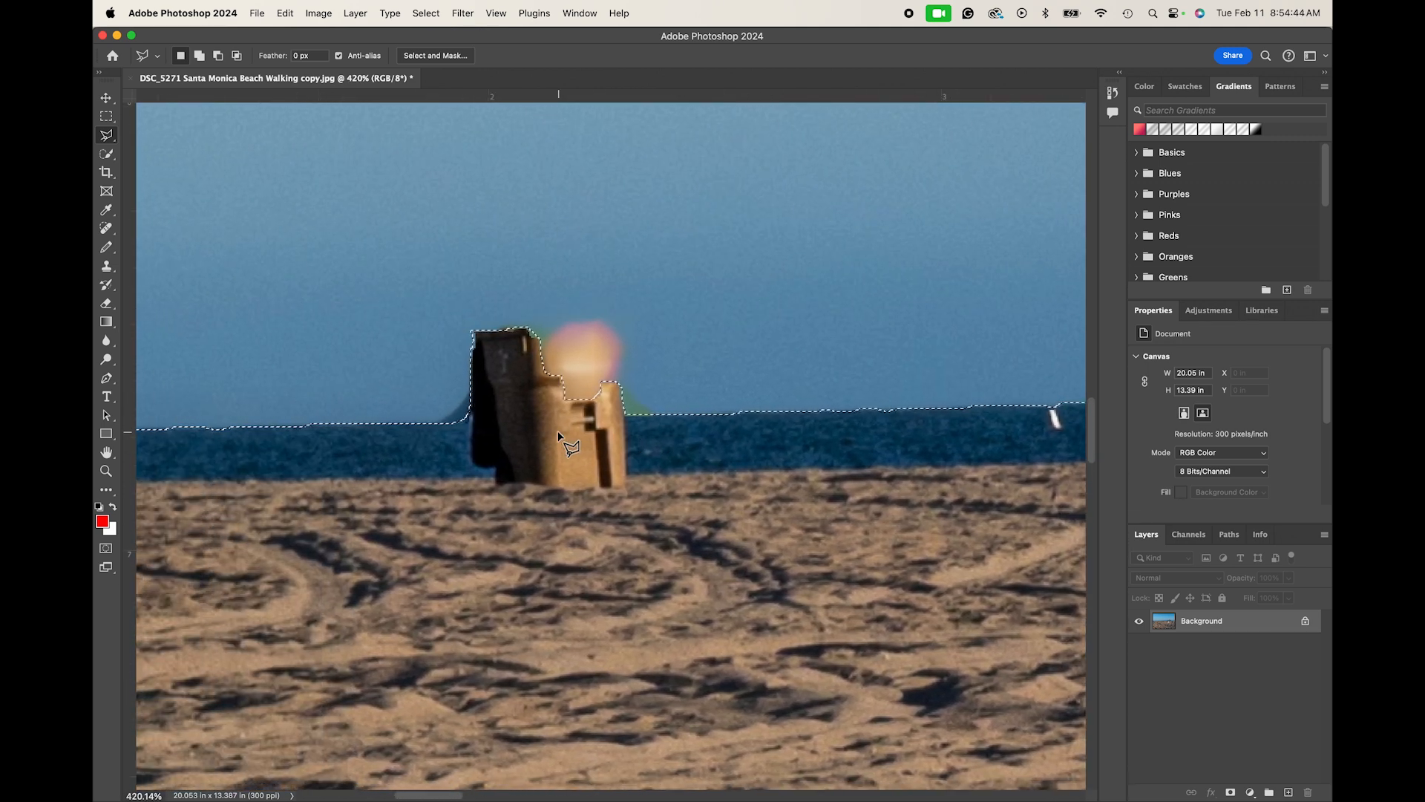
- Examine the edge of the filtered sky around the brown object and the people along the horizon
scroll(608, 424, "left", 3)
scroll(636, 405, "up", 5)
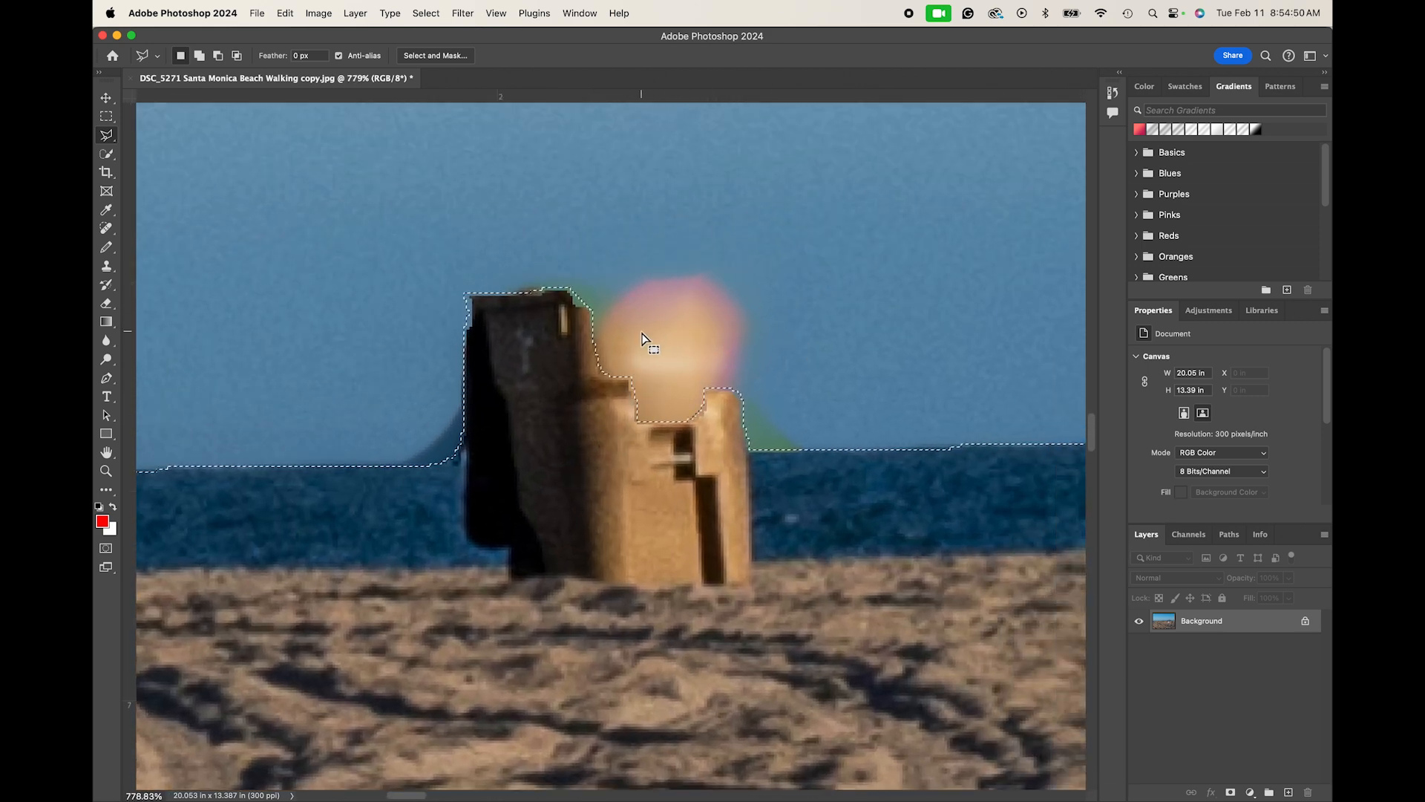
scroll(640, 332, "down", 6)
scroll(640, 332, "down", 2)
scroll(640, 331, "right", 8)
scroll(640, 332, "right", 5)
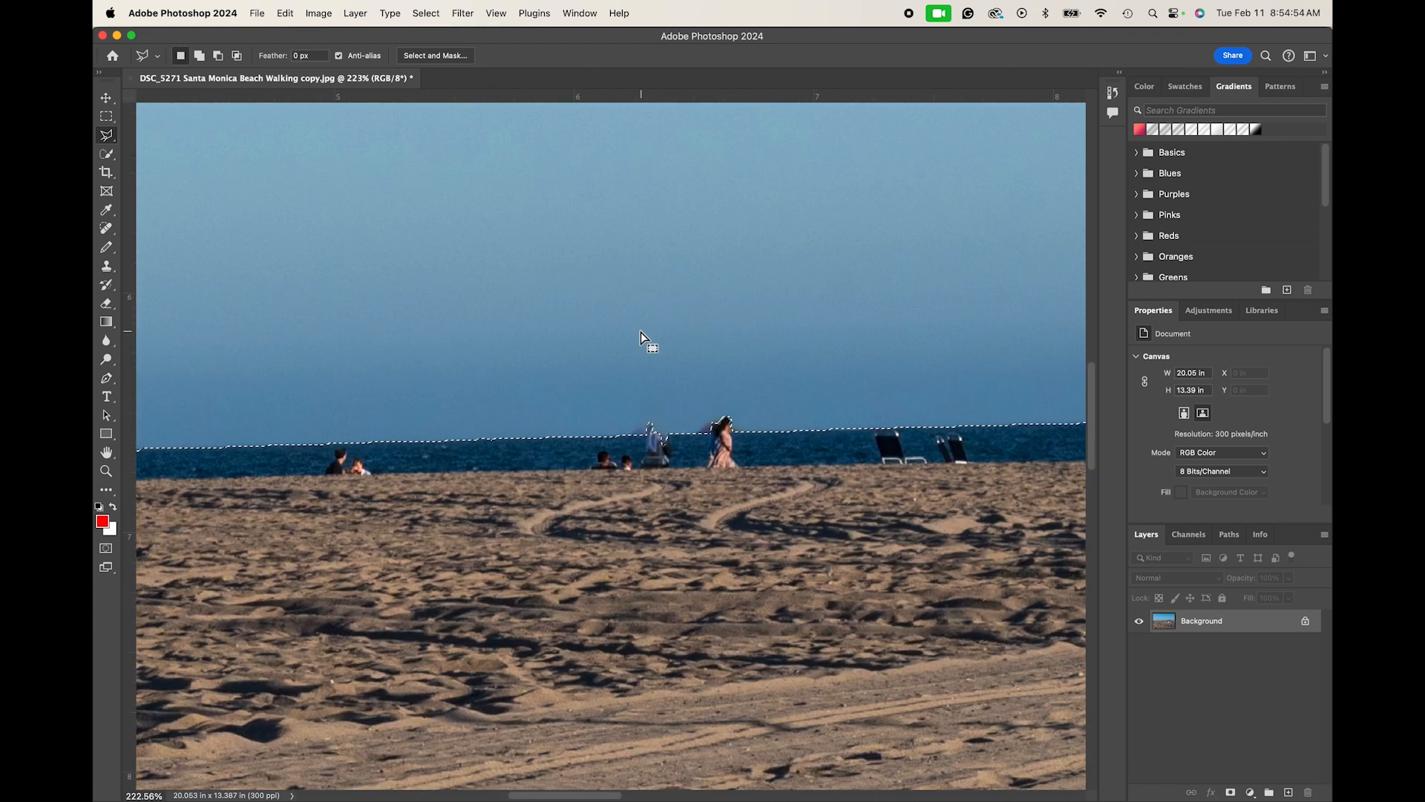
scroll(646, 398, "down", 1)
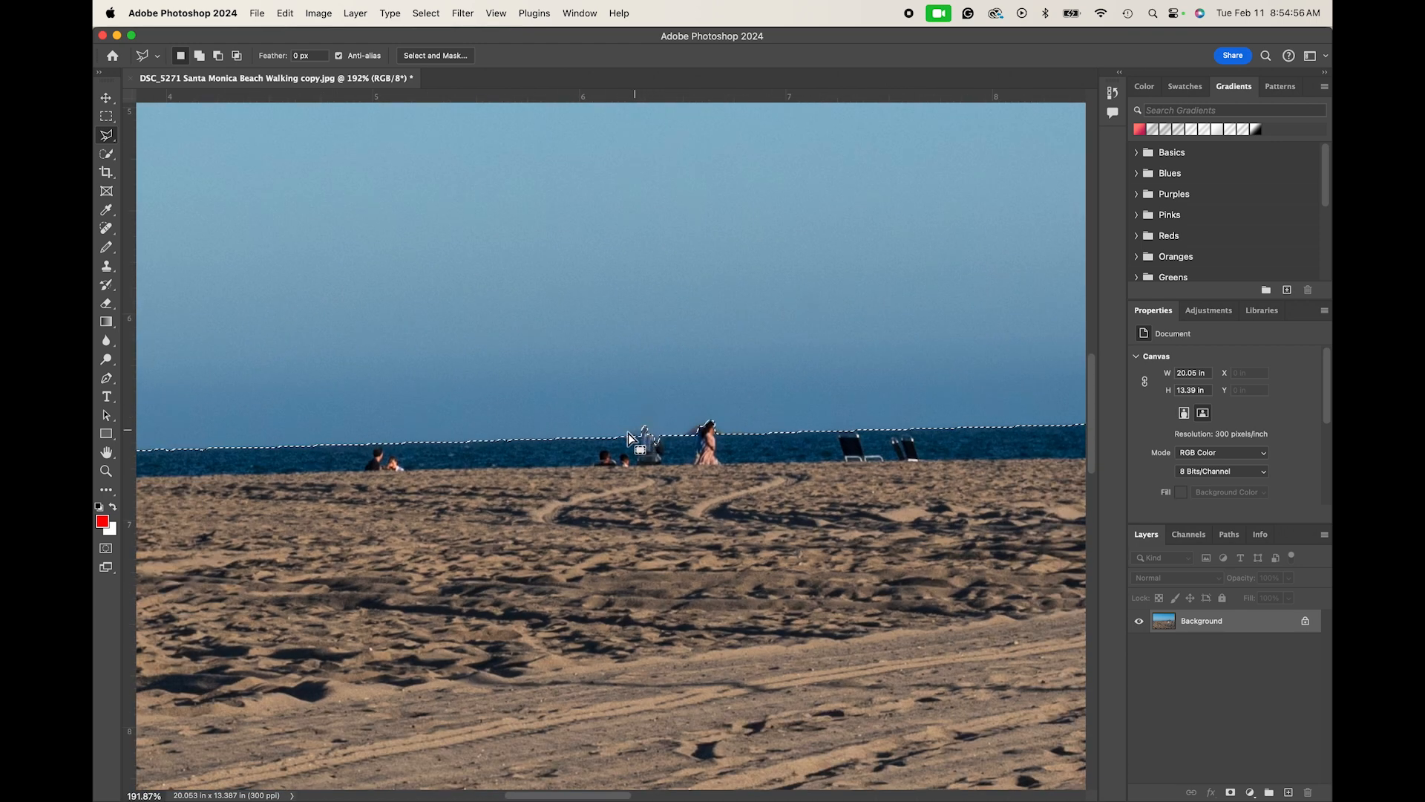
scroll(628, 434, "up", 4)
scroll(587, 446, "right", 10)
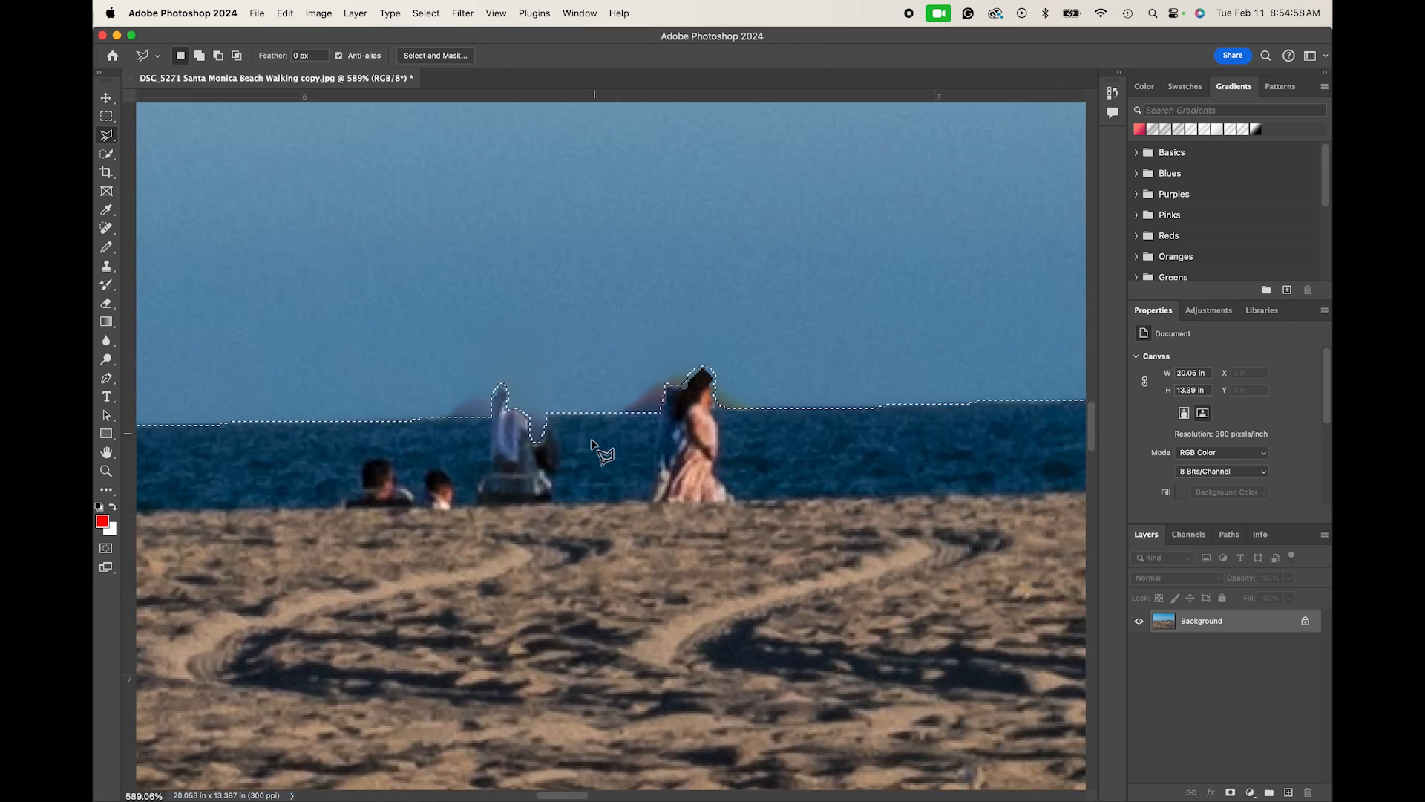
scroll(590, 444, "down", 4)
scroll(591, 444, "left", 3)
scroll(590, 444, "up", 3)
scroll(591, 444, "down", 2)
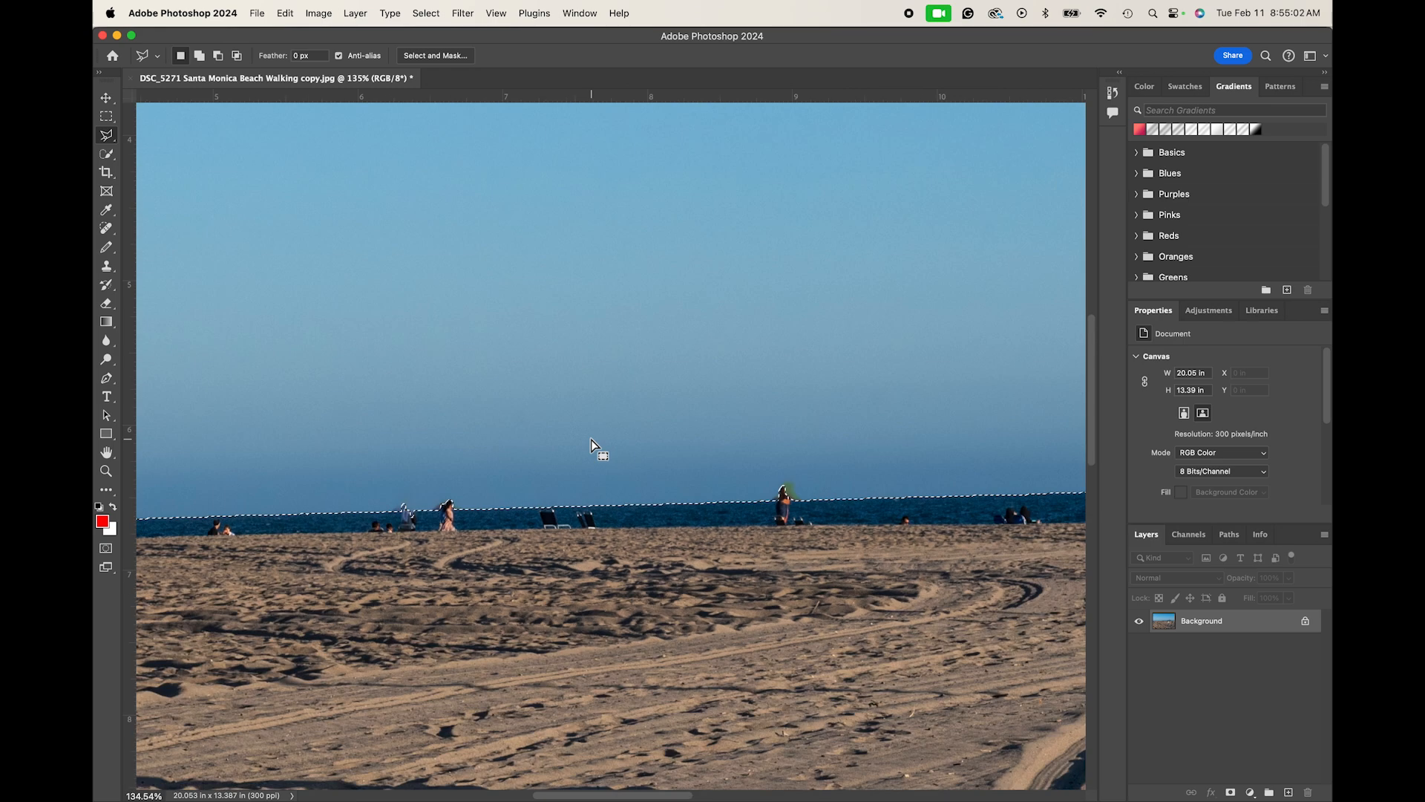
- Inspect the filtered sky from the empty beach chairs on the horizon up to the photo's upper area
left_click(579, 524)
scroll(547, 432, "up", 1)
scroll(571, 478, "up", 5)
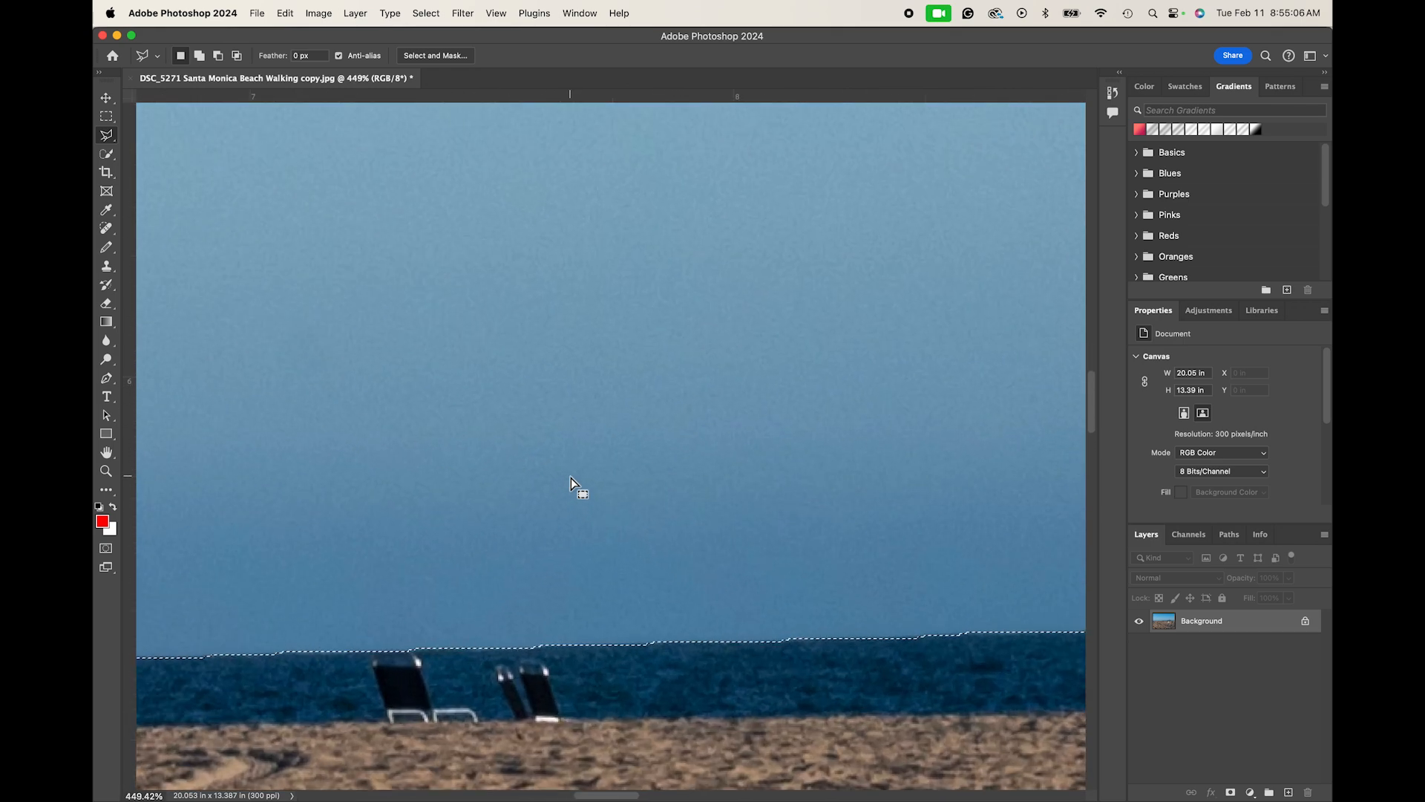
scroll(569, 475, "down", 3)
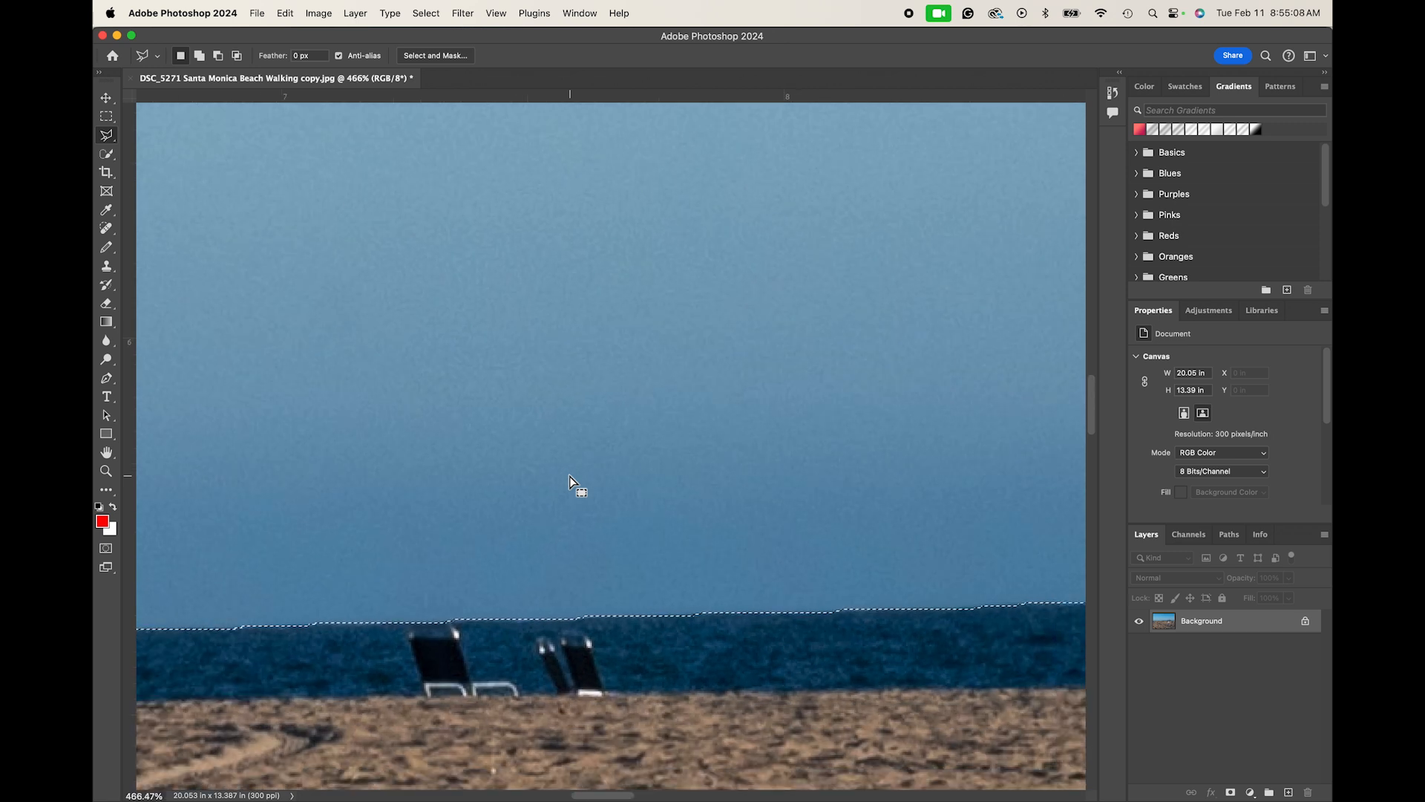
scroll(568, 475, "up", 5)
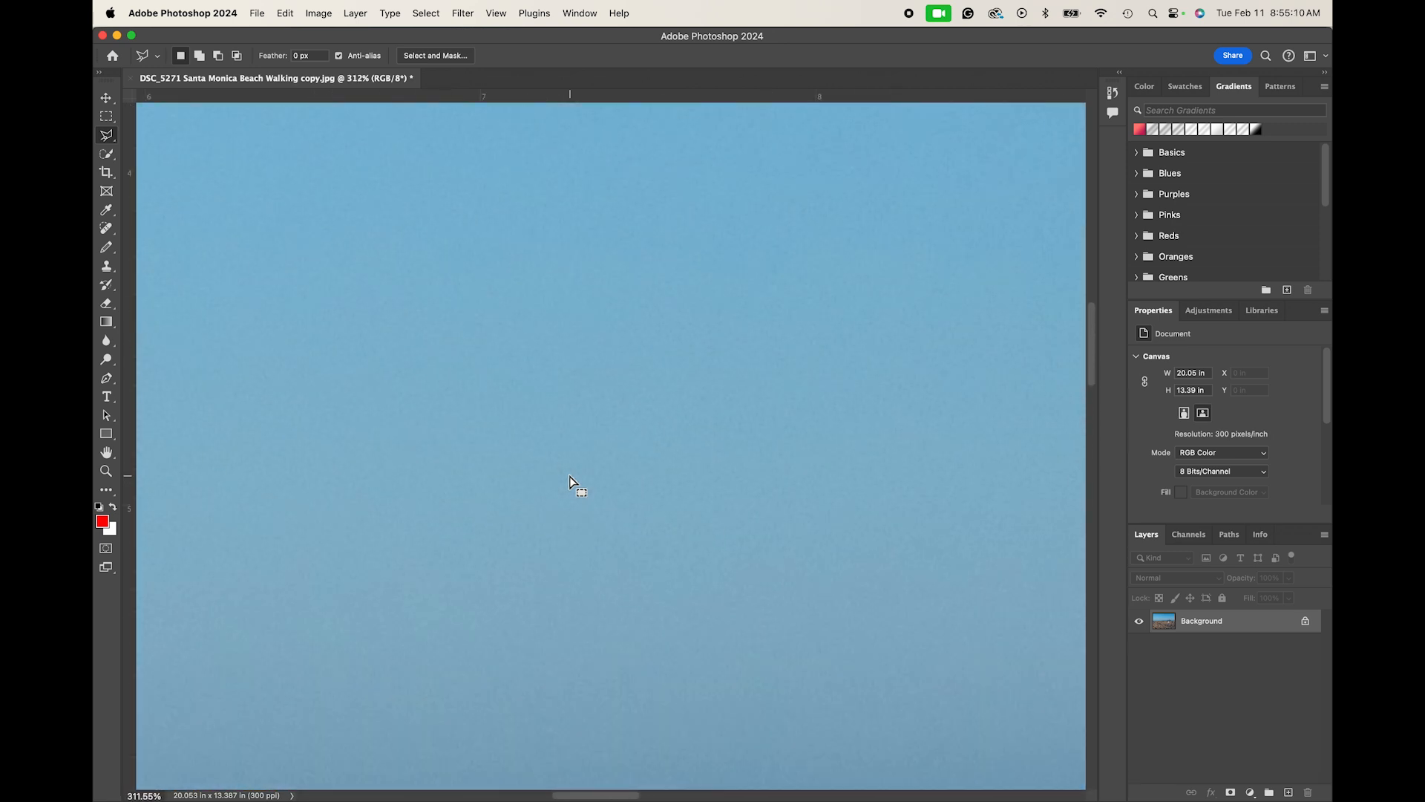
scroll(570, 482, "down", 1)
scroll(570, 483, "right", 3)
scroll(570, 482, "up", 2)
scroll(570, 482, "right", 1)
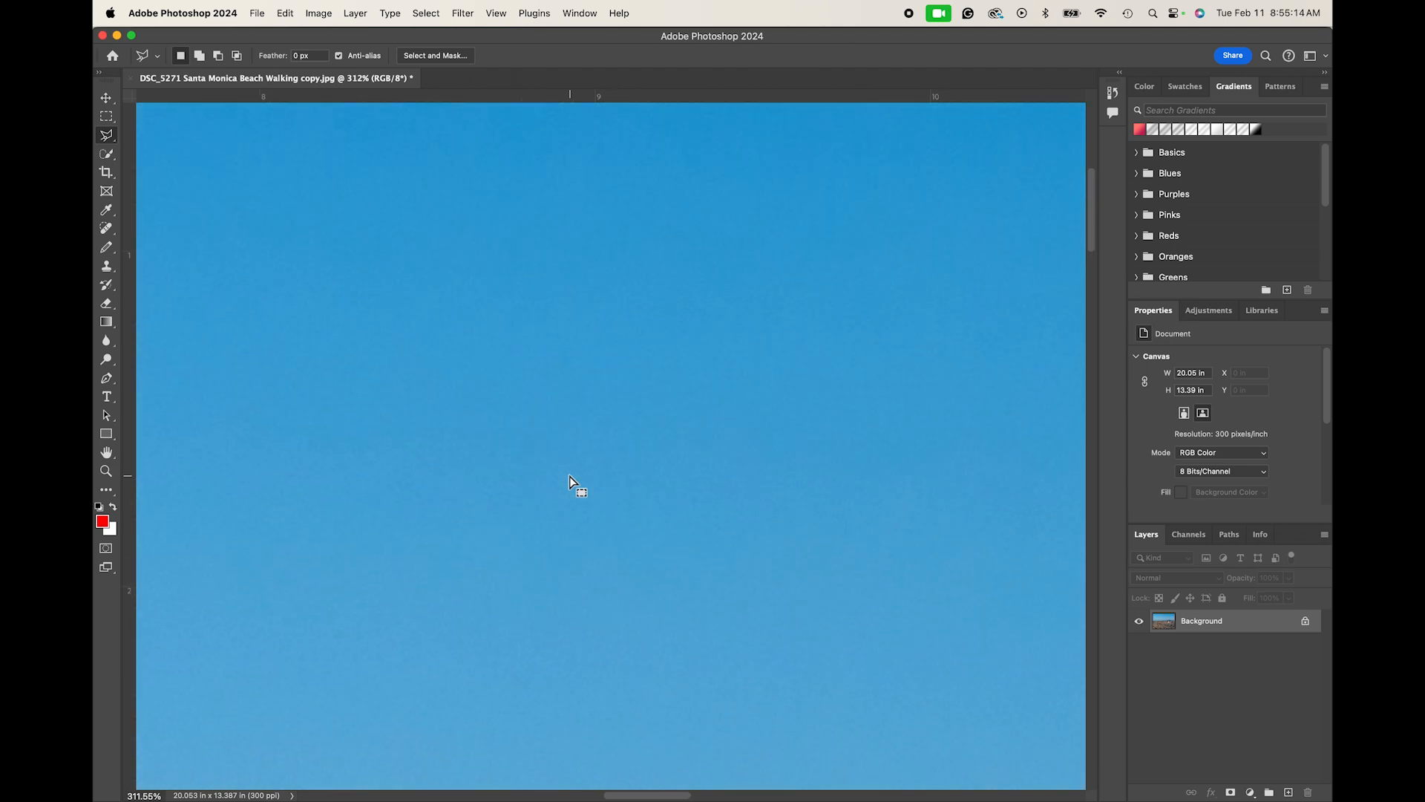
scroll(570, 482, "up", 3)
scroll(586, 479, "down", 5)
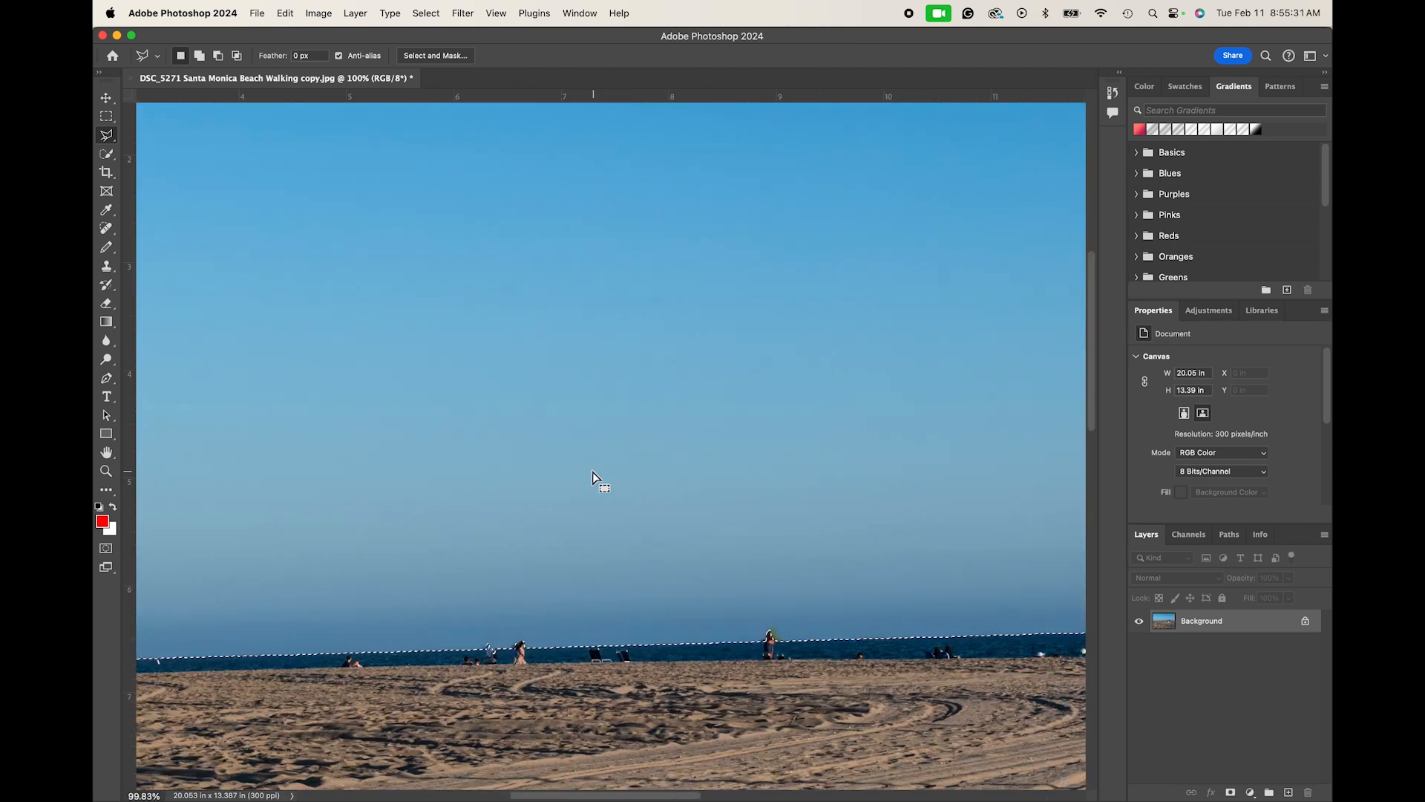
scroll(592, 479, "right", 5)
scroll(593, 478, "up", 2)
scroll(592, 473, "up", 5)
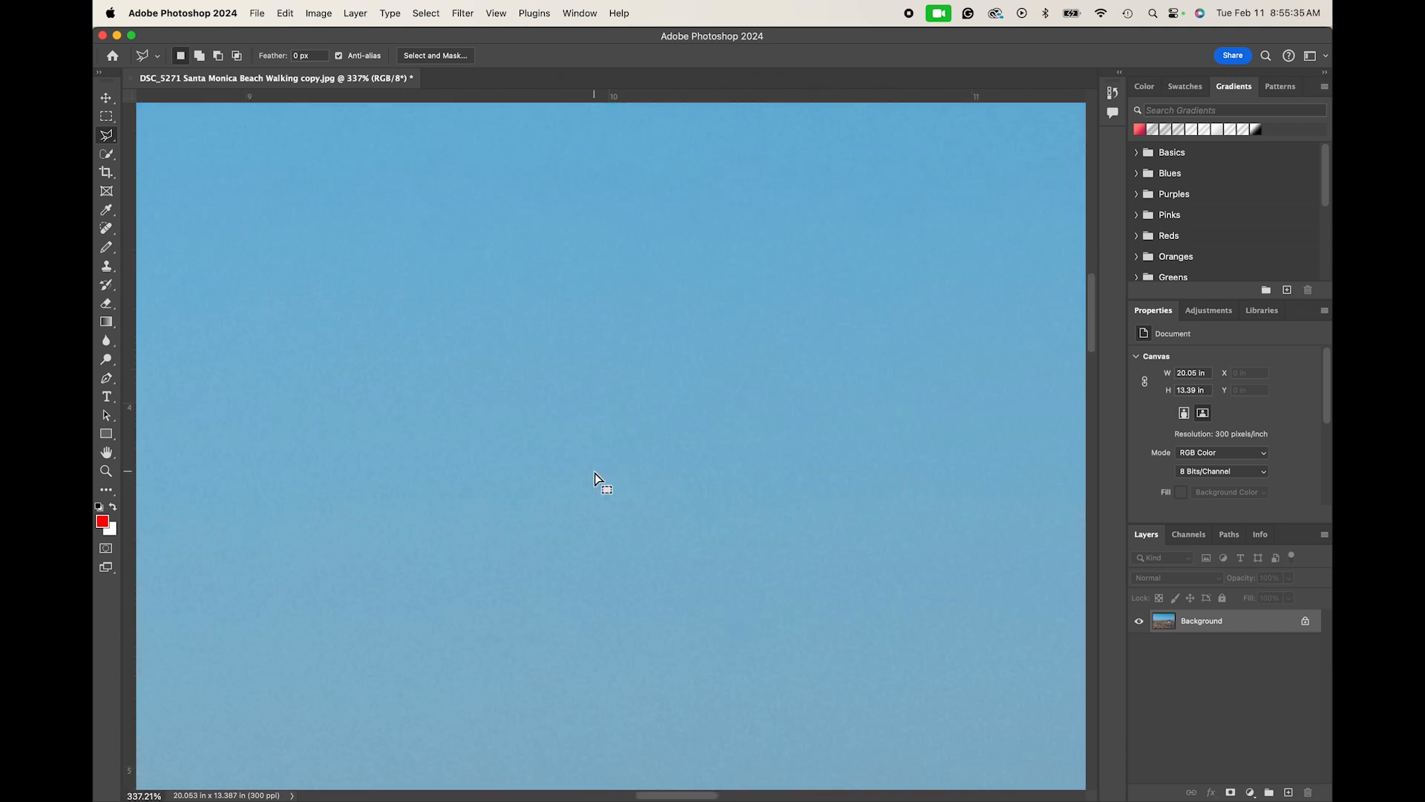
- Open the Add Noise filter for the selected sky and lower the amount to 0.10%
left_click(495, 12)
mouse_move(462, 12)
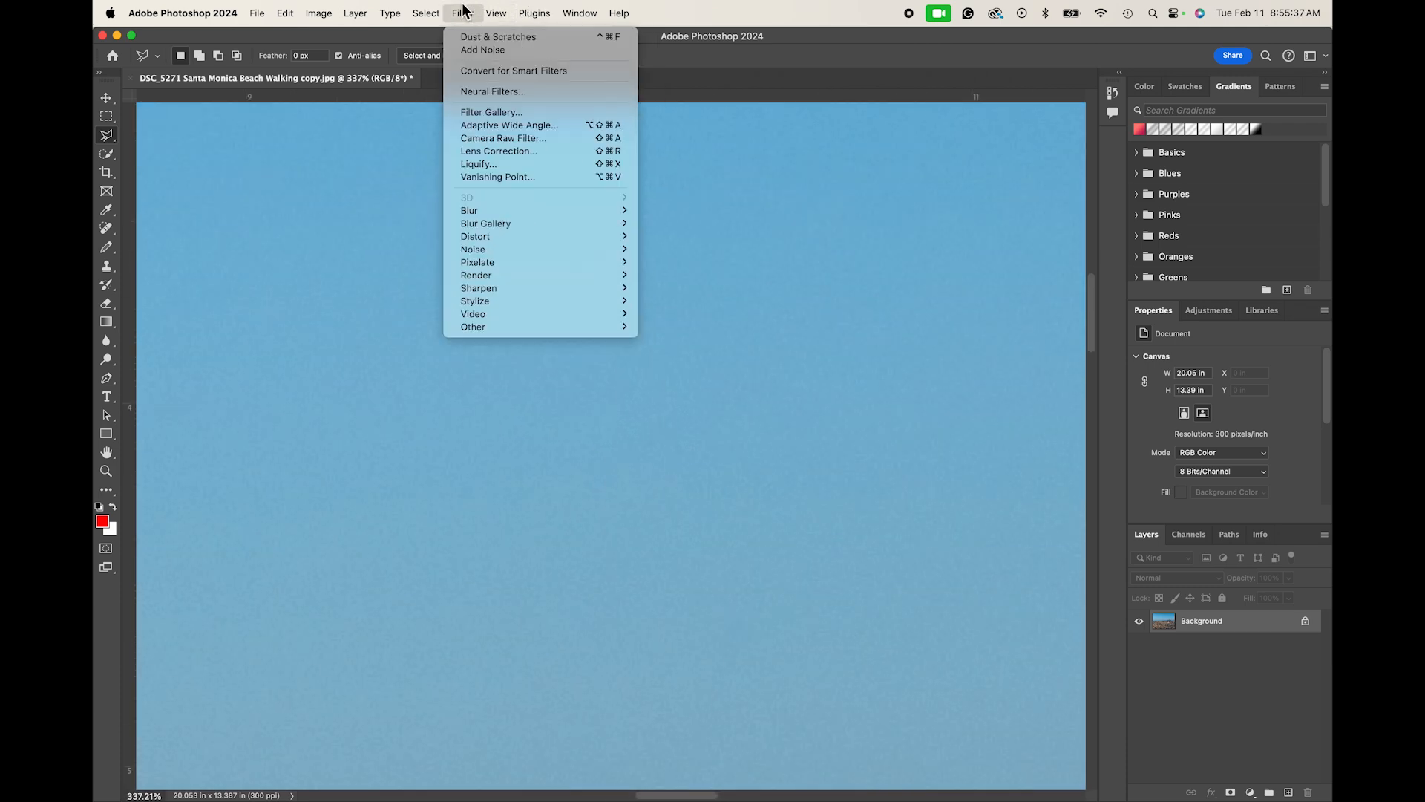
mouse_move(475, 250)
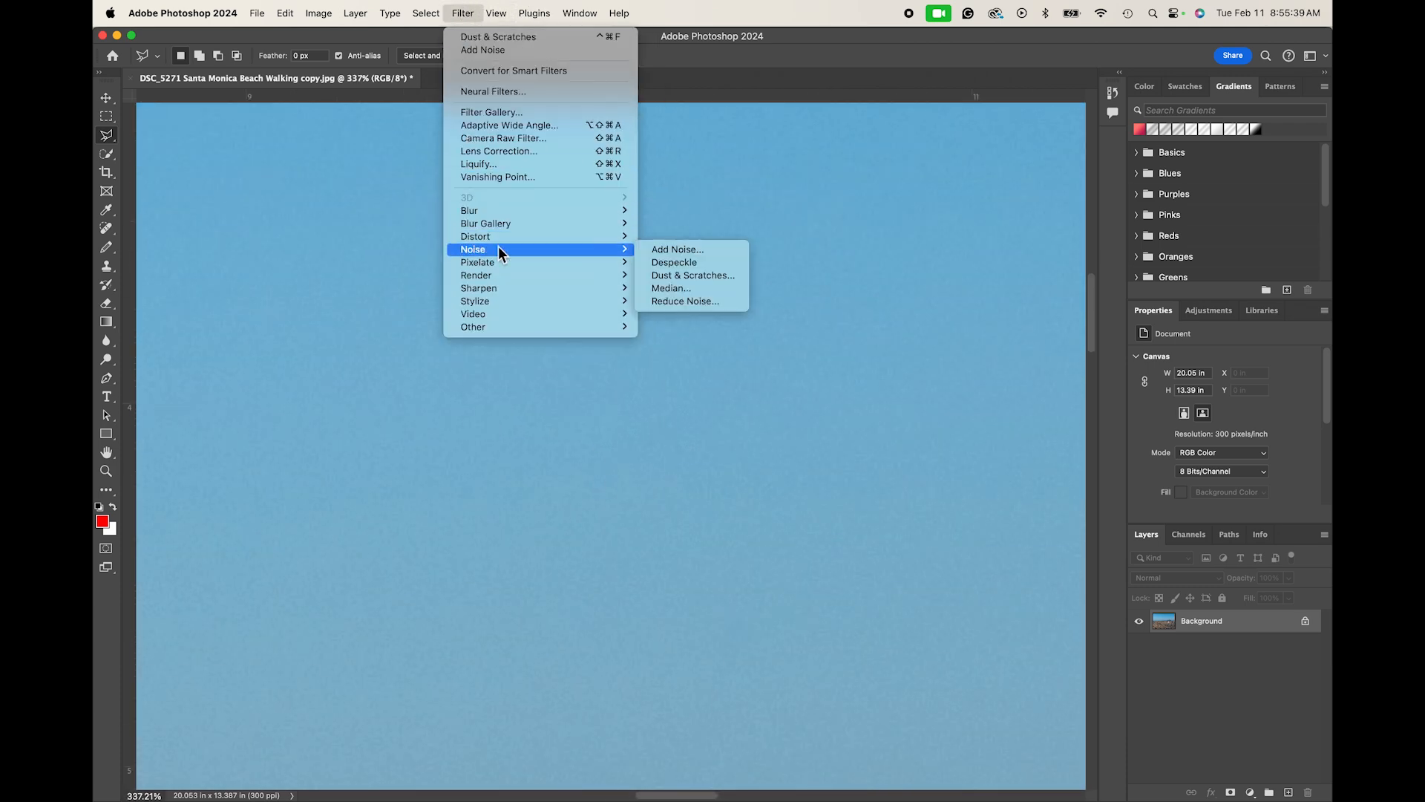
left_click(685, 252)
left_click(566, 382)
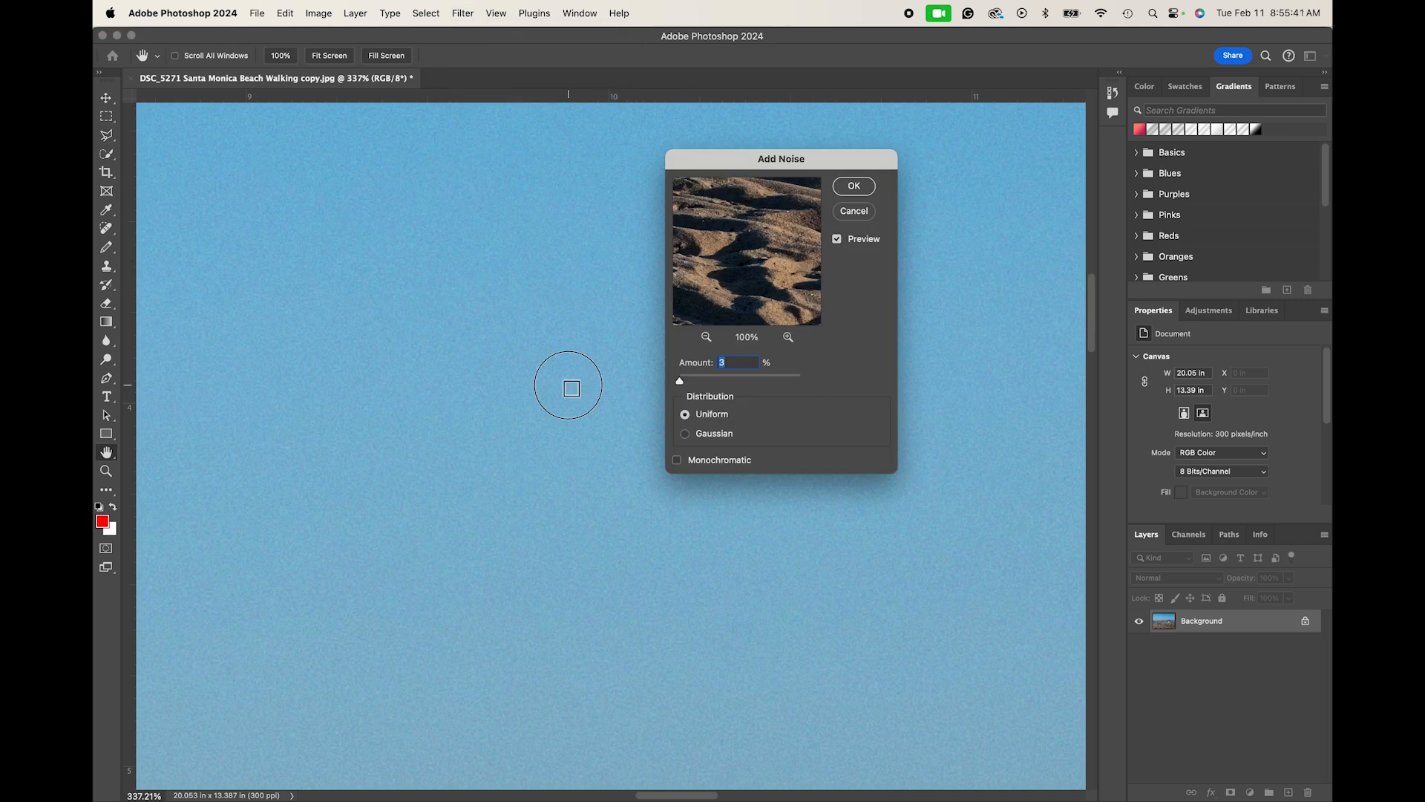
scroll(568, 385, "down", 15)
scroll(568, 384, "up", 12)
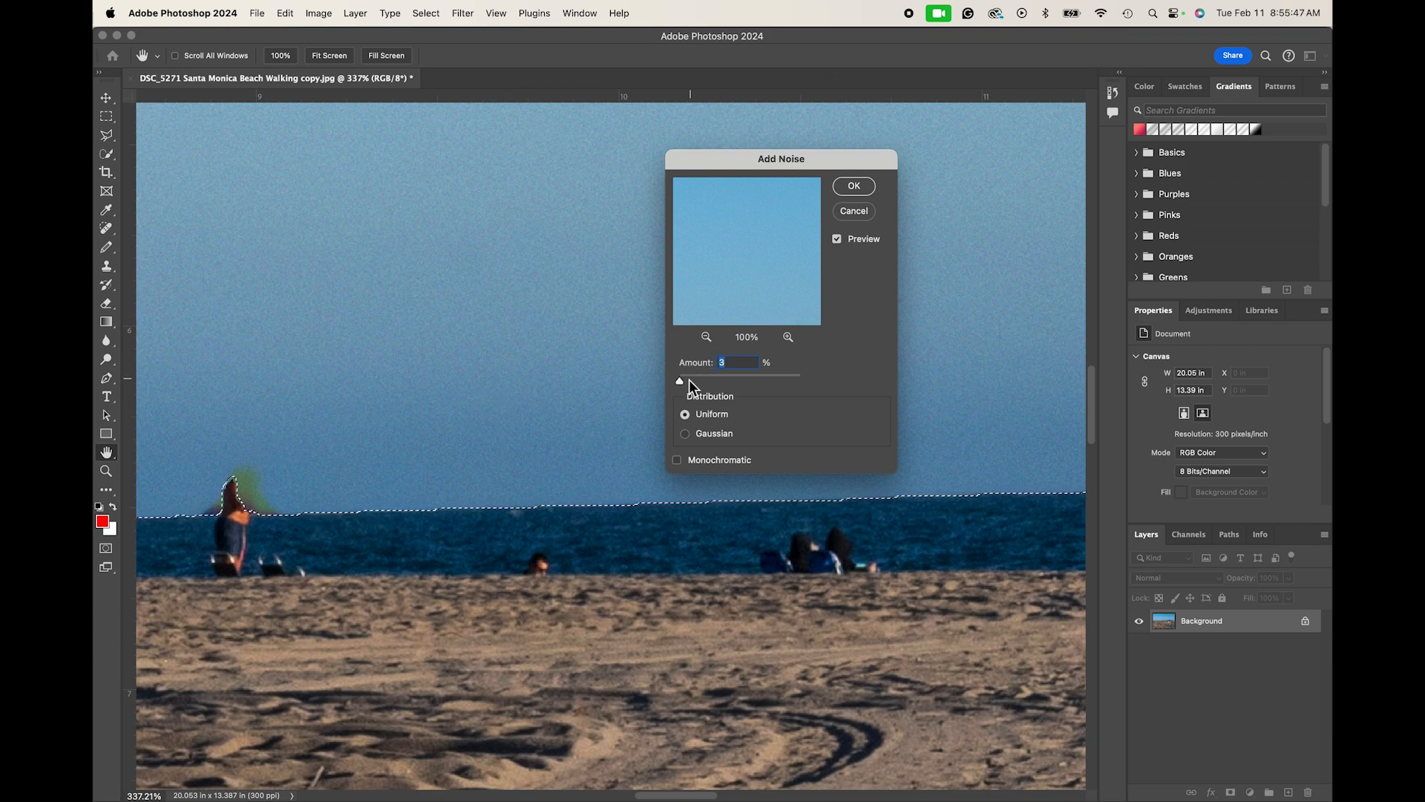
left_click_drag(689, 380, 679, 380)
scroll(599, 450, "down", 5)
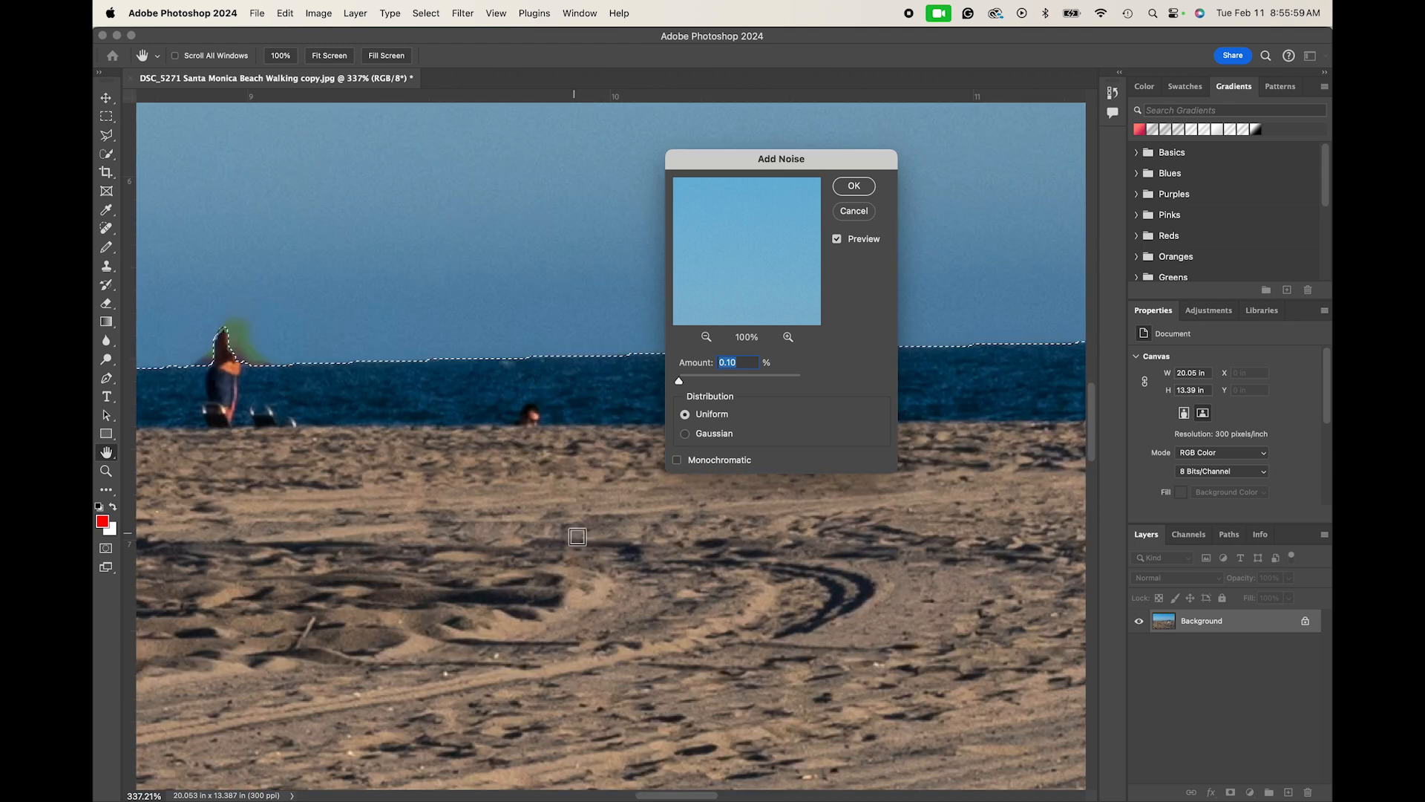
- Check the noise preview in the sky along the horizon and apply the Add Noise filter
scroll(527, 490, "right", 2)
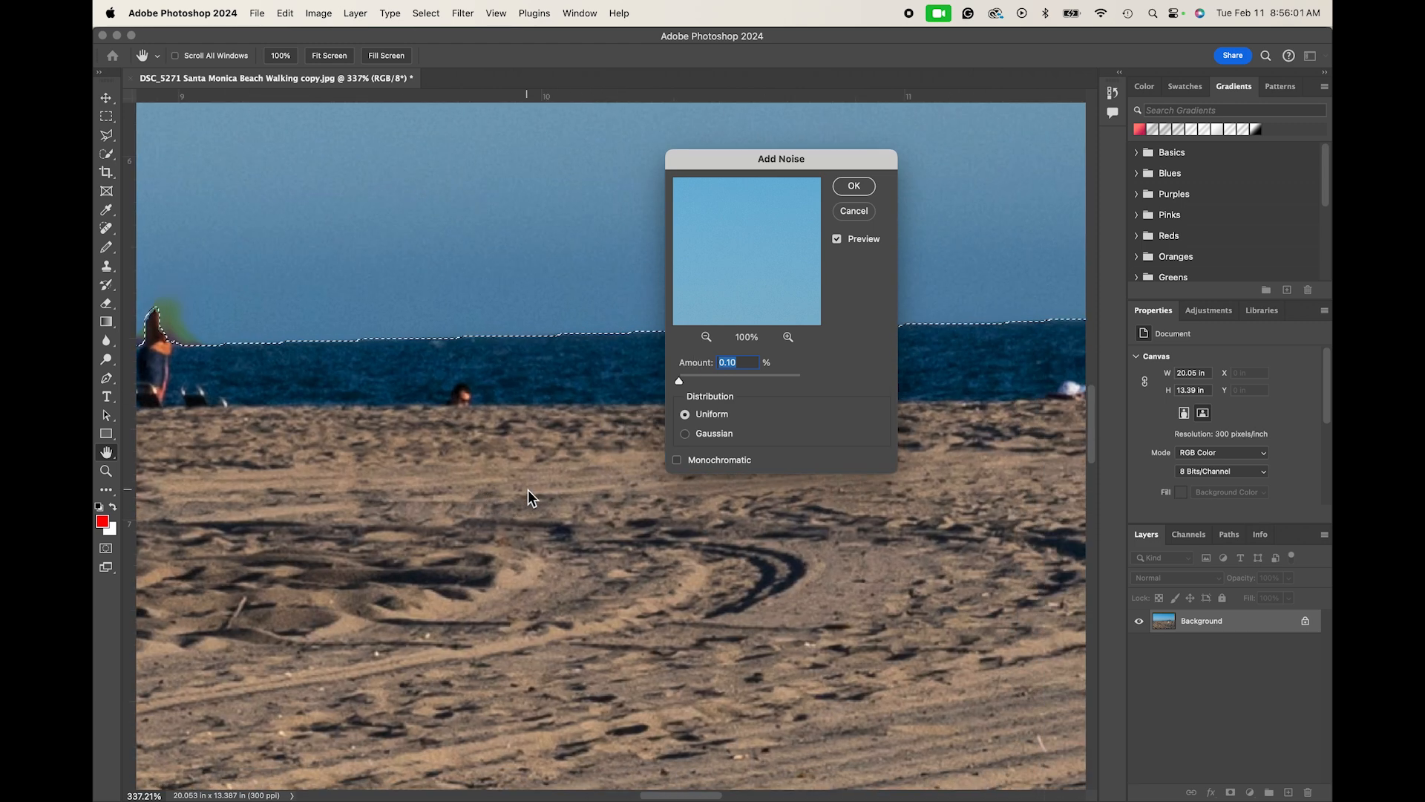
scroll(528, 490, "up", 10)
scroll(528, 490, "right", 6)
scroll(527, 489, "down", 15)
scroll(527, 488, "right", 1)
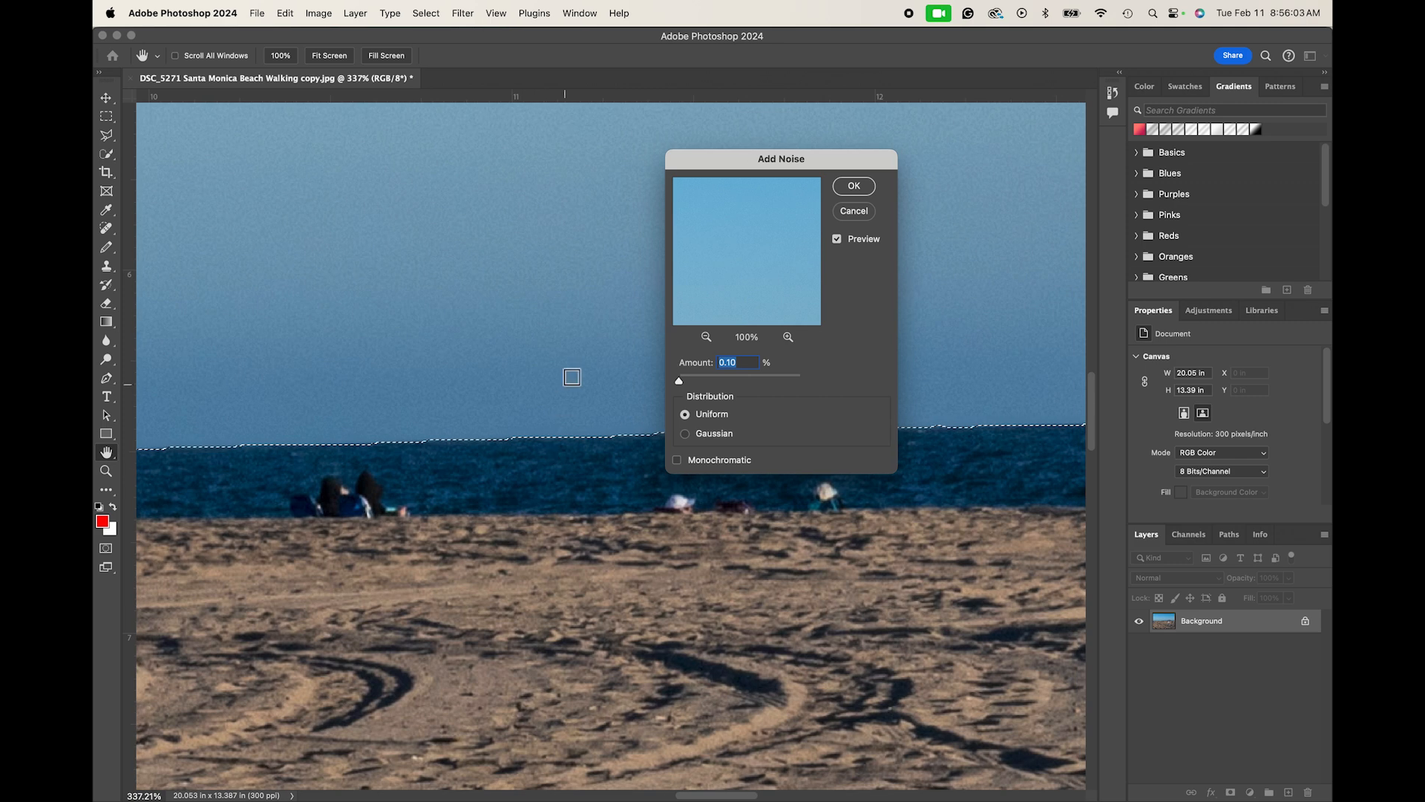
left_click(854, 185)
- Review the noise-treated sky edge along the horizon around the standing person and clear the sky selection
scroll(693, 324, "down", 10)
scroll(693, 323, "down", 2)
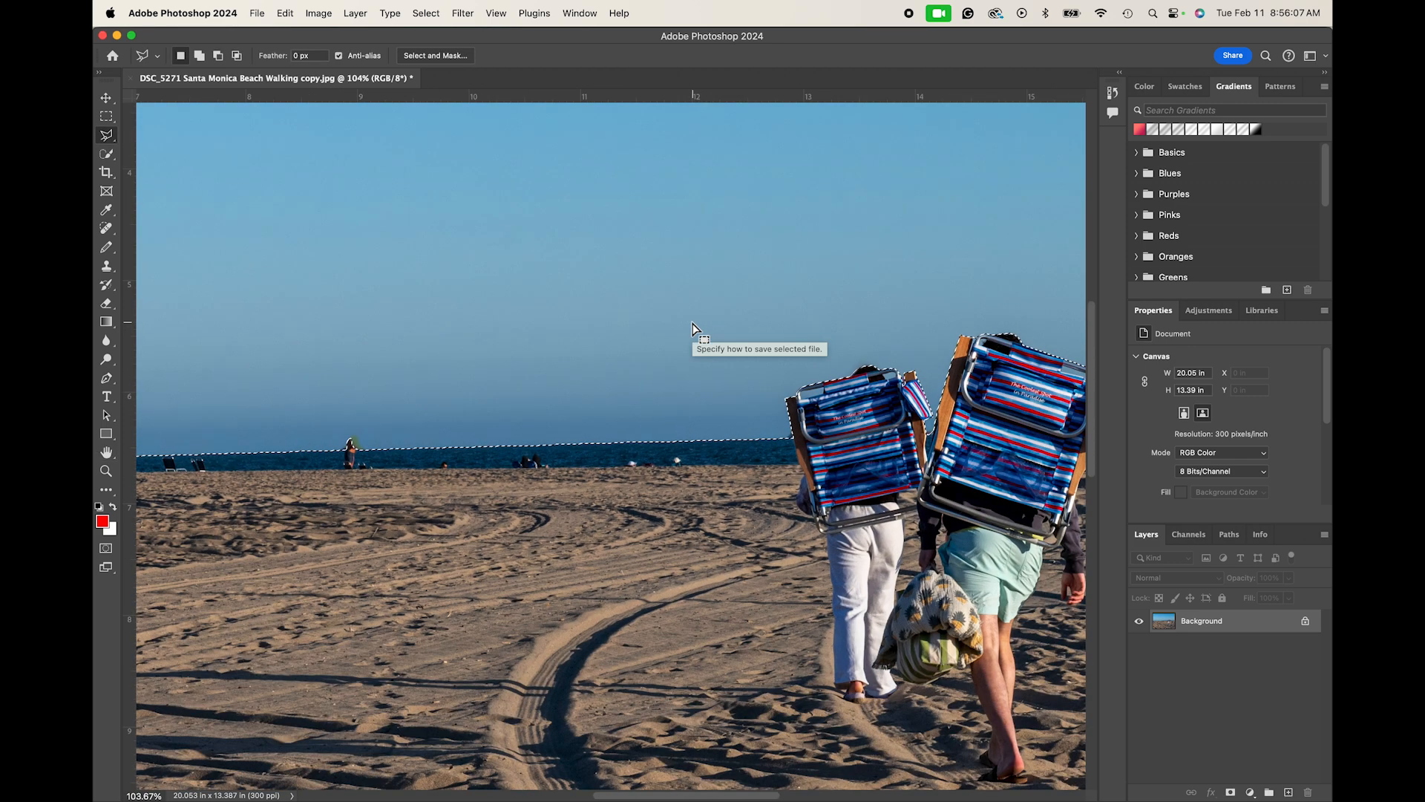
scroll(425, 454, "down", 2)
scroll(424, 454, "left", 1)
scroll(425, 455, "up", 15)
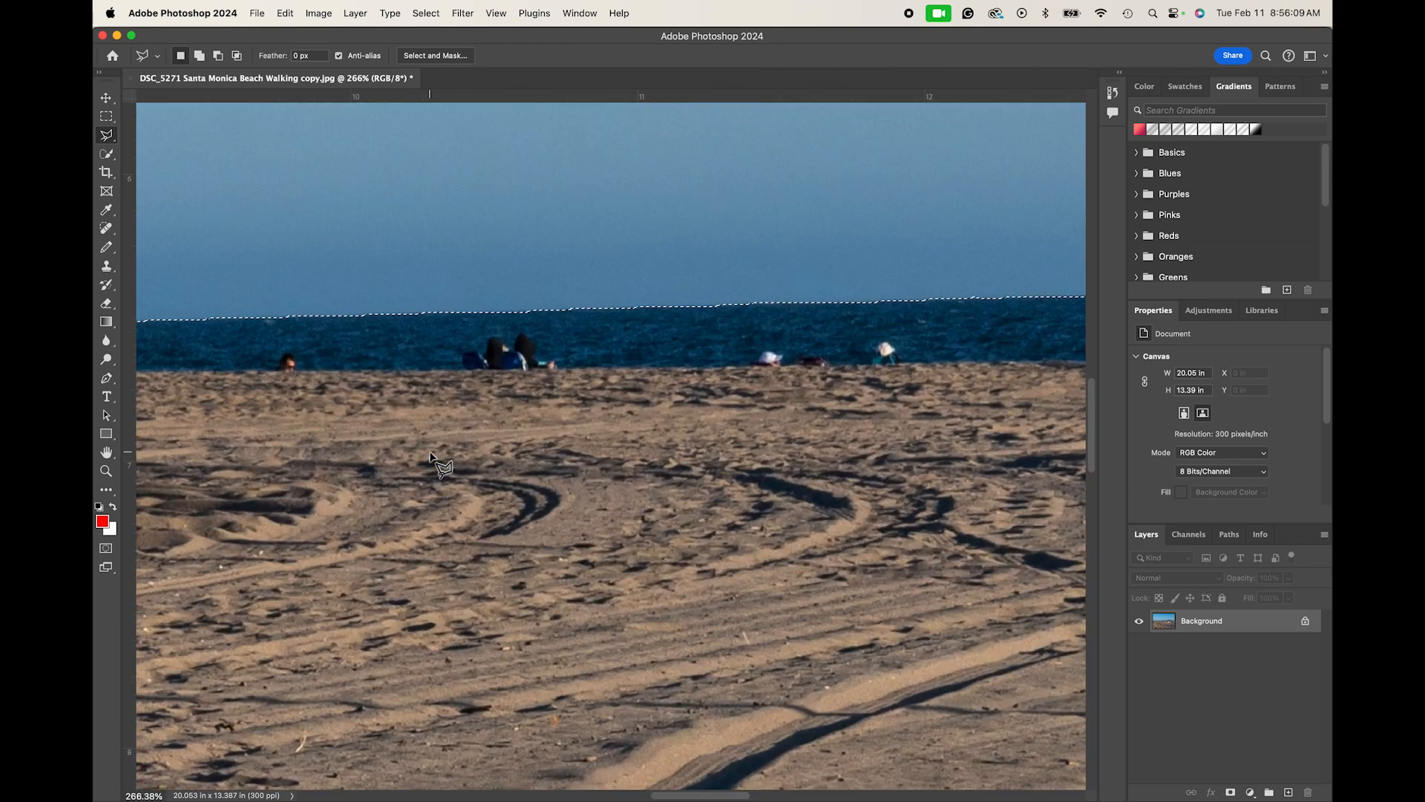
scroll(471, 454, "up", 3)
scroll(470, 454, "left", 5)
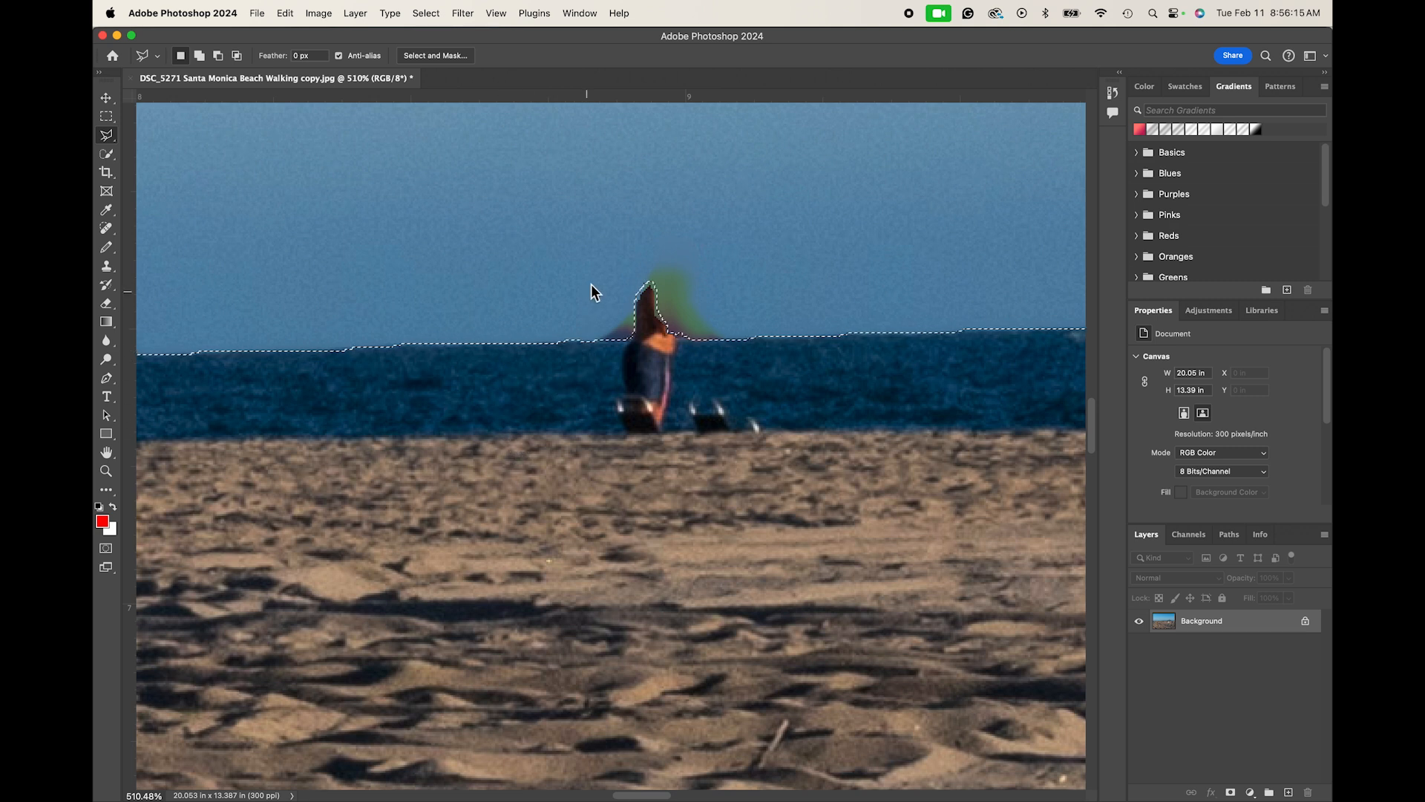
key("super+d")
- Outline the standing person, the adjacent chairs and the green color smear with the Polygonal Lasso
left_click(589, 360)
left_click(591, 443)
left_click(780, 441)
left_click(743, 365)
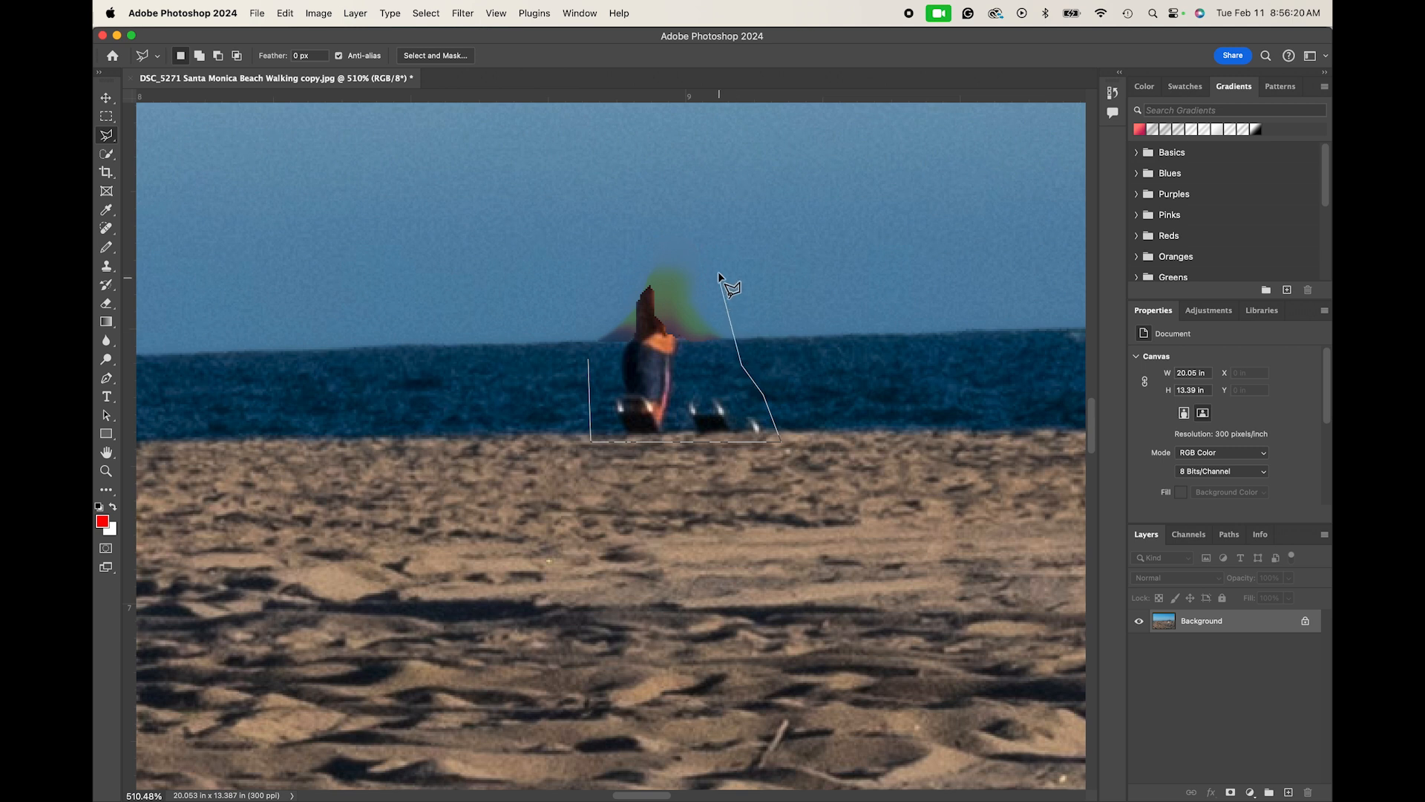
left_click(704, 221)
left_click(630, 224)
left_click(583, 336)
left_click(587, 361)
- Fill the outlined standing person and chairs using Content-Aware at 100% opacity, and clear the selection
left_click(285, 13)
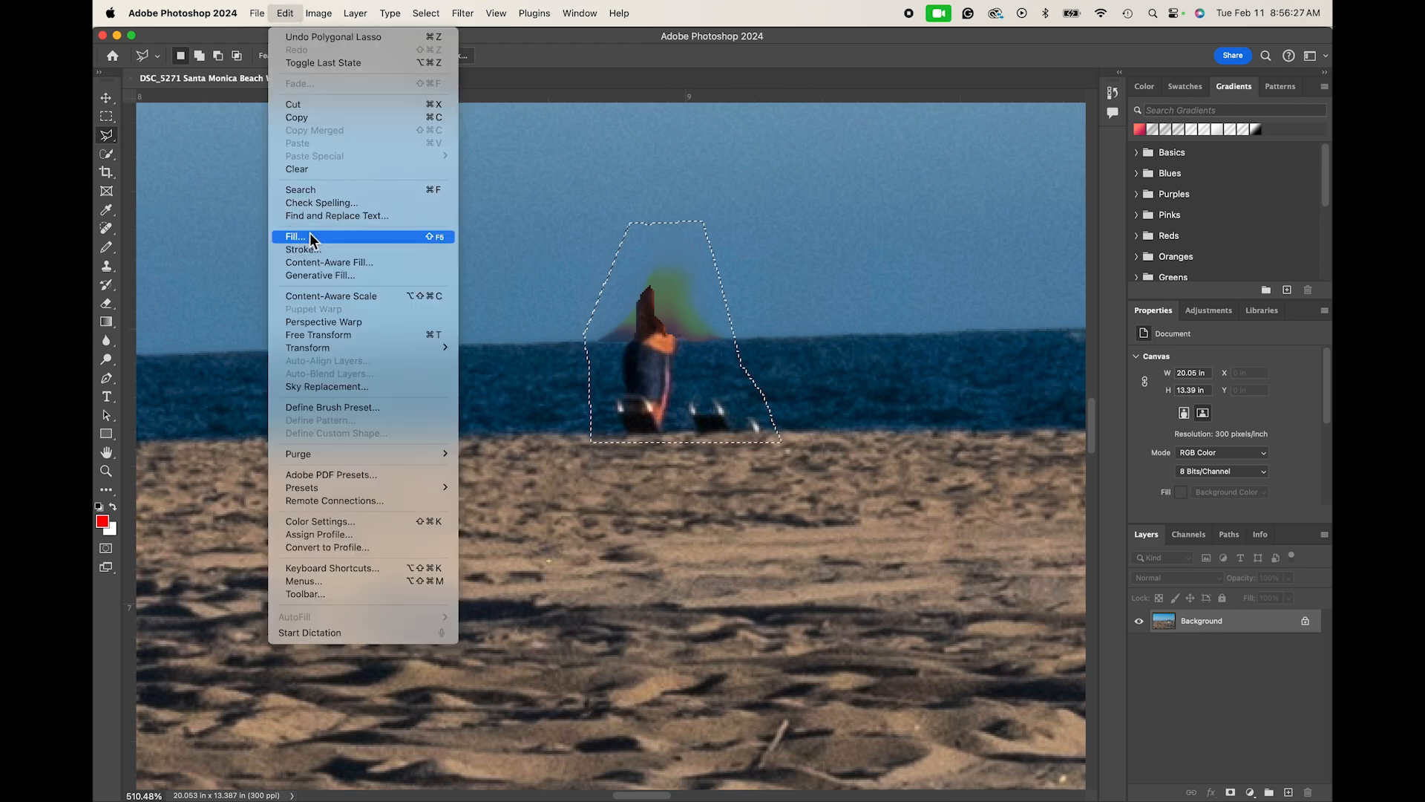
left_click(310, 235)
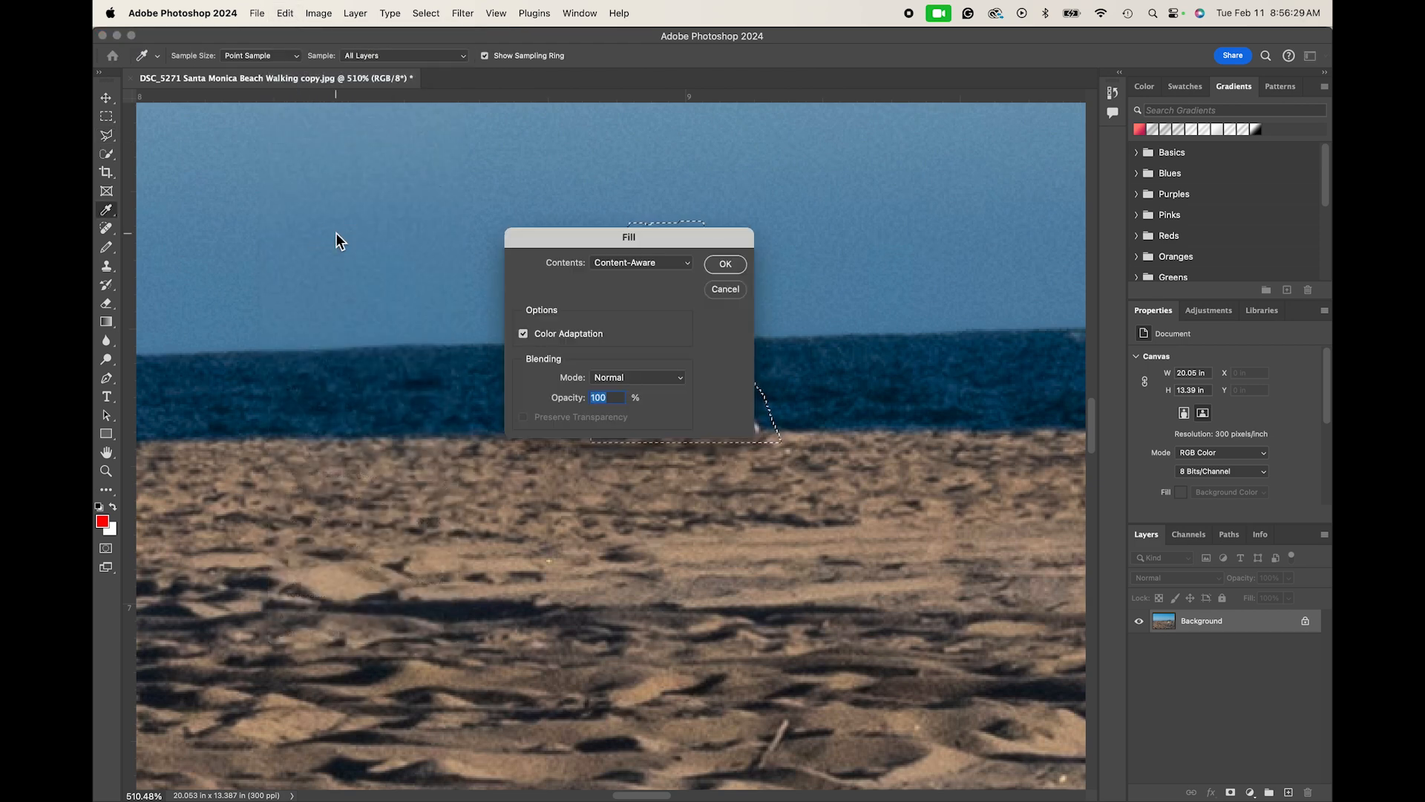
key("Return")
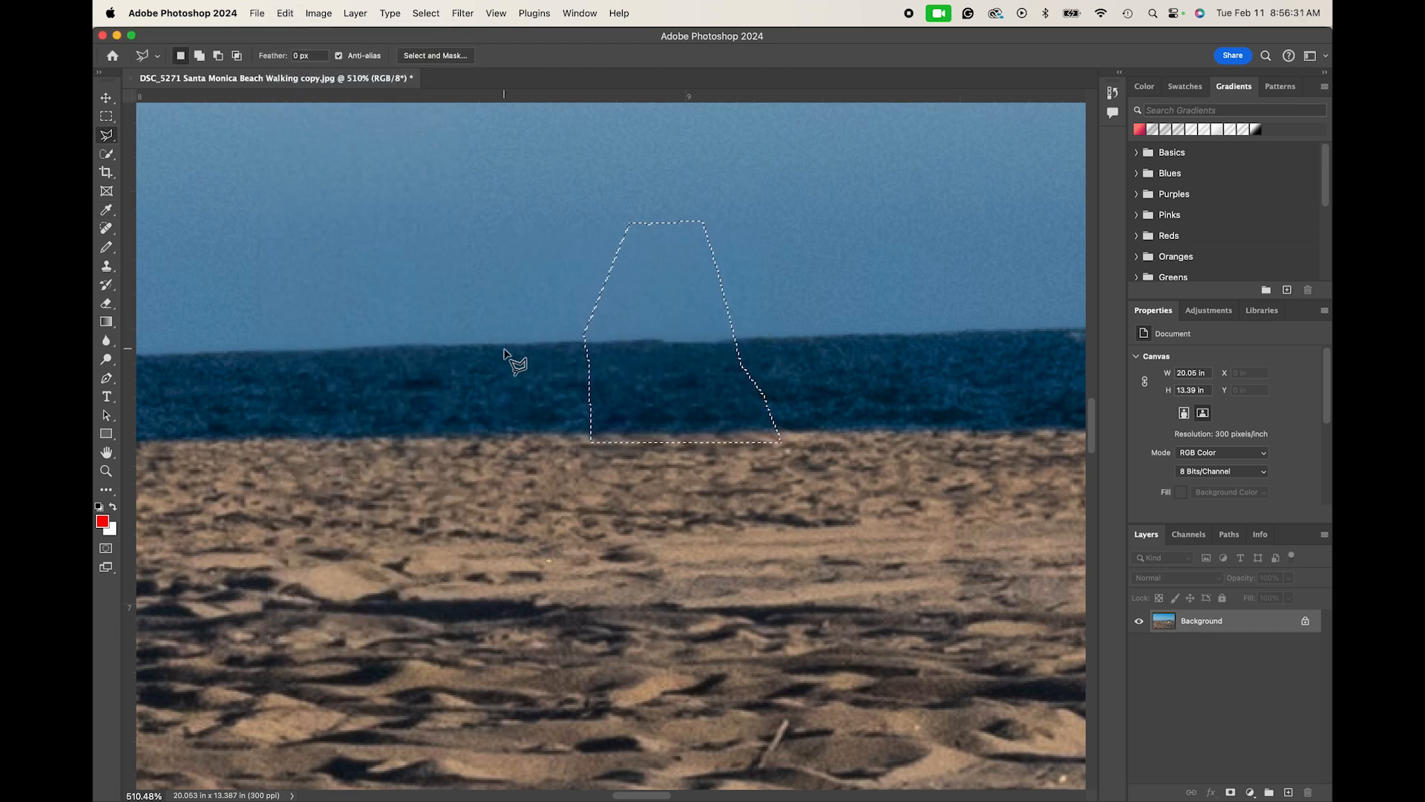
key("super+d")
- Outline the two seated people and the figure in white beside them, including the smeared sky above, with the Polygonal Lasso
scroll(497, 362, "left", 15)
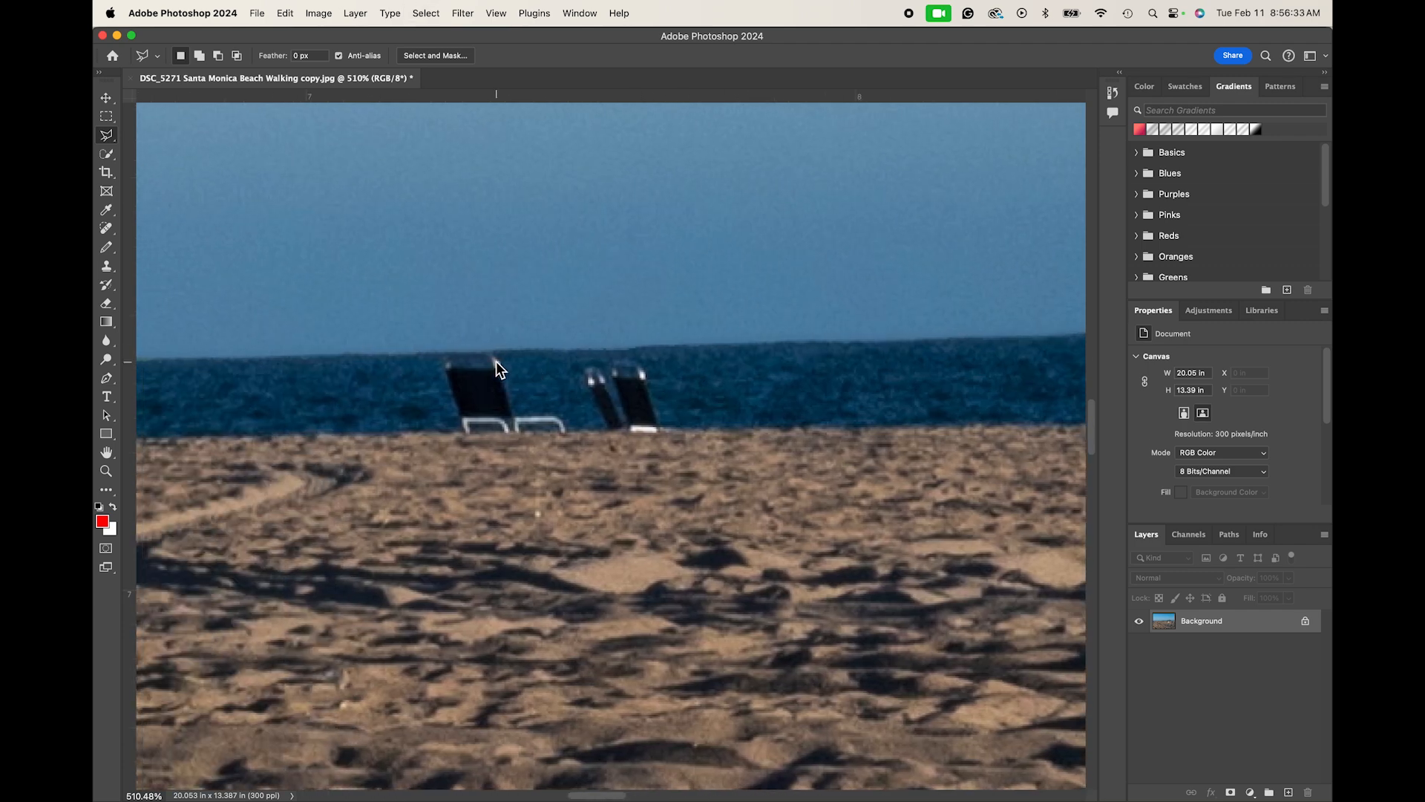
scroll(496, 361, "right", 5)
scroll(495, 361, "left", 8)
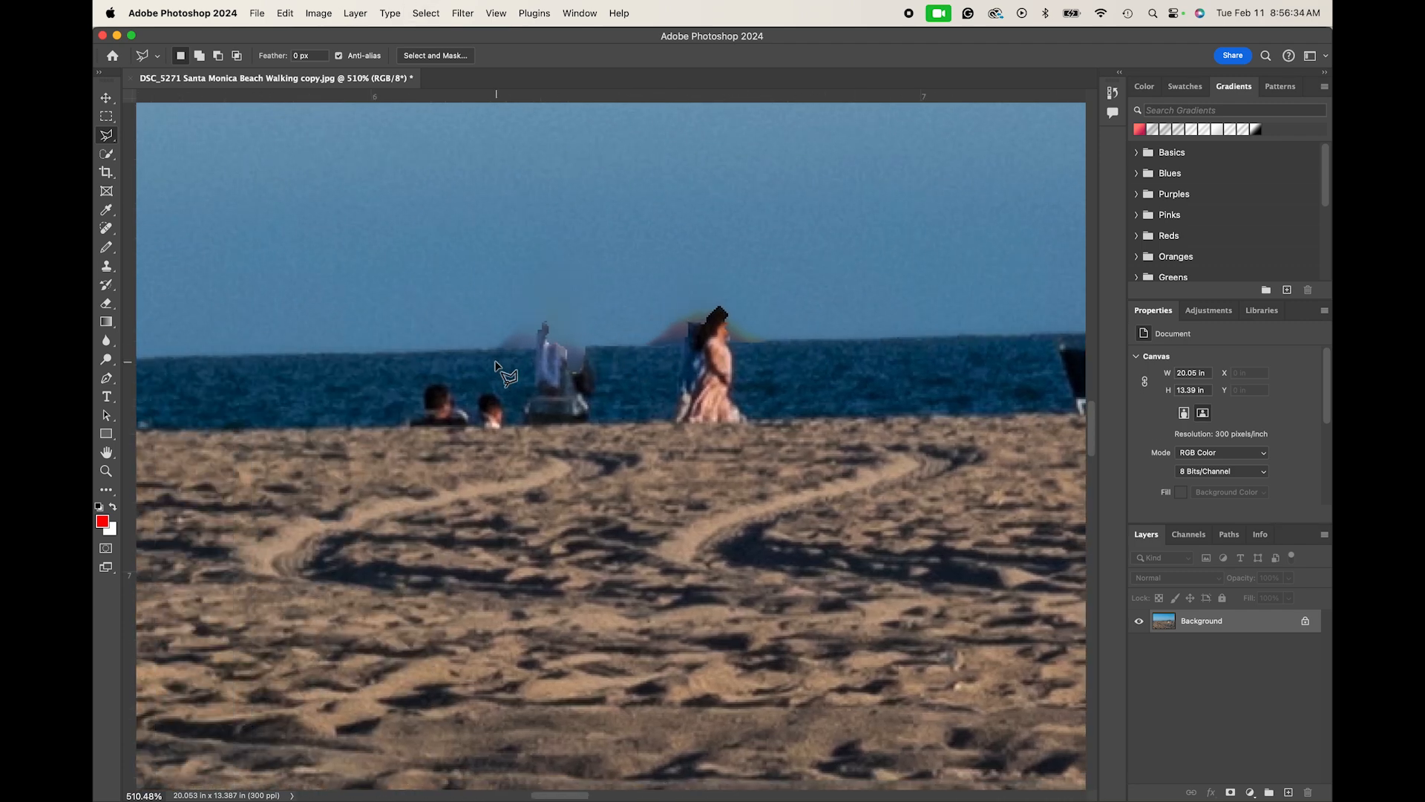
left_click(423, 332)
left_click(398, 442)
left_click(609, 433)
left_click(599, 257)
left_click(509, 258)
left_click(497, 291)
left_click(491, 324)
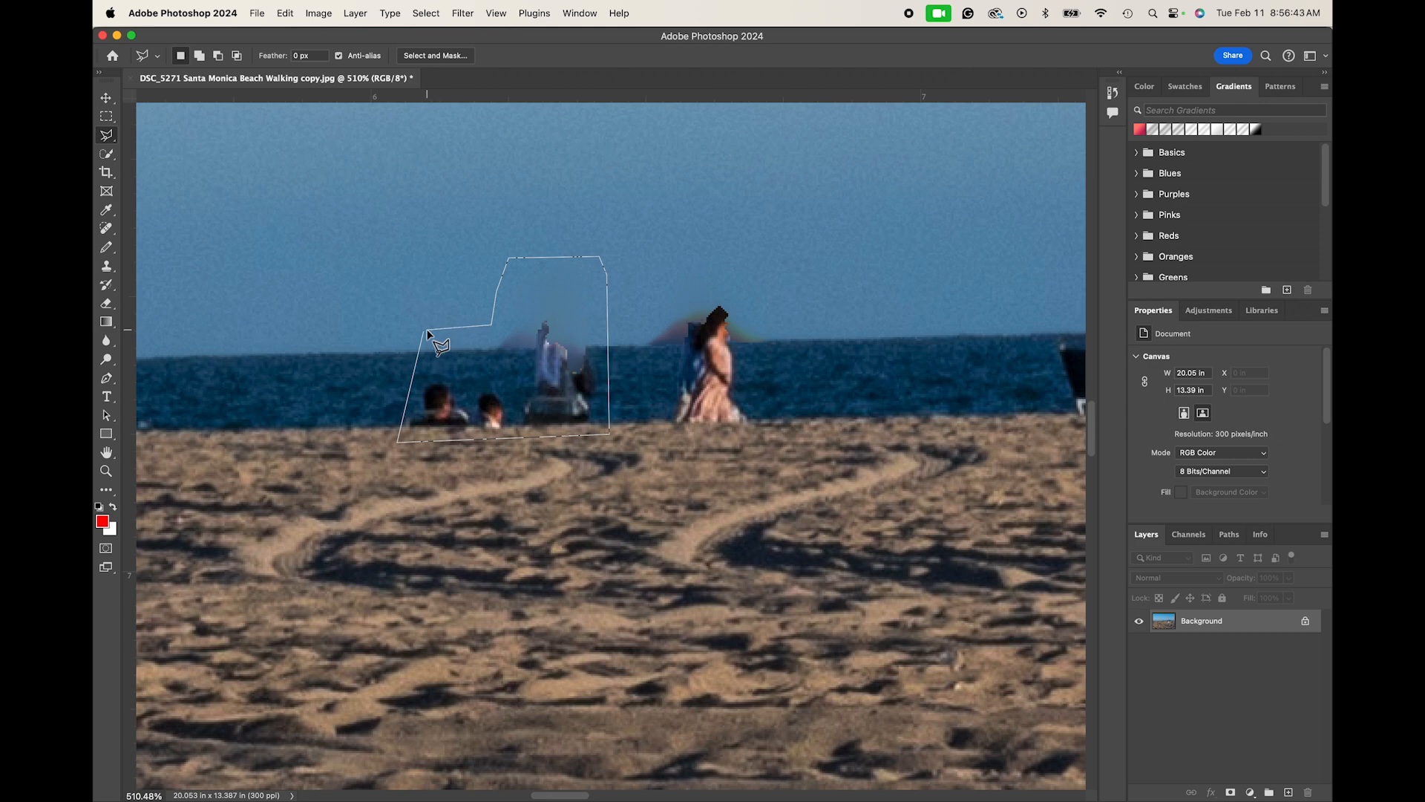
left_click(424, 357)
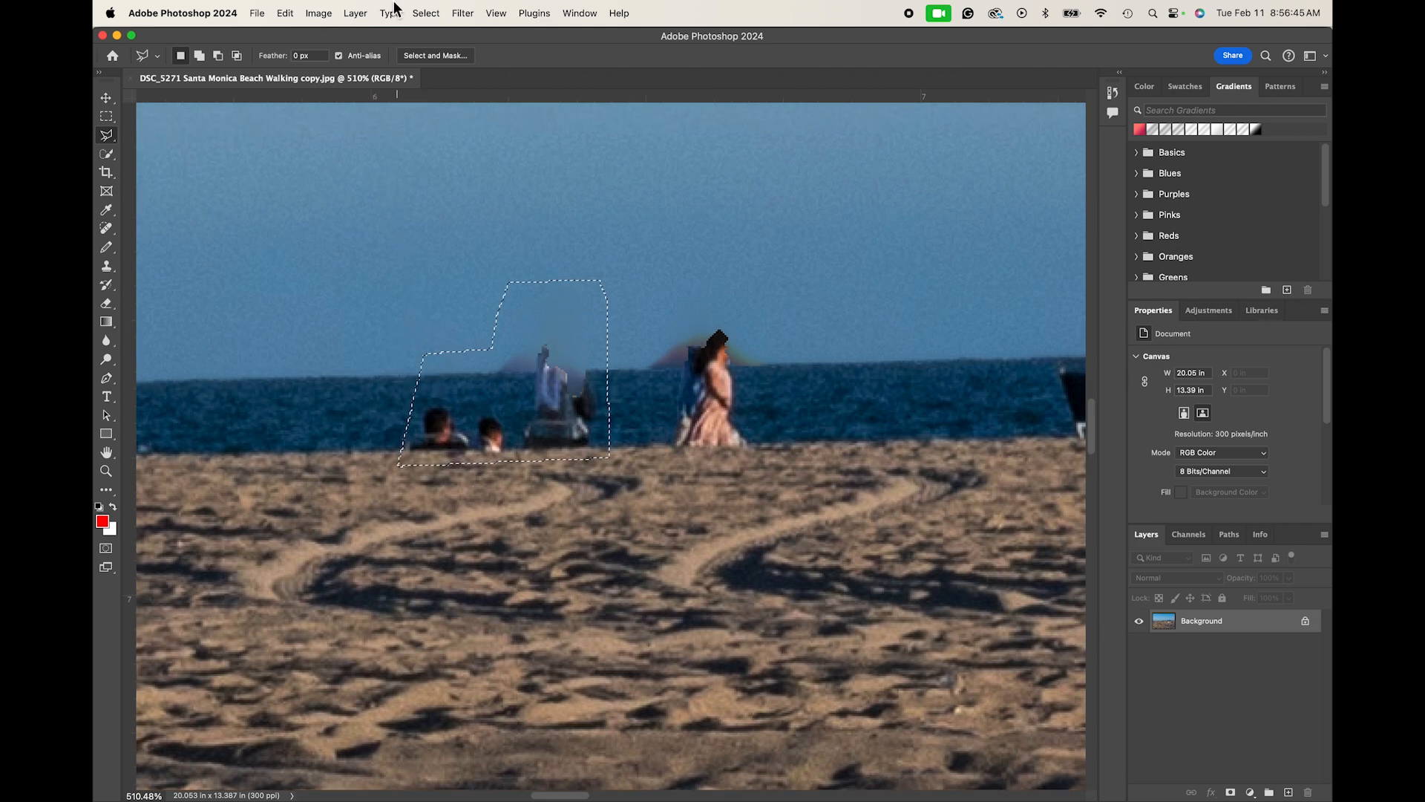
- Replace the outlined group of beachgoers with a Content-Aware fill and clear the selection
left_click(285, 13)
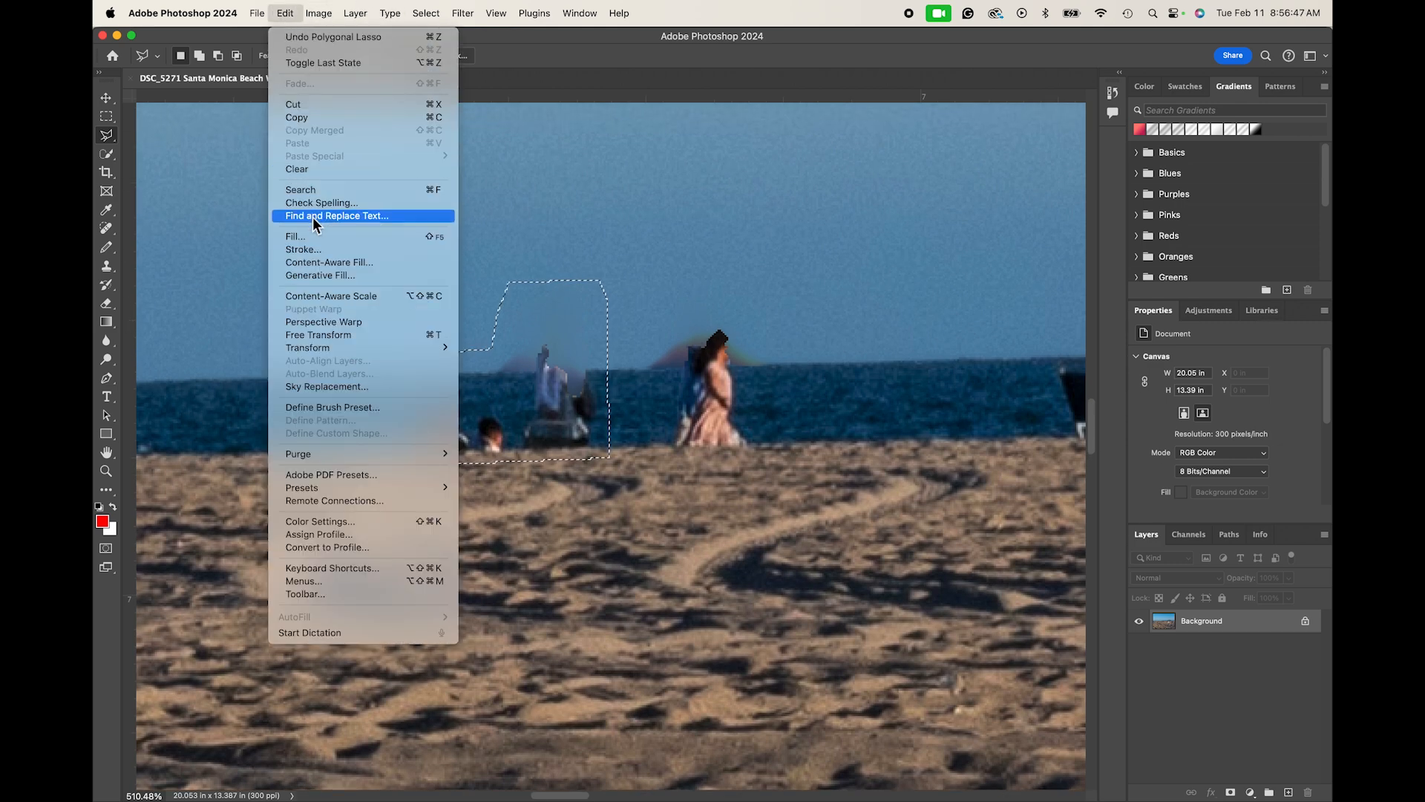
left_click(313, 236)
key("Return")
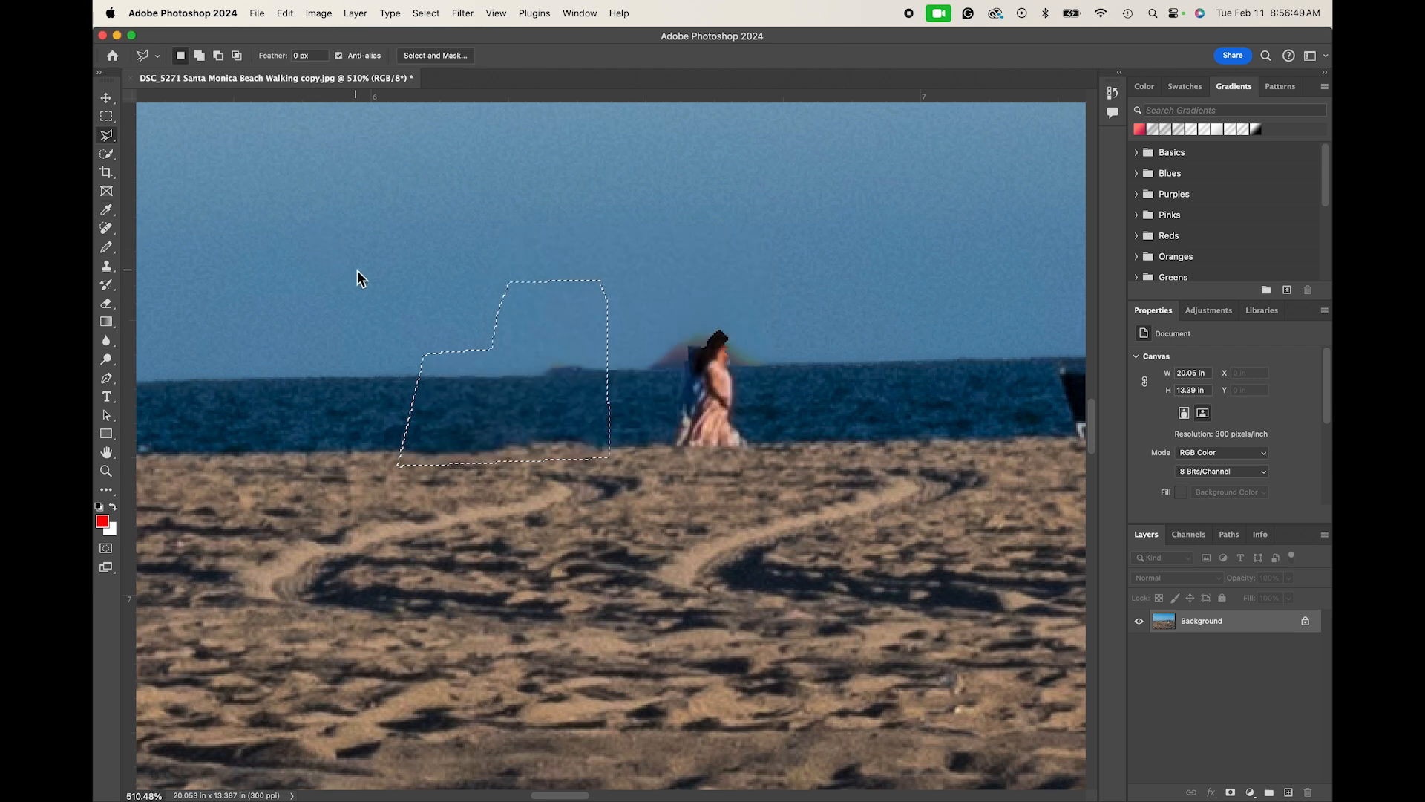
key("super+d")
- Outline the woman in the pink dress and the smeared sky around her, and remove them with a Content-Aware fill
scroll(592, 394, "left", 5)
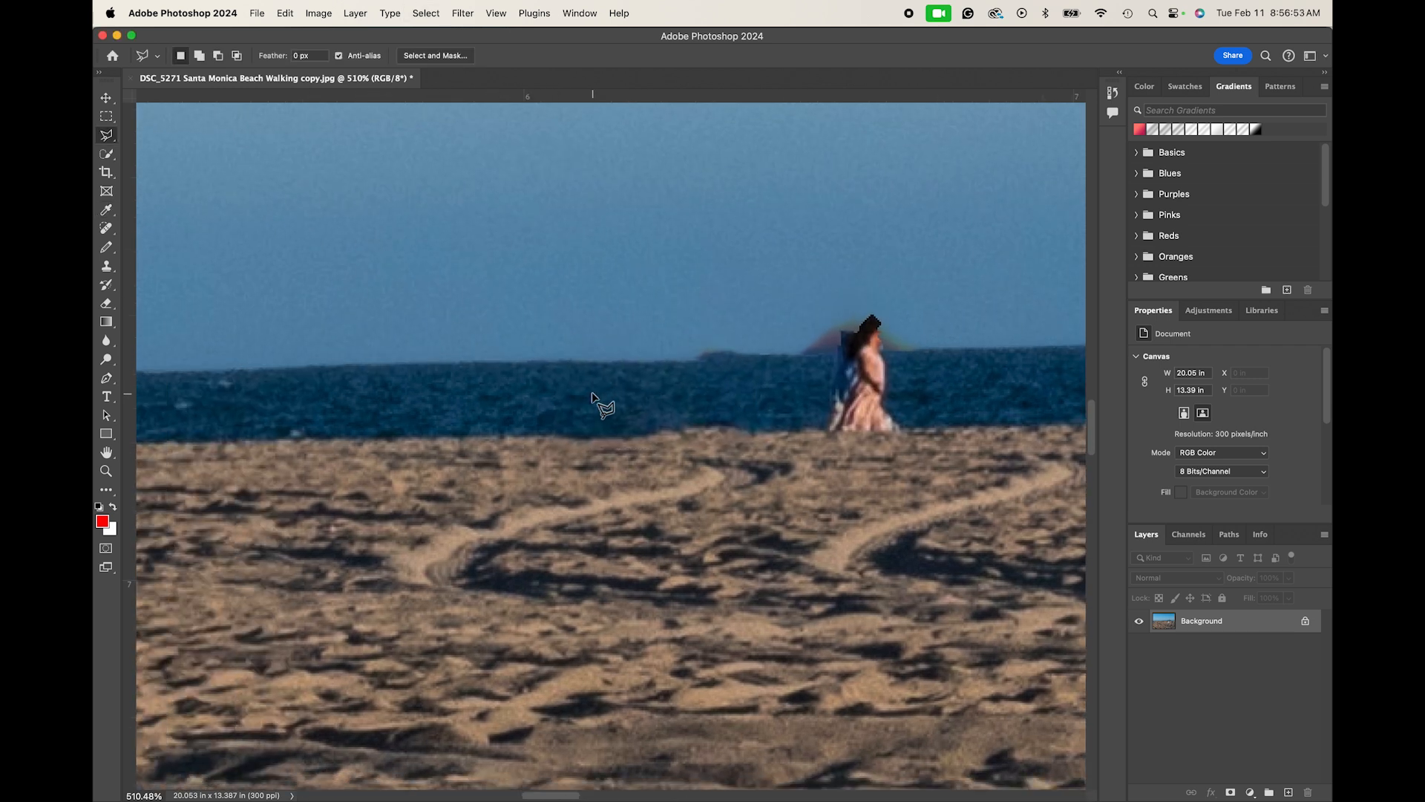
scroll(705, 382, "right", 4)
left_click(674, 343)
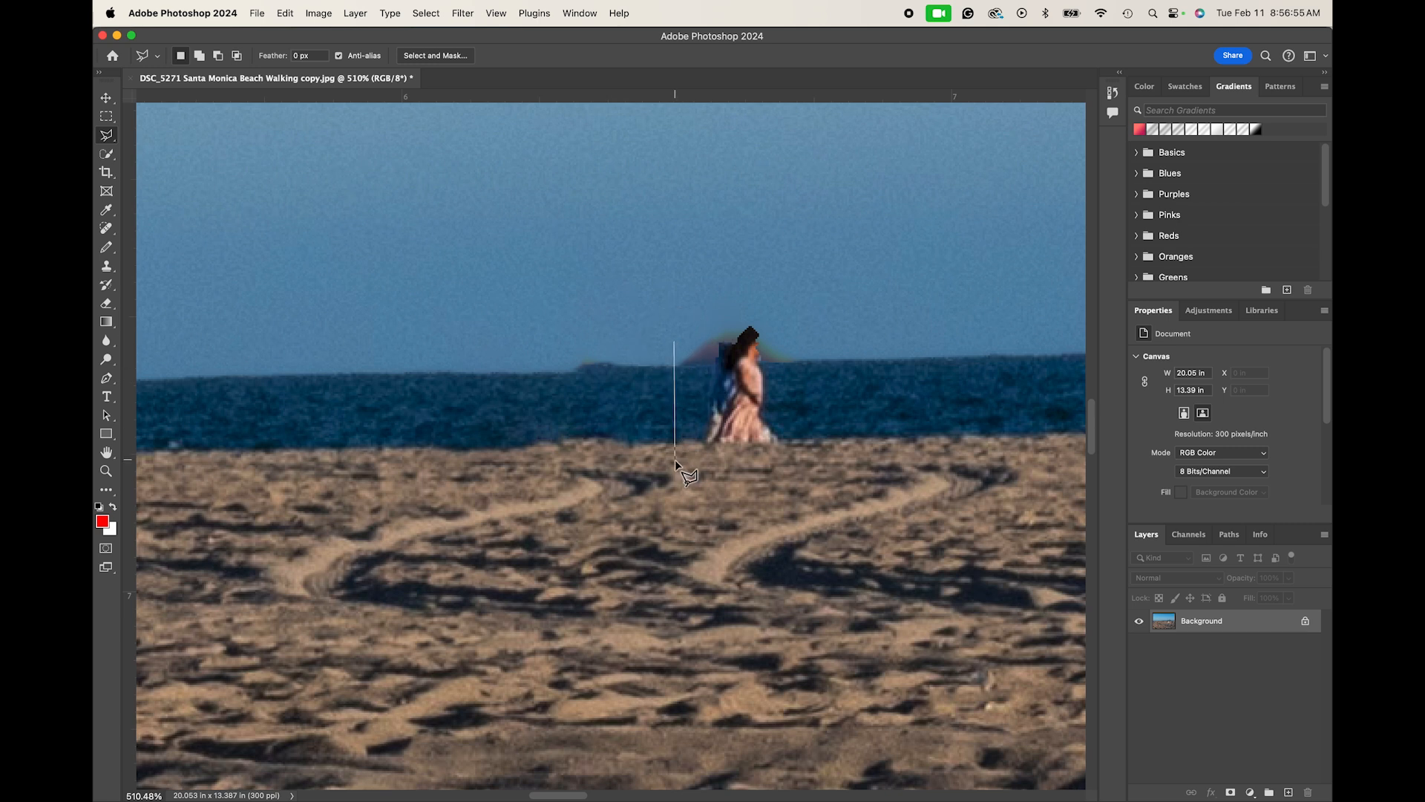
left_click(789, 455)
left_click(285, 13)
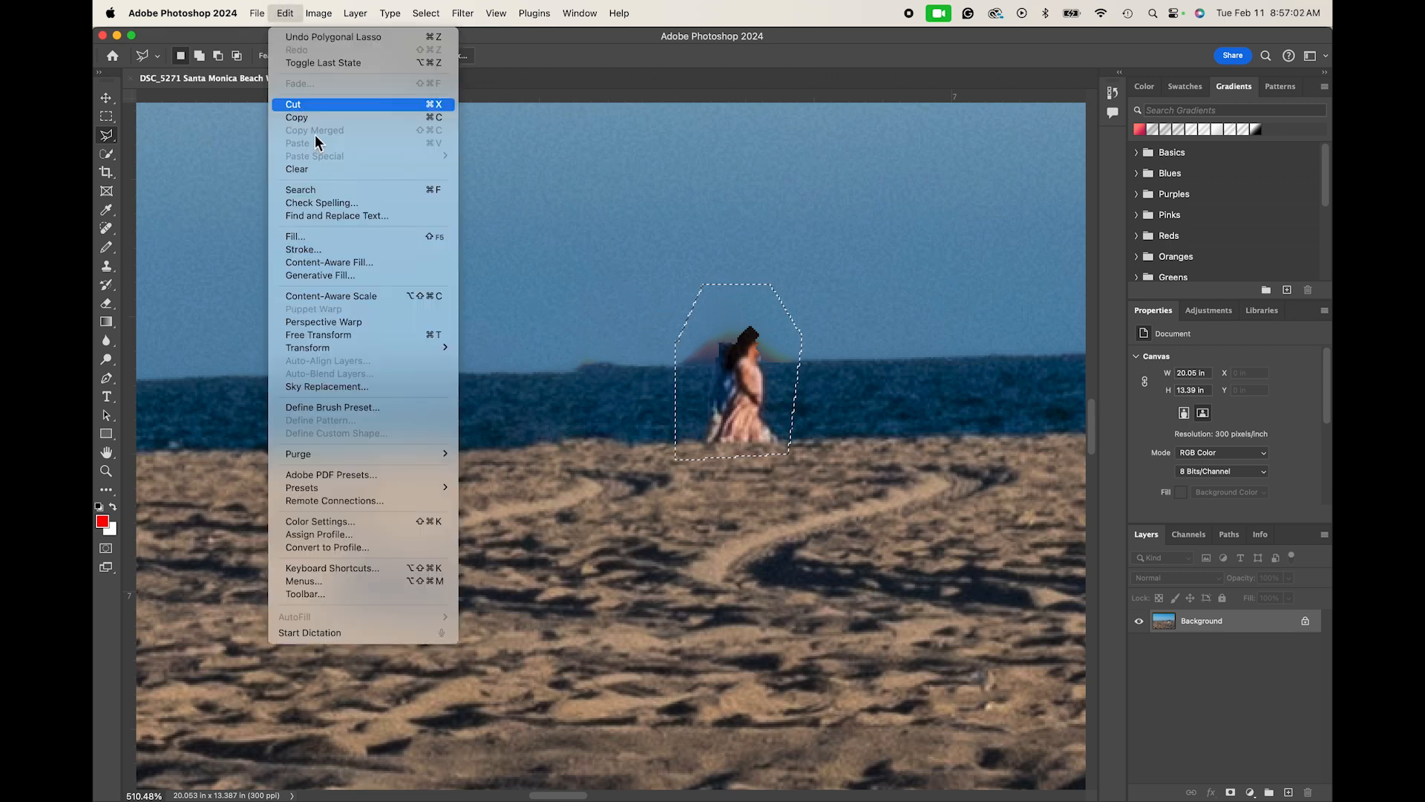
left_click(315, 236)
key("Return")
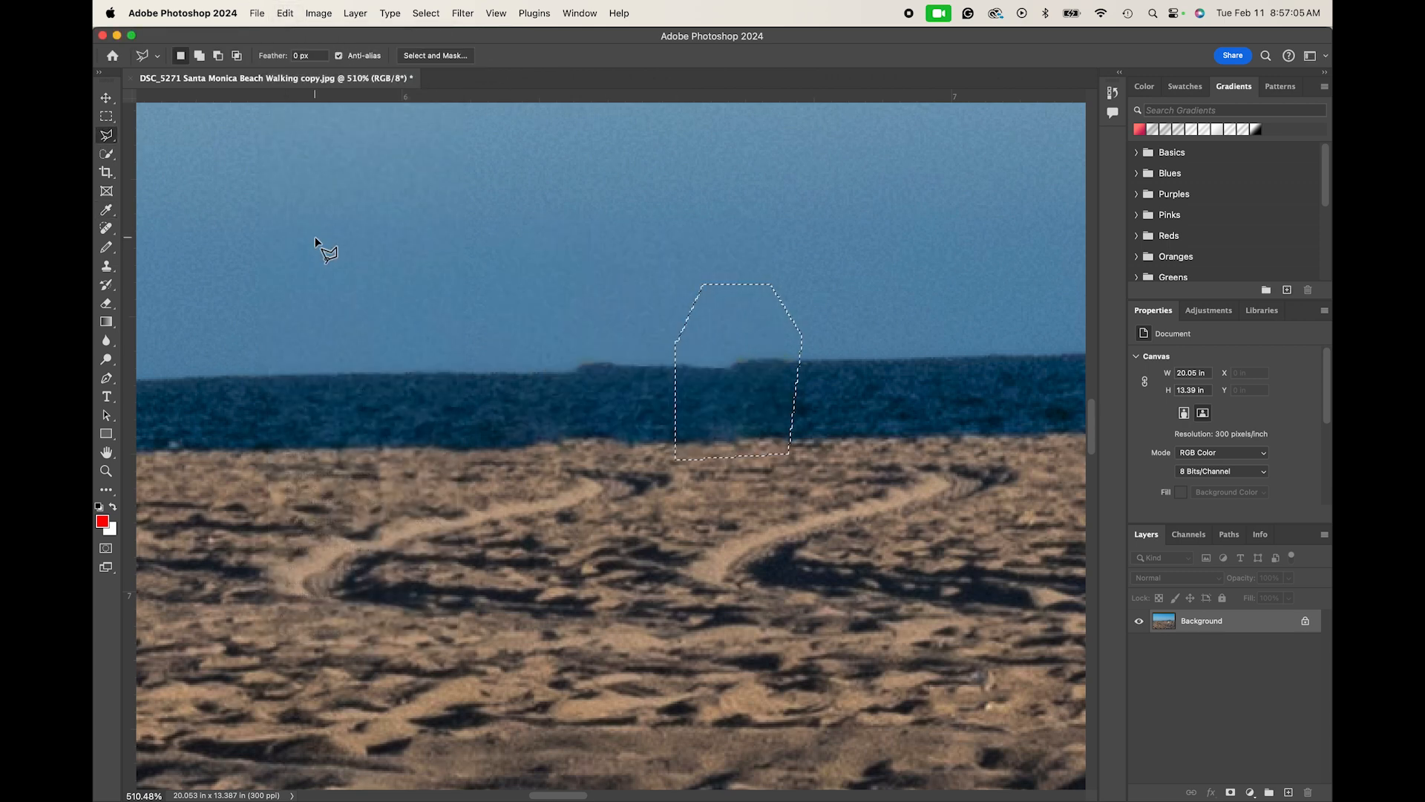
- Clear the selection and even out the two bumps along the sea horizon with the 10 px Clone Stamp
scroll(647, 334, "down", 3)
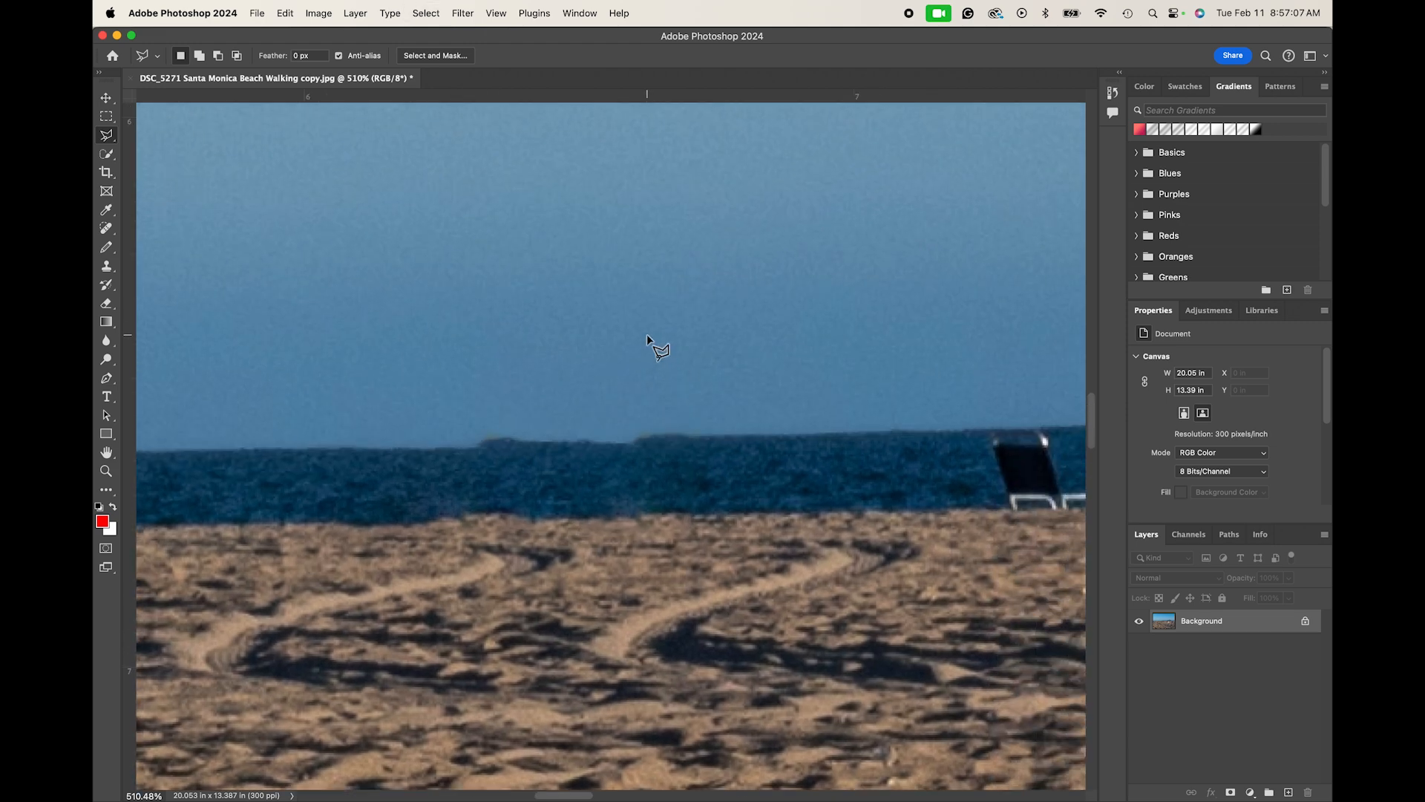
scroll(649, 457, "up", 5)
scroll(648, 456, "down", 3)
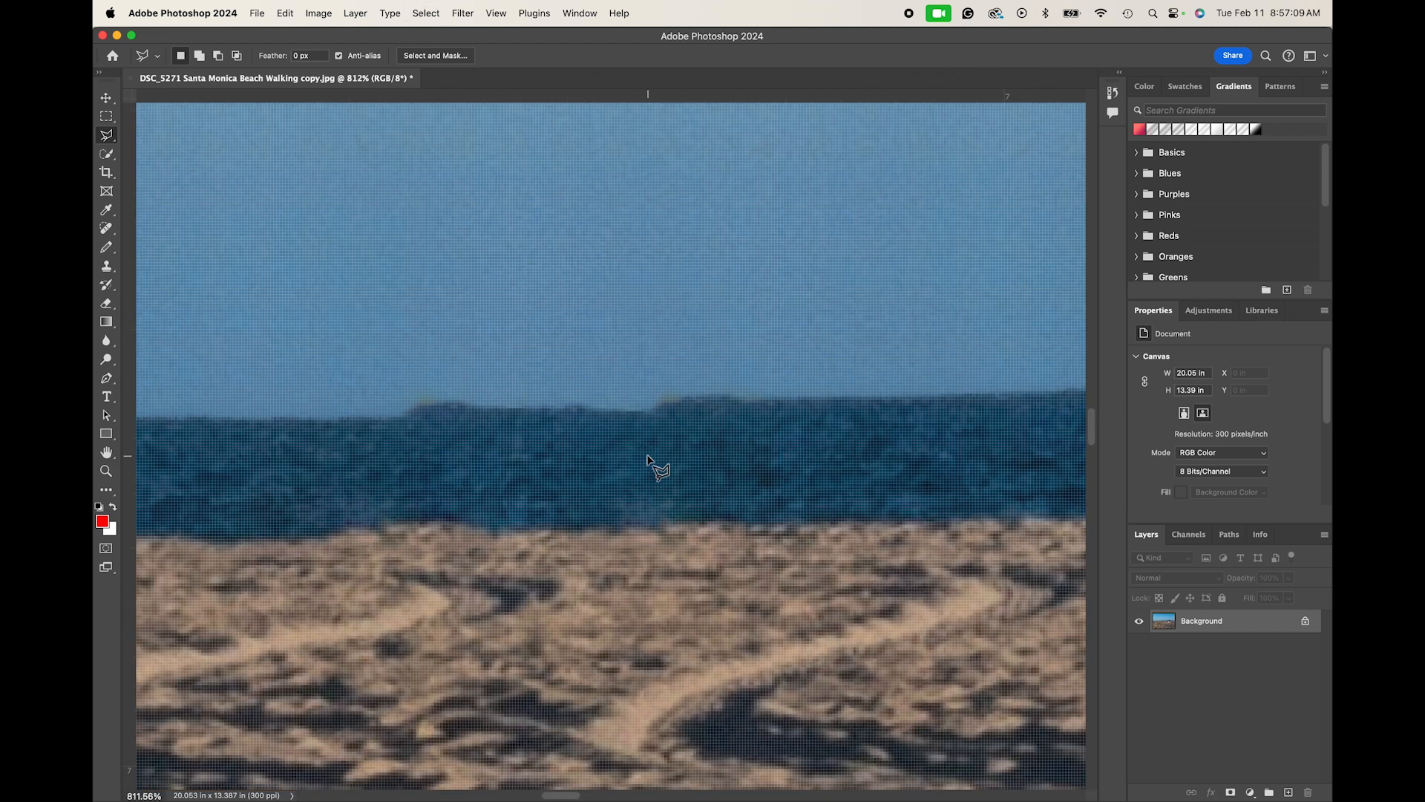
left_click(108, 267)
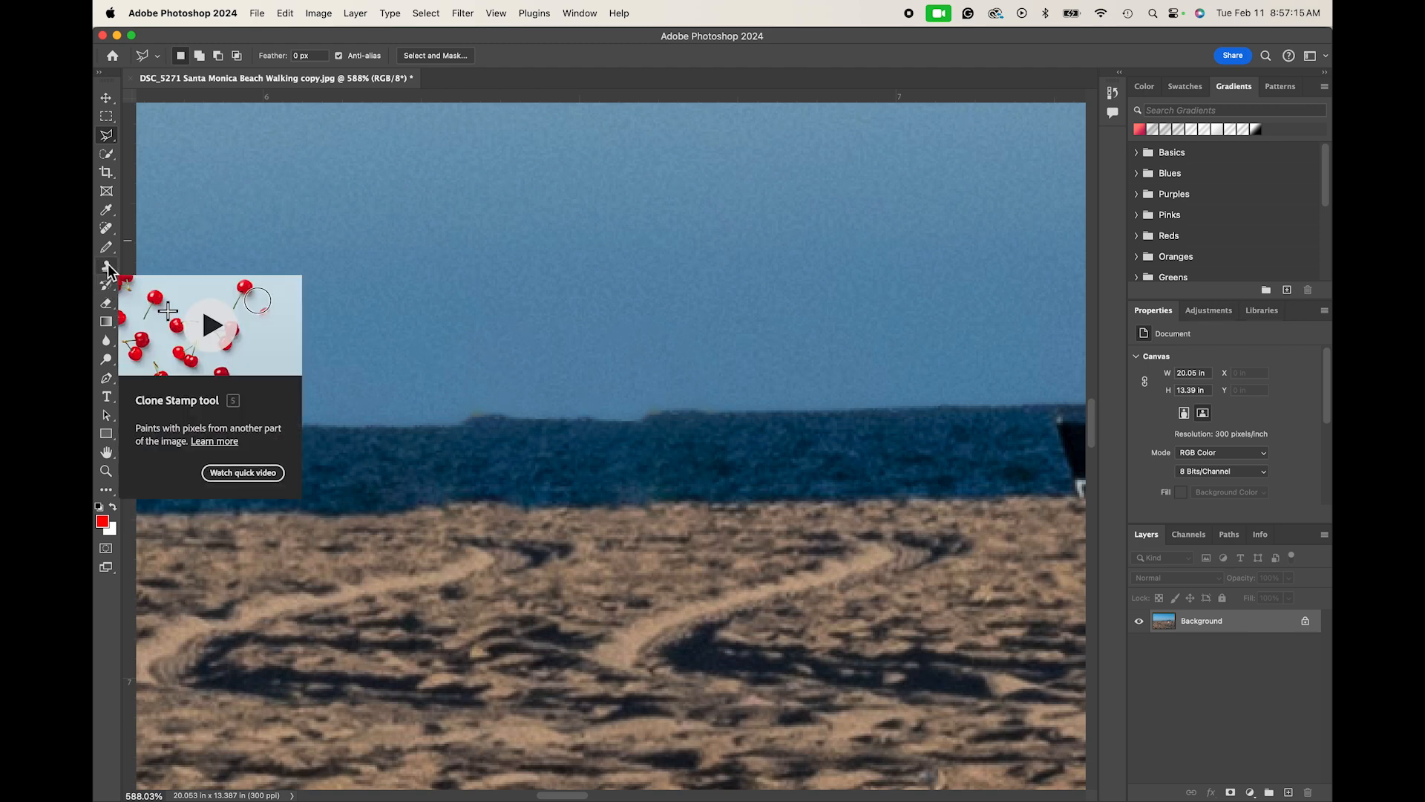
scroll(322, 388, "up", 2)
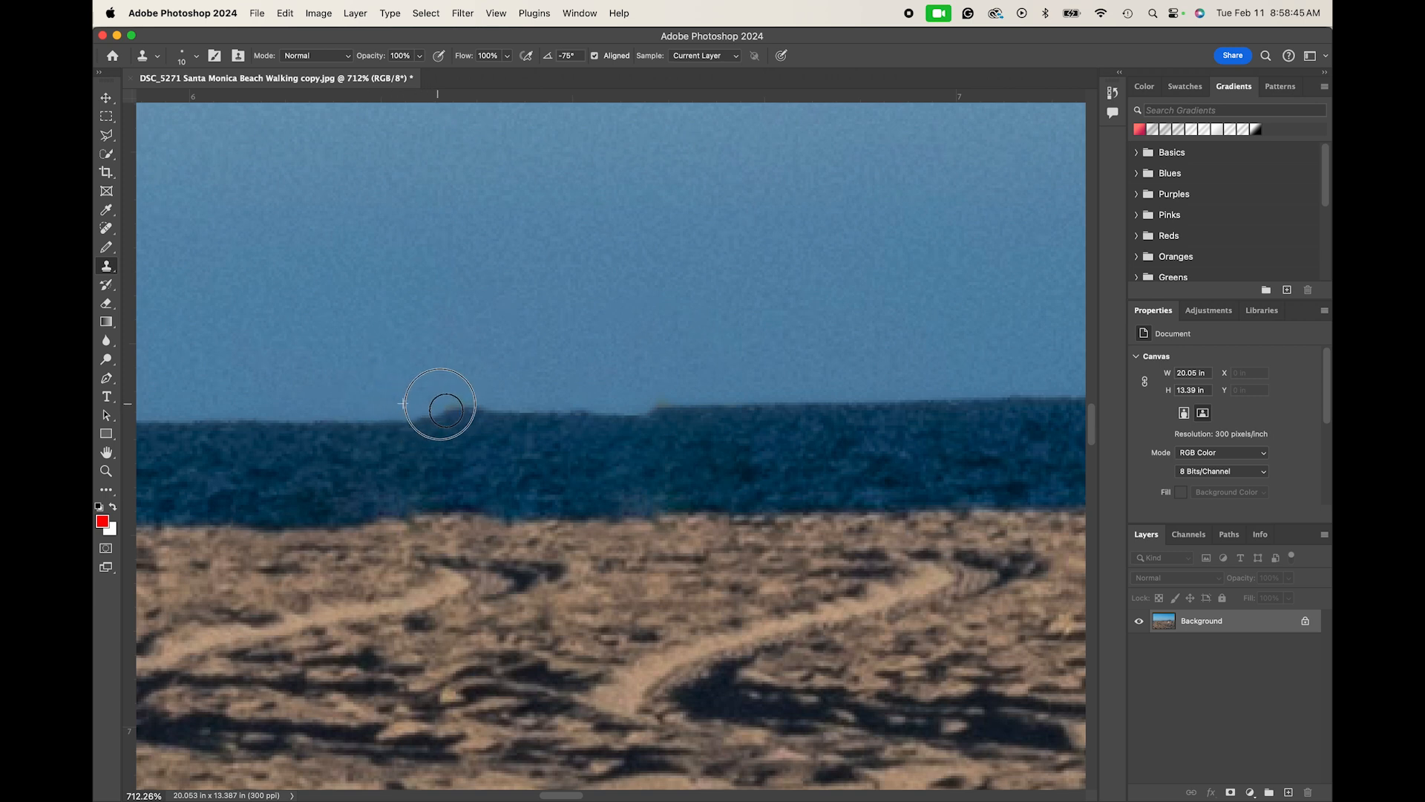
left_click_drag(448, 409, 561, 407)
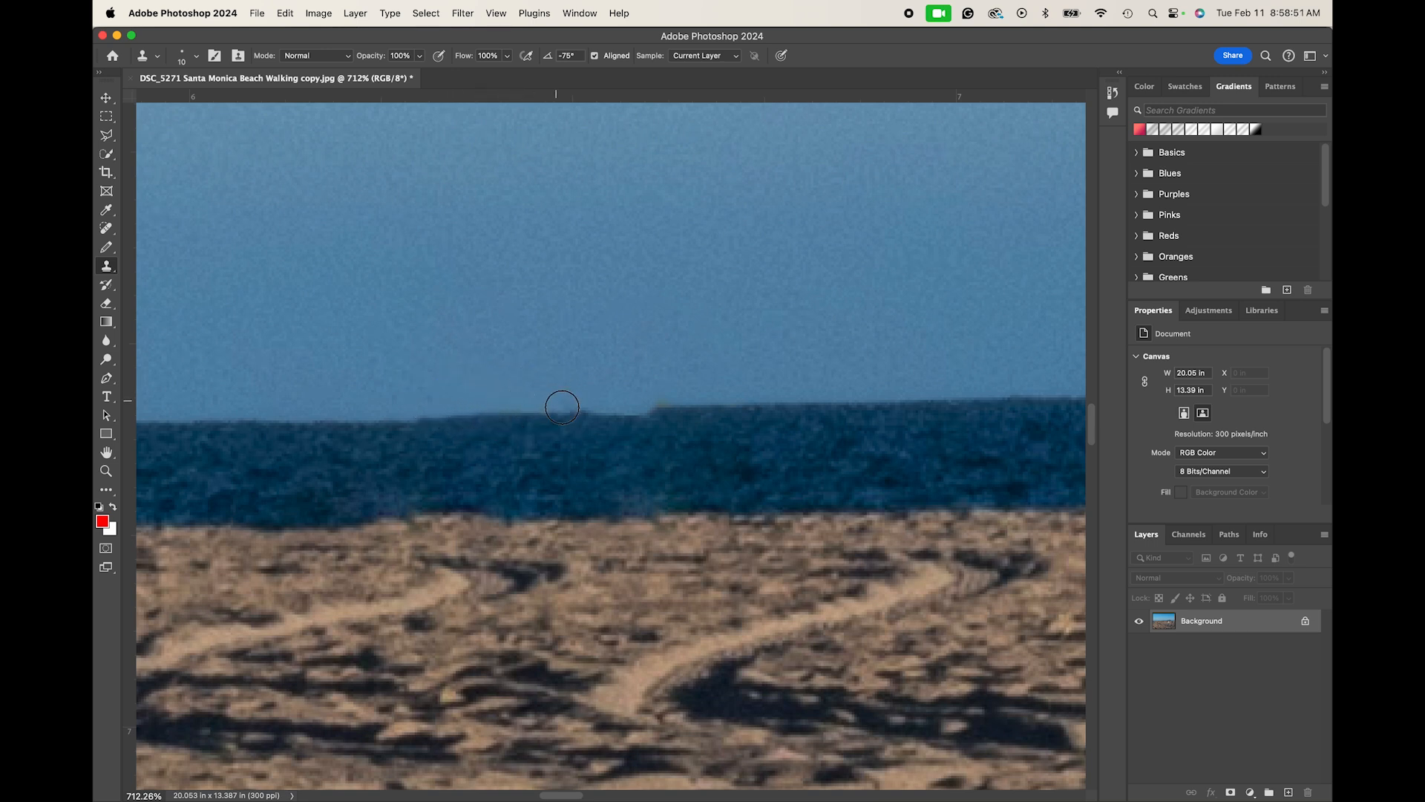
left_click_drag(685, 398, 591, 398)
left_click_drag(666, 434, 563, 430)
mouse_move(387, 436)
left_mouse_down()
mouse_move(376, 426)
mouse_move(426, 437)
left_mouse_up()
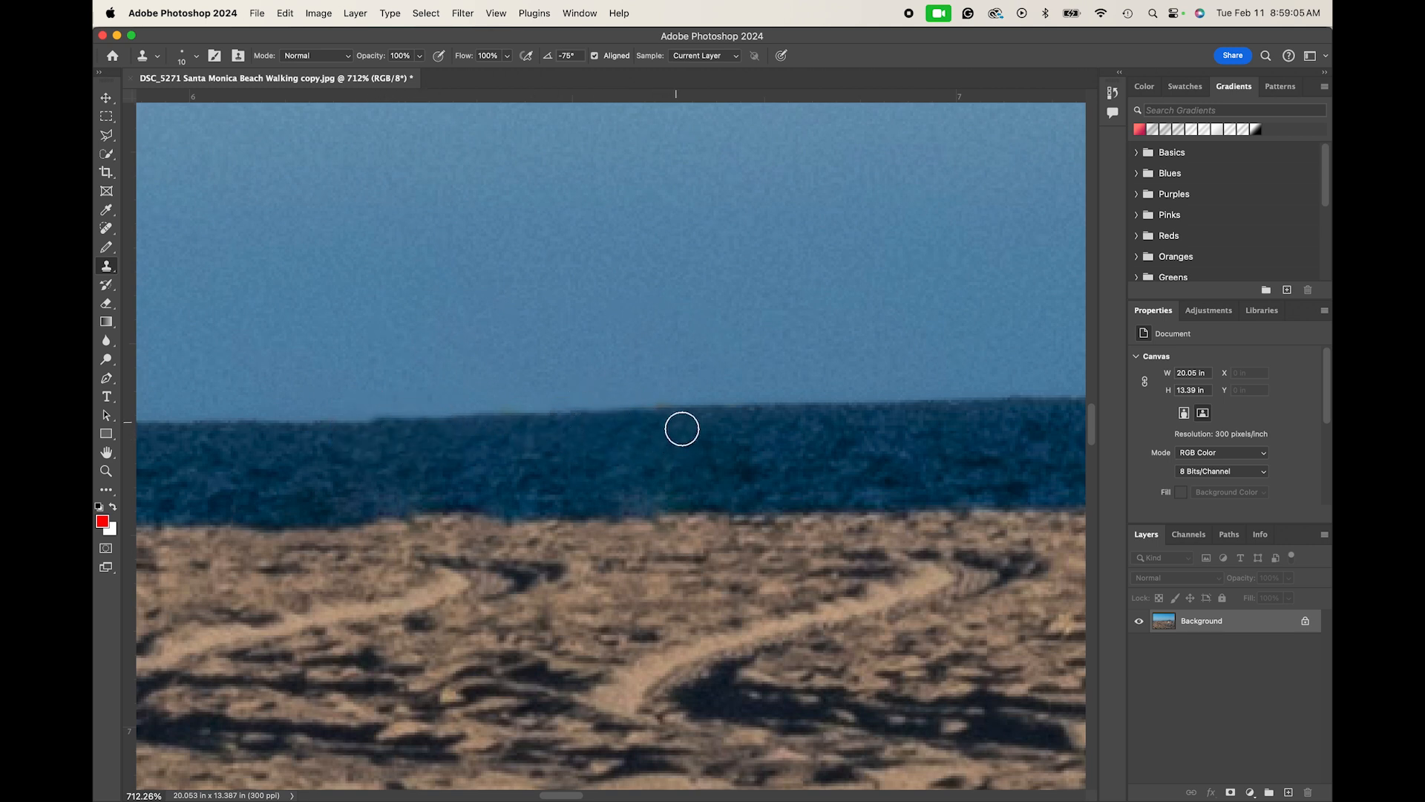
- Clone nearby seawater over the dark-clothed person seated at the shoreline, using the 10 px Clone Stamp brush
scroll(580, 457, "down", 10)
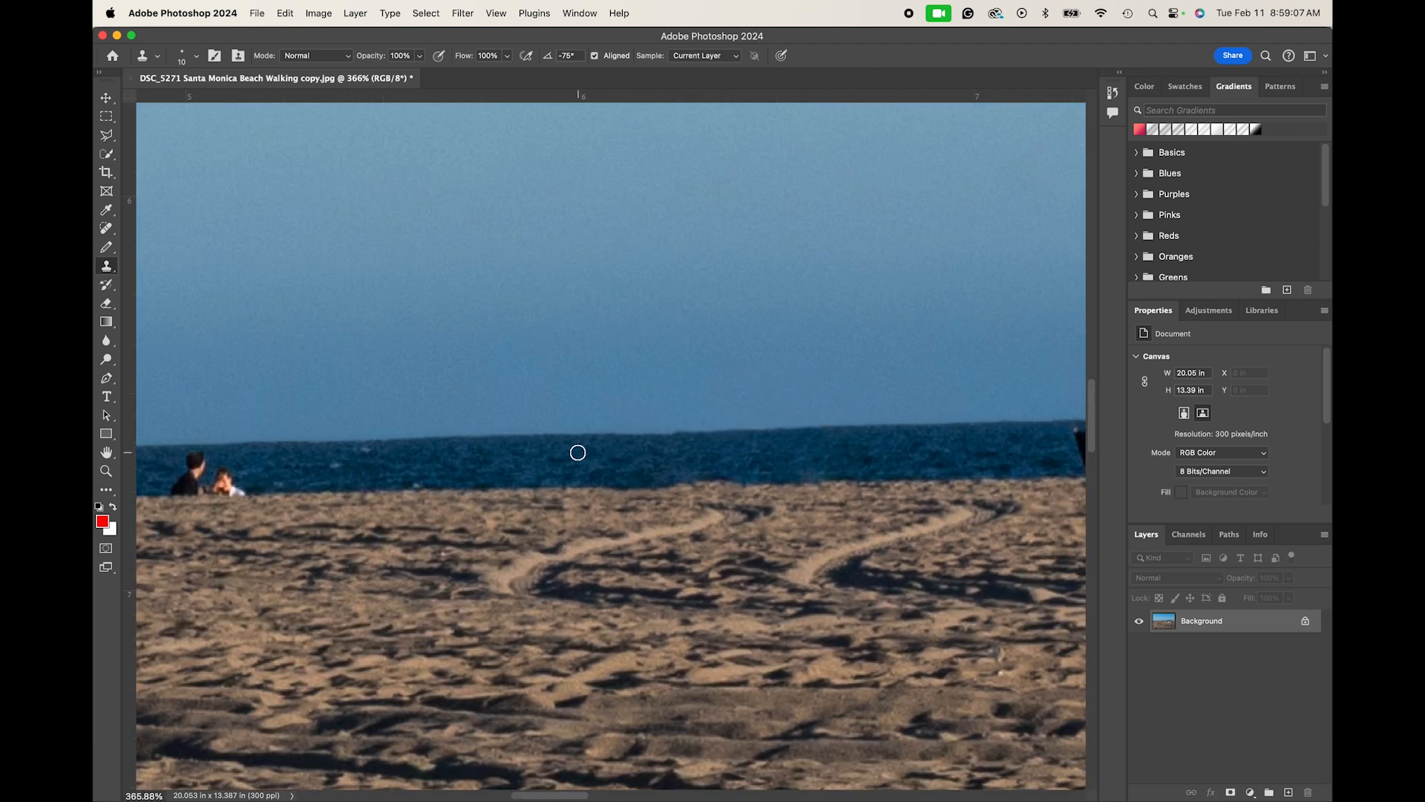
scroll(572, 468, "left", 8)
scroll(571, 475, "up", 5)
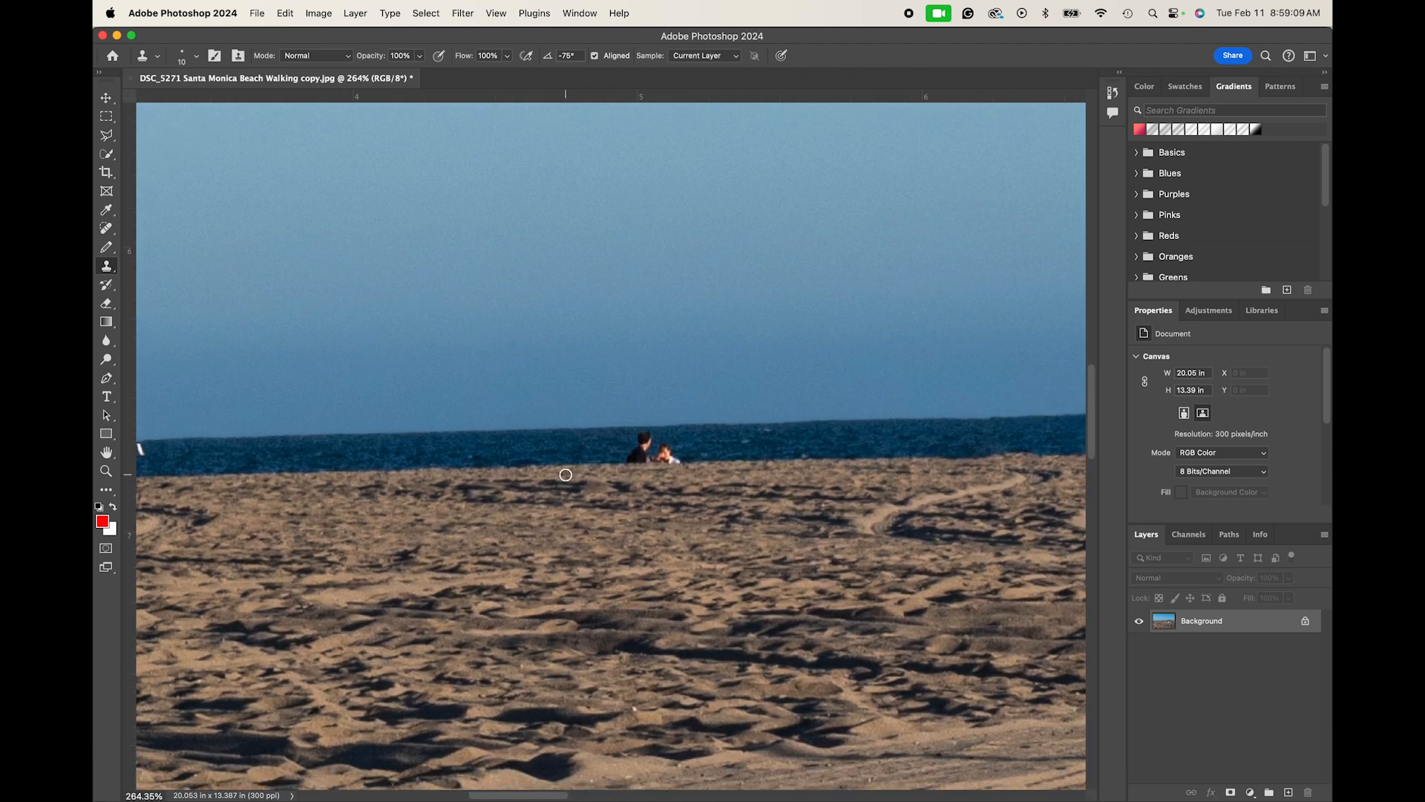
scroll(578, 479, "right", 4)
scroll(549, 460, "up", 6)
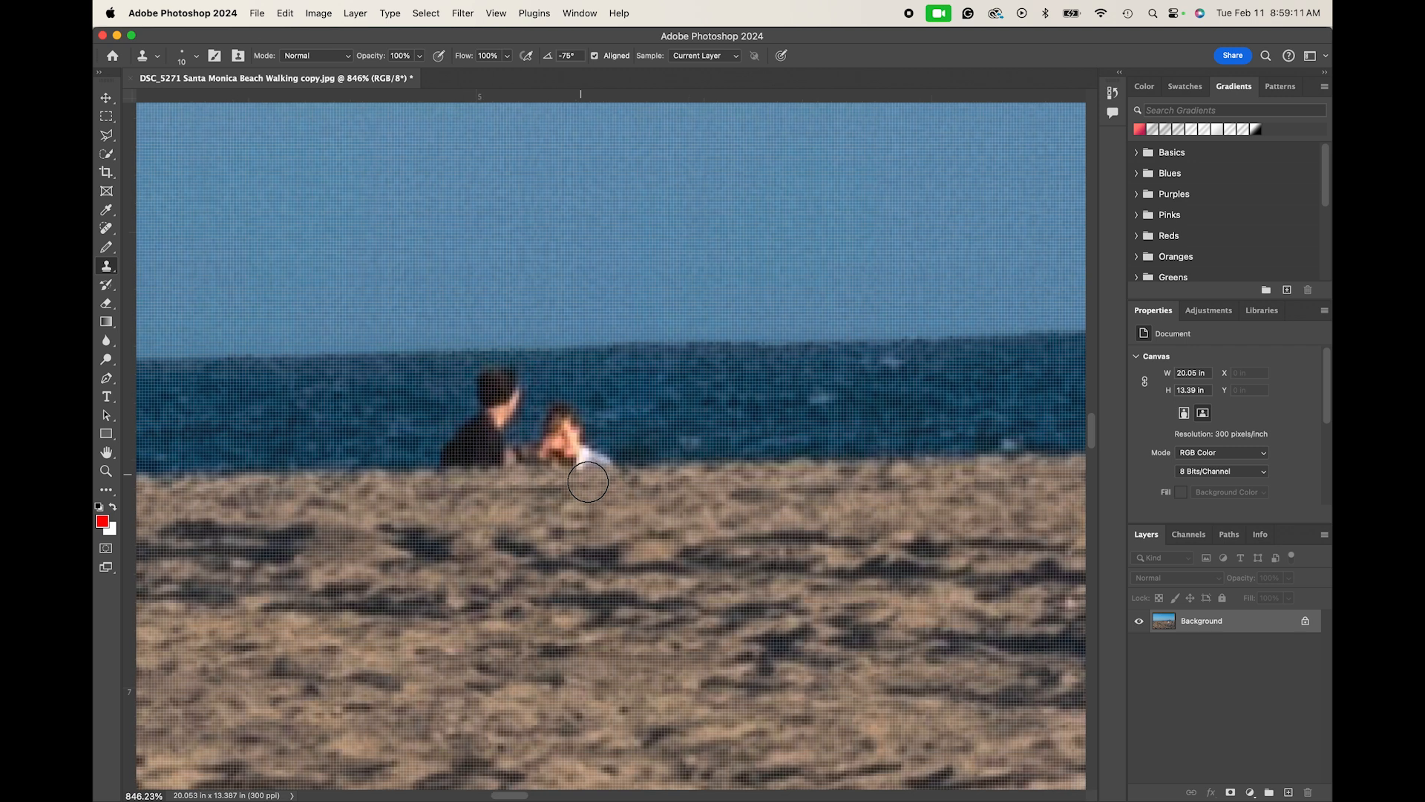
scroll(476, 421, "down", 1)
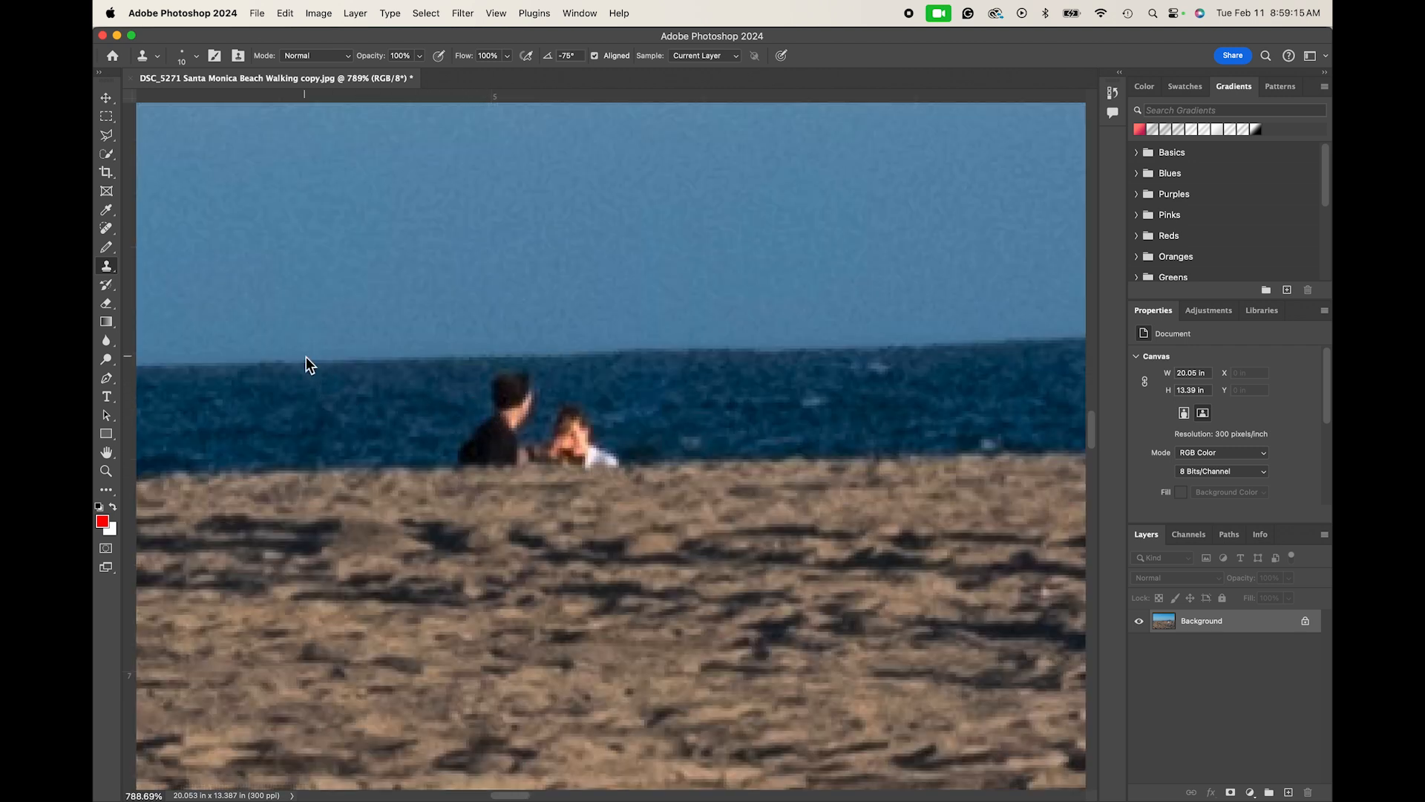
left_click(108, 268)
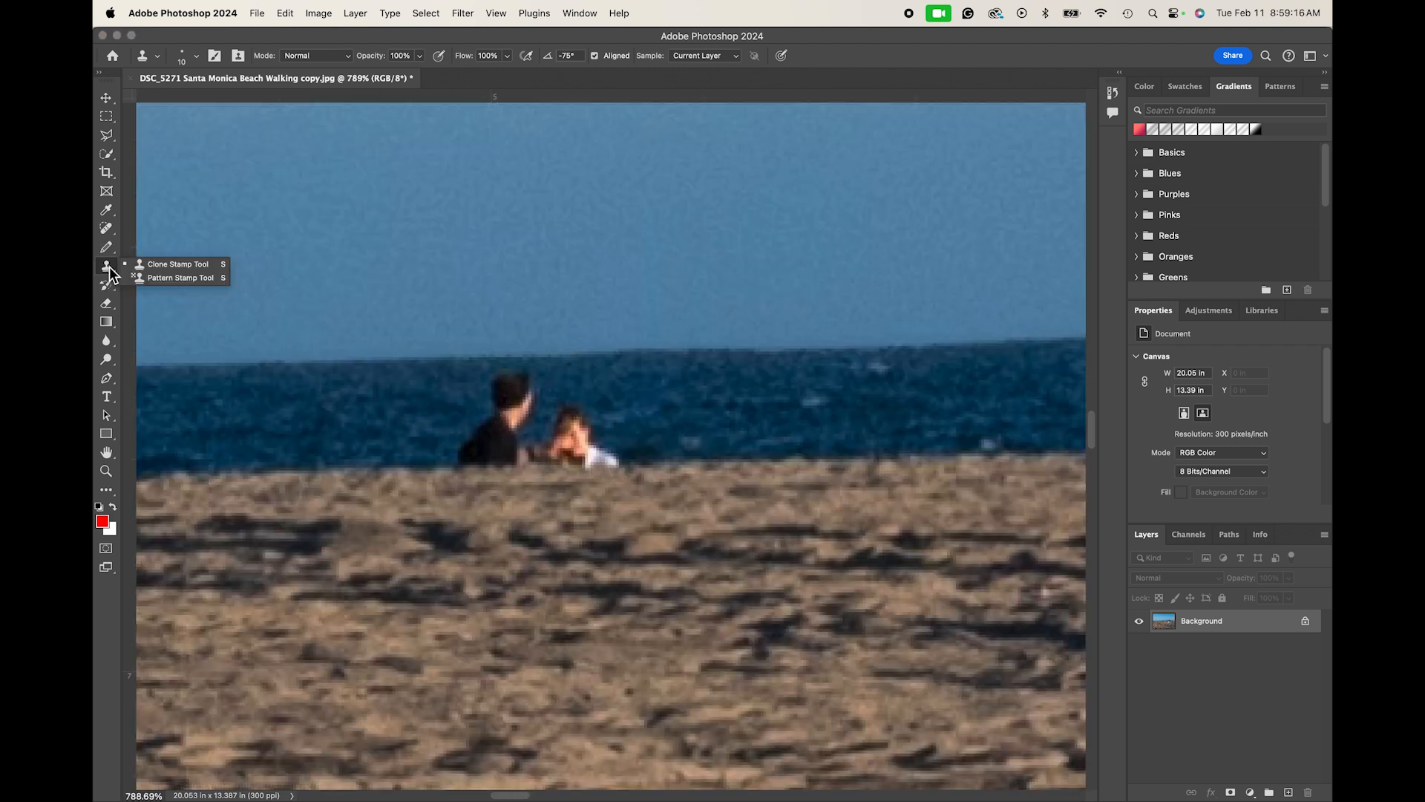
left_click(362, 414, "alt")
left_click(335, 413, "alt")
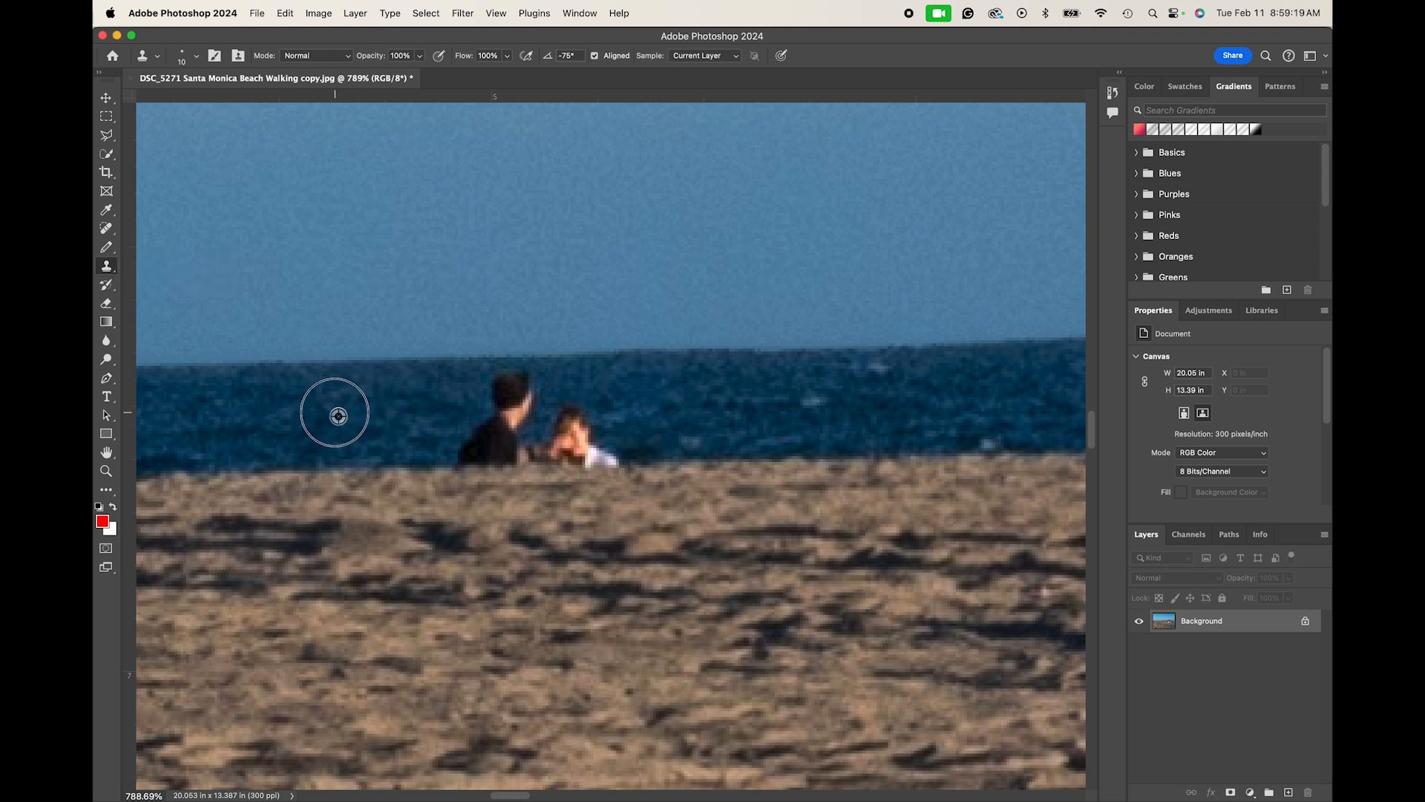
mouse_move(492, 391)
left_mouse_down()
mouse_move(513, 385)
mouse_move(522, 404)
mouse_move(521, 391)
mouse_move(513, 422)
mouse_move(480, 408)
mouse_move(490, 417)
mouse_move(422, 420)
mouse_move(478, 445)
mouse_move(510, 442)
left_mouse_up()
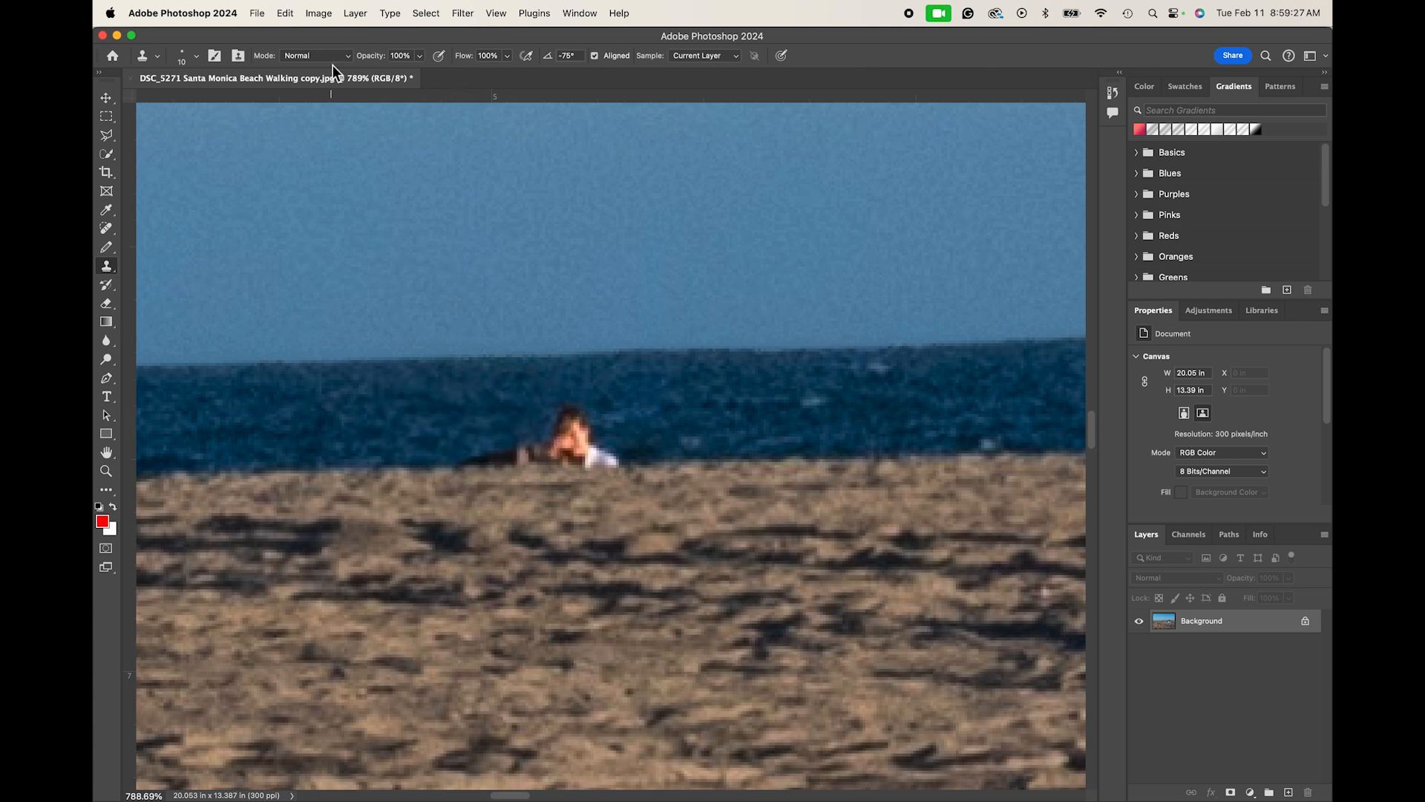
left_click(183, 59)
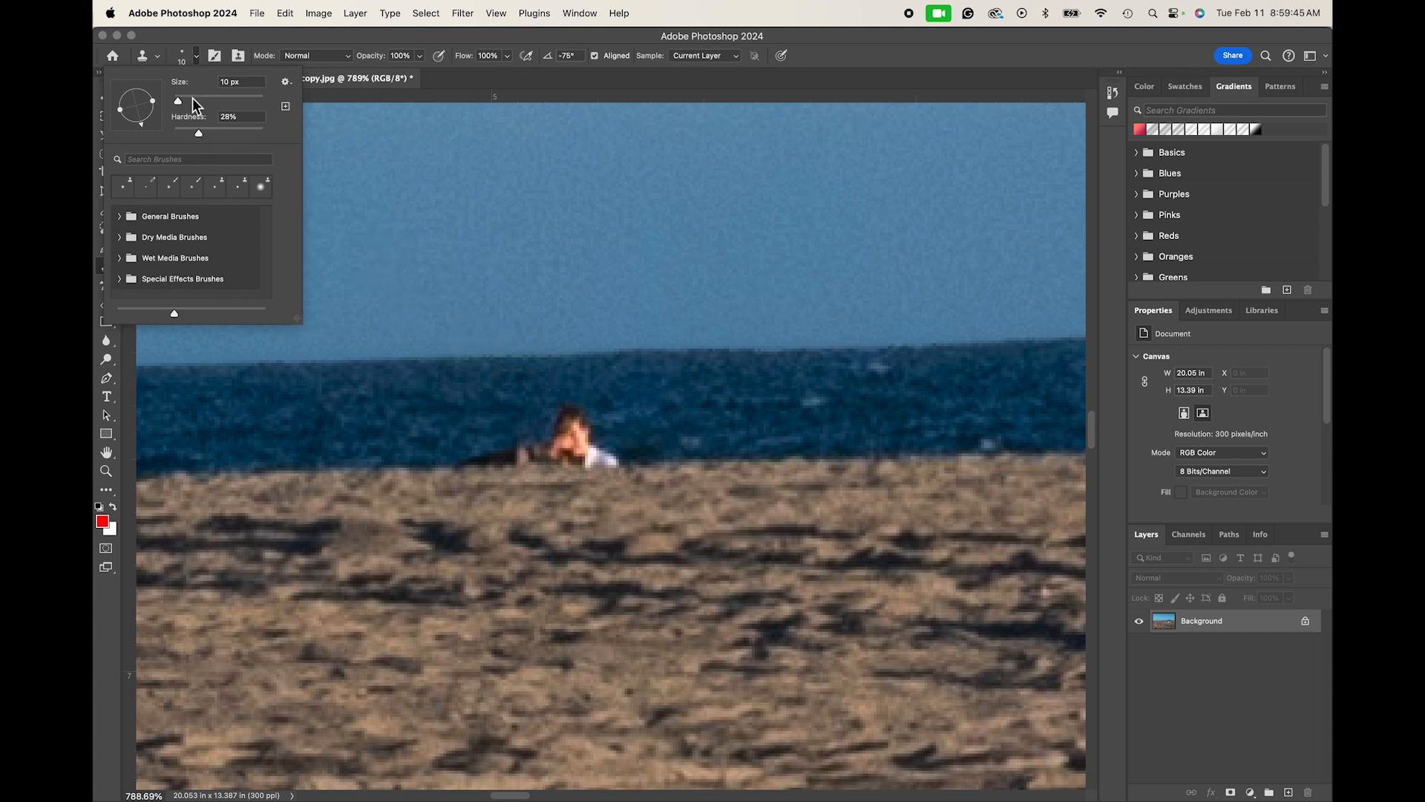
left_click(455, 422)
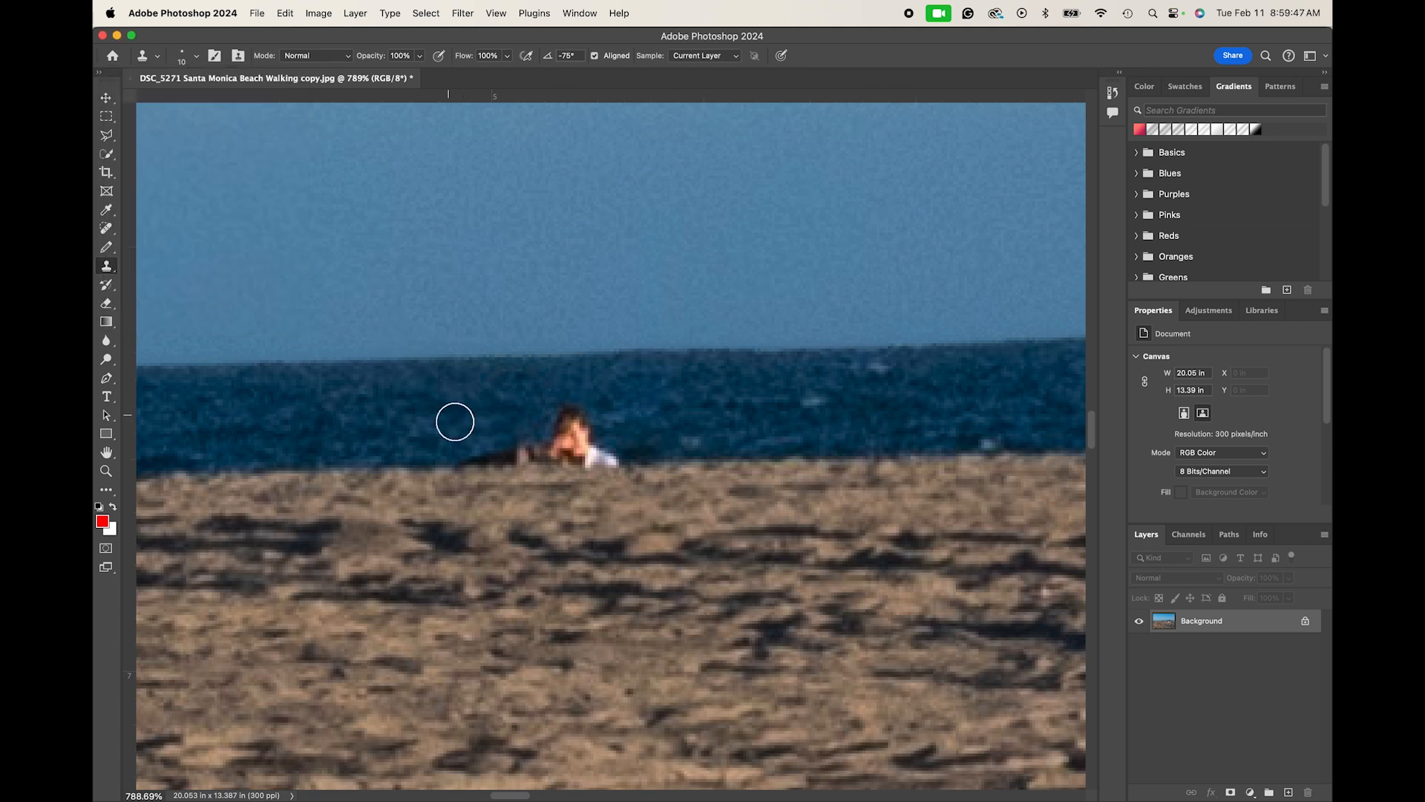
mouse_move(477, 449)
left_mouse_down()
mouse_move(464, 445)
mouse_move(509, 436)
mouse_move(483, 448)
left_mouse_up()
- Clone seawater over the child seated at the shoreline and sand over the white remnant at the water's edge
left_click(719, 420, "alt")
mouse_move(682, 439)
left_mouse_down()
mouse_move(584, 456)
mouse_move(619, 419)
mouse_move(592, 416)
mouse_move(608, 412)
mouse_move(590, 438)
mouse_move(661, 433)
mouse_move(593, 456)
mouse_move(545, 432)
mouse_move(457, 427)
mouse_move(565, 449)
left_mouse_up()
left_click(682, 426, "alt")
left_click(667, 438, "alt")
left_click(457, 426, "alt")
left_click(564, 442)
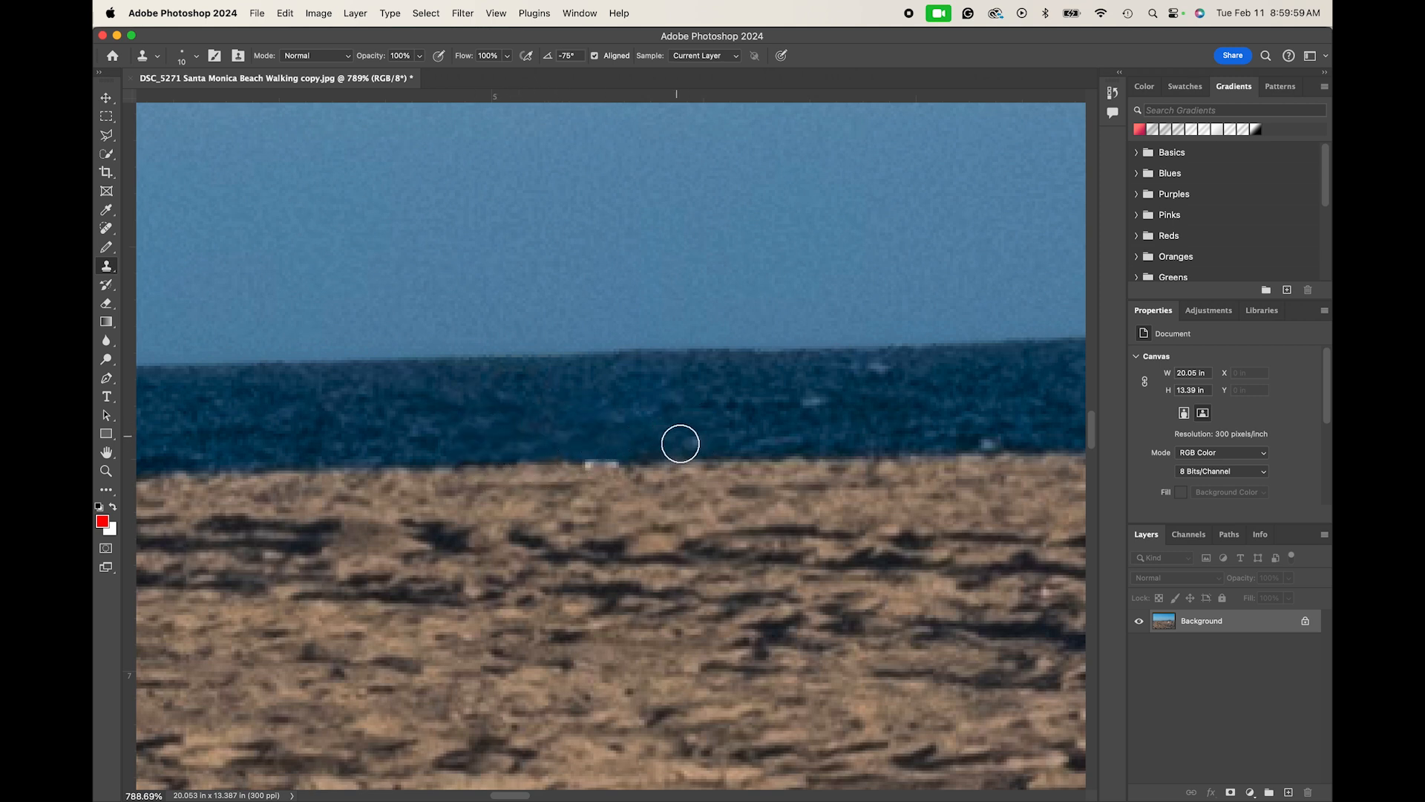
left_click(621, 476, "alt")
left_click_drag(622, 468, 592, 469)
- Inspect the shoreline for remaining distractions, from the tan bins and white markers to the empty beach chairs
scroll(619, 505, "down", 10)
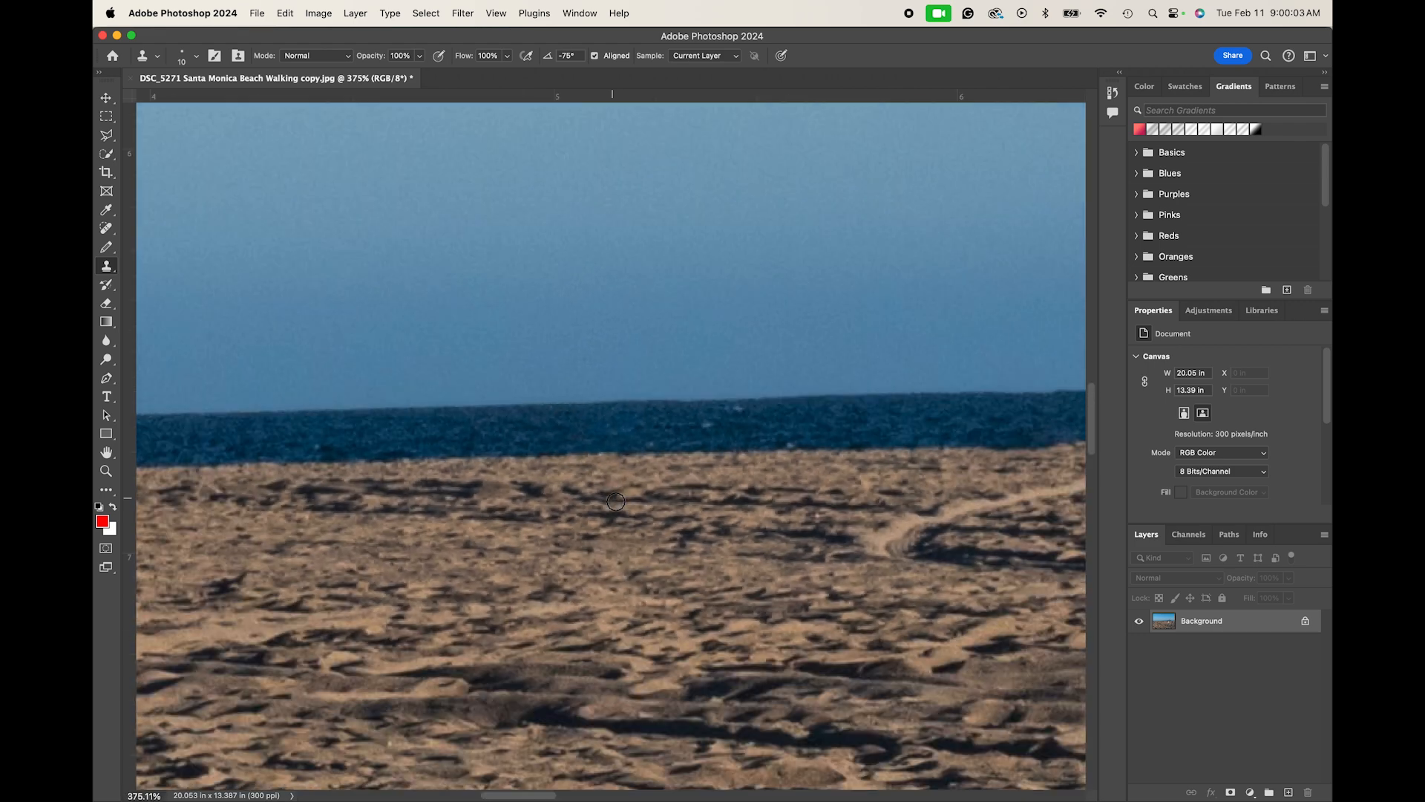
scroll(611, 498, "down", 2)
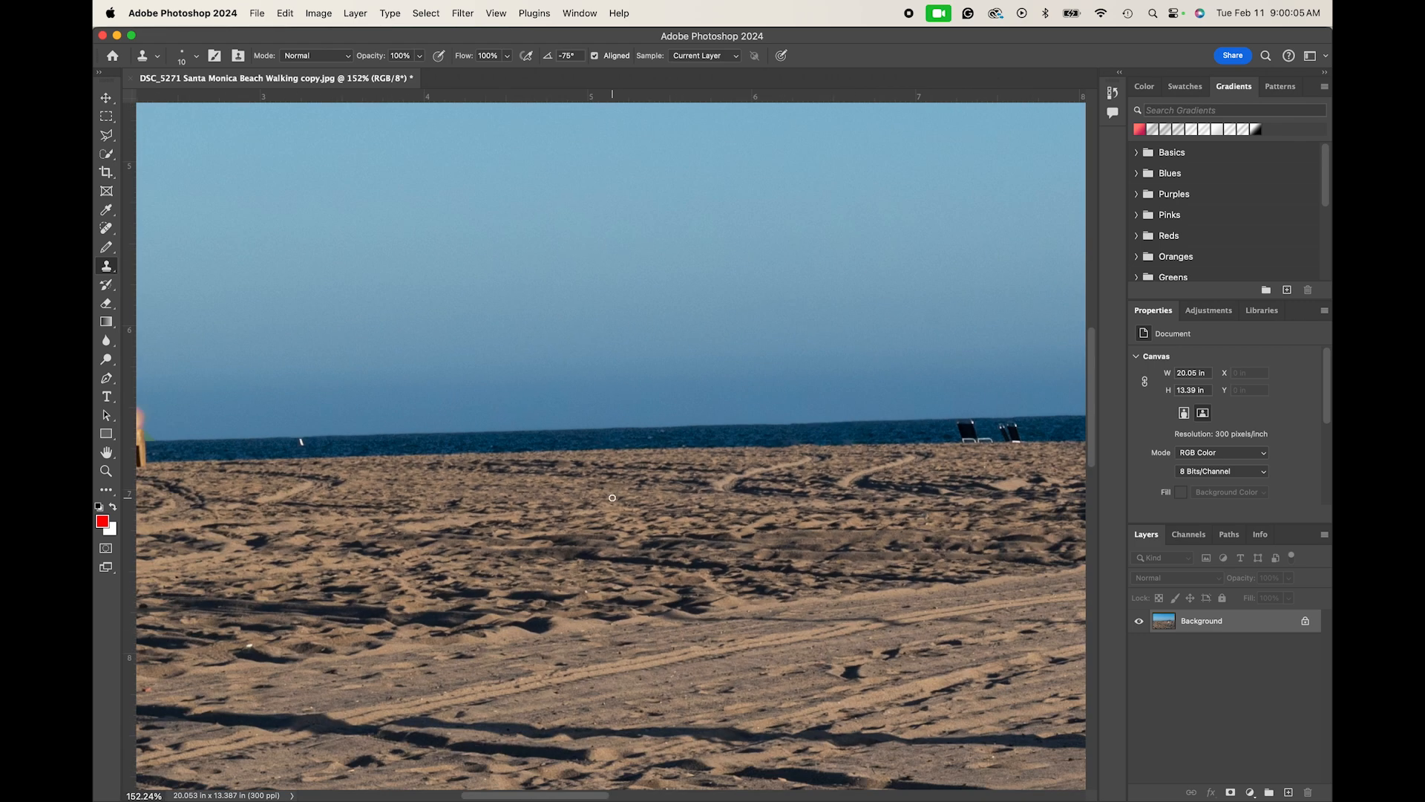
scroll(594, 501, "up", 6)
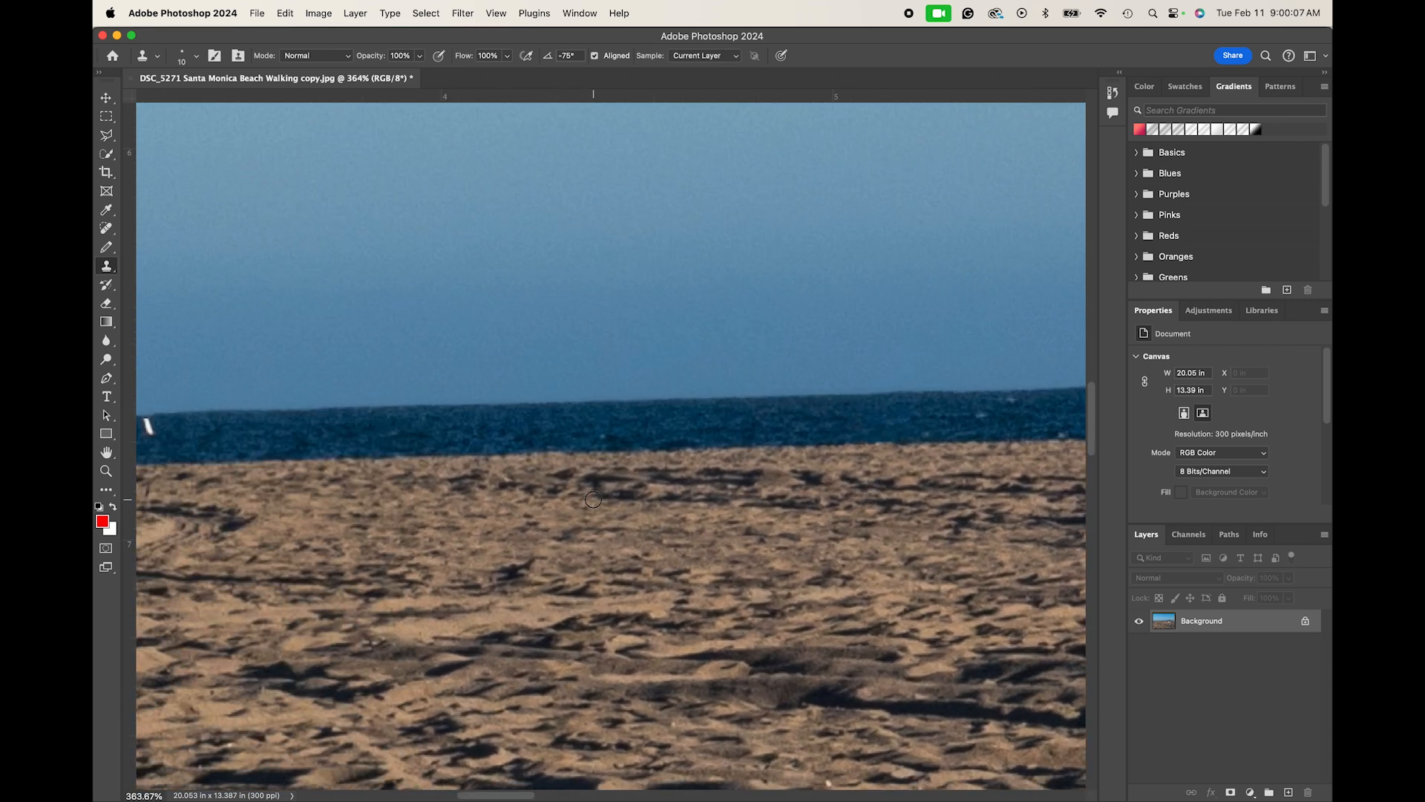
scroll(438, 428, "left", 10)
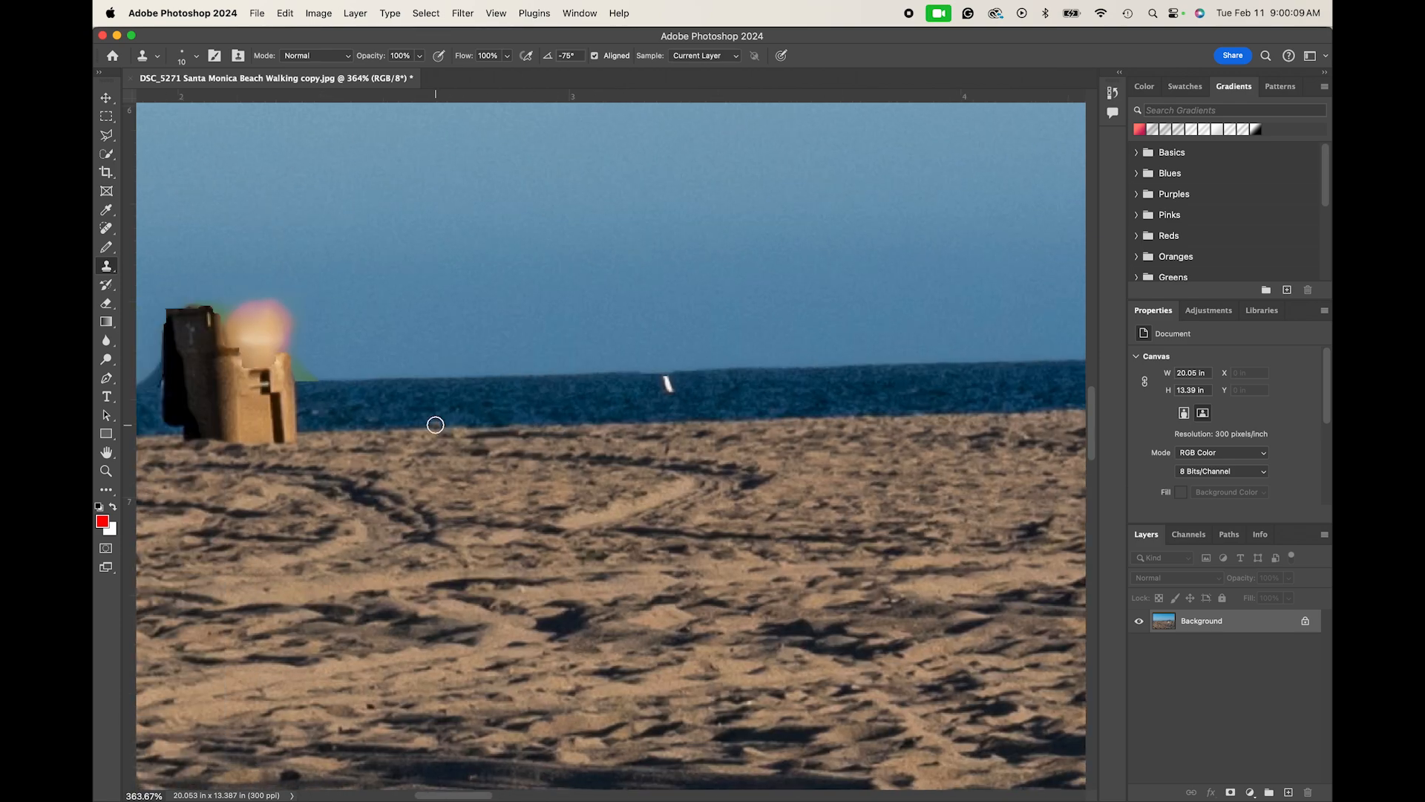
scroll(435, 424, "left", 15)
scroll(435, 425, "right", 20)
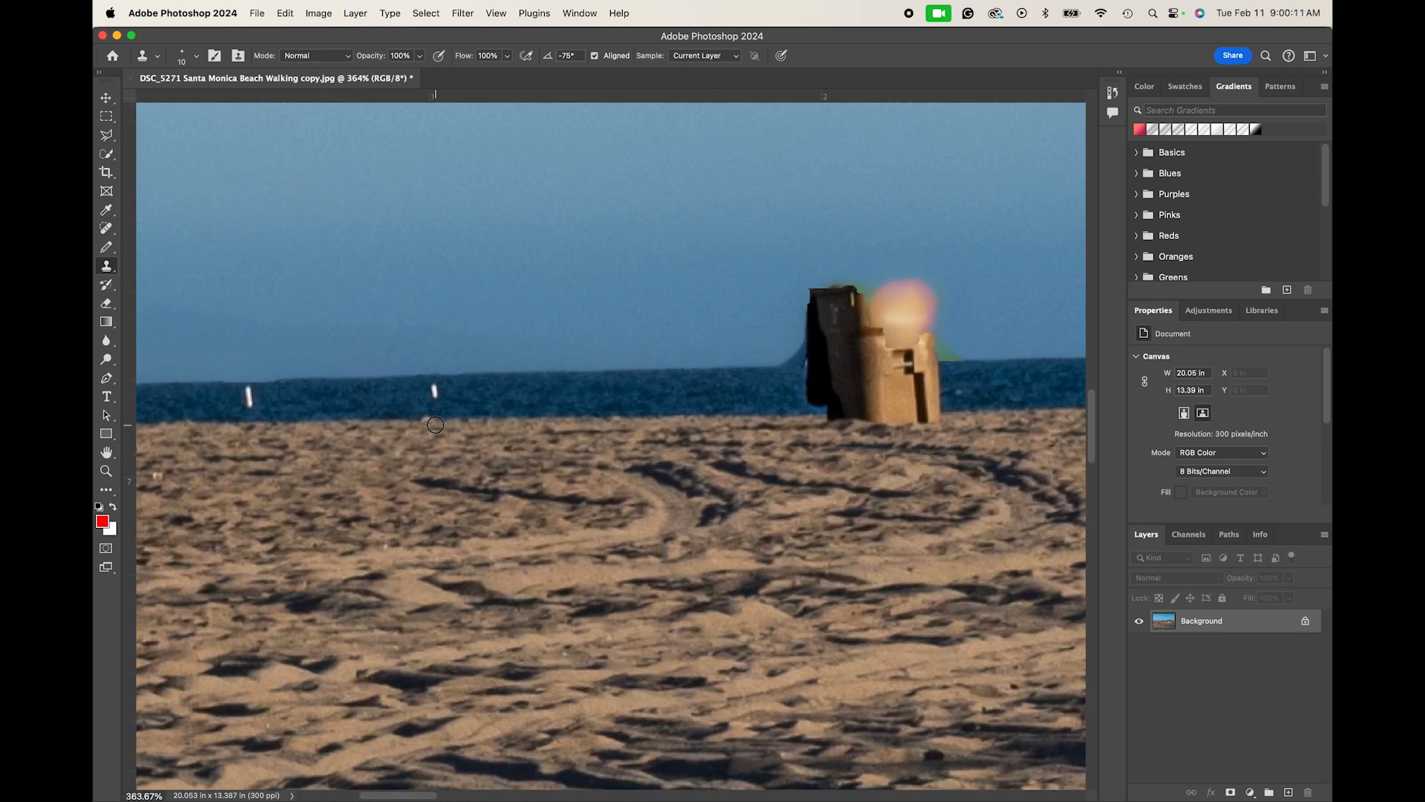
scroll(435, 425, "right", 20)
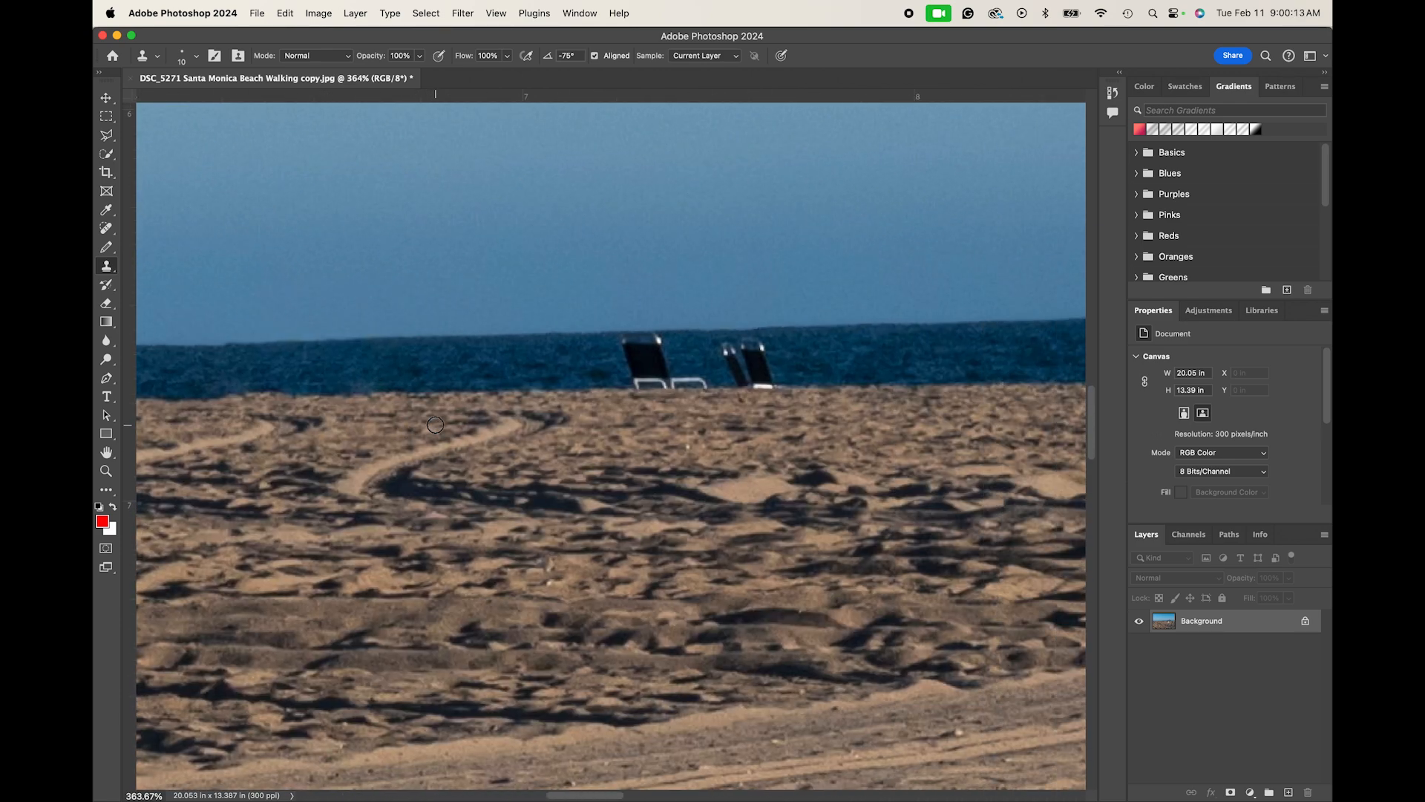
scroll(469, 375, "up", 10)
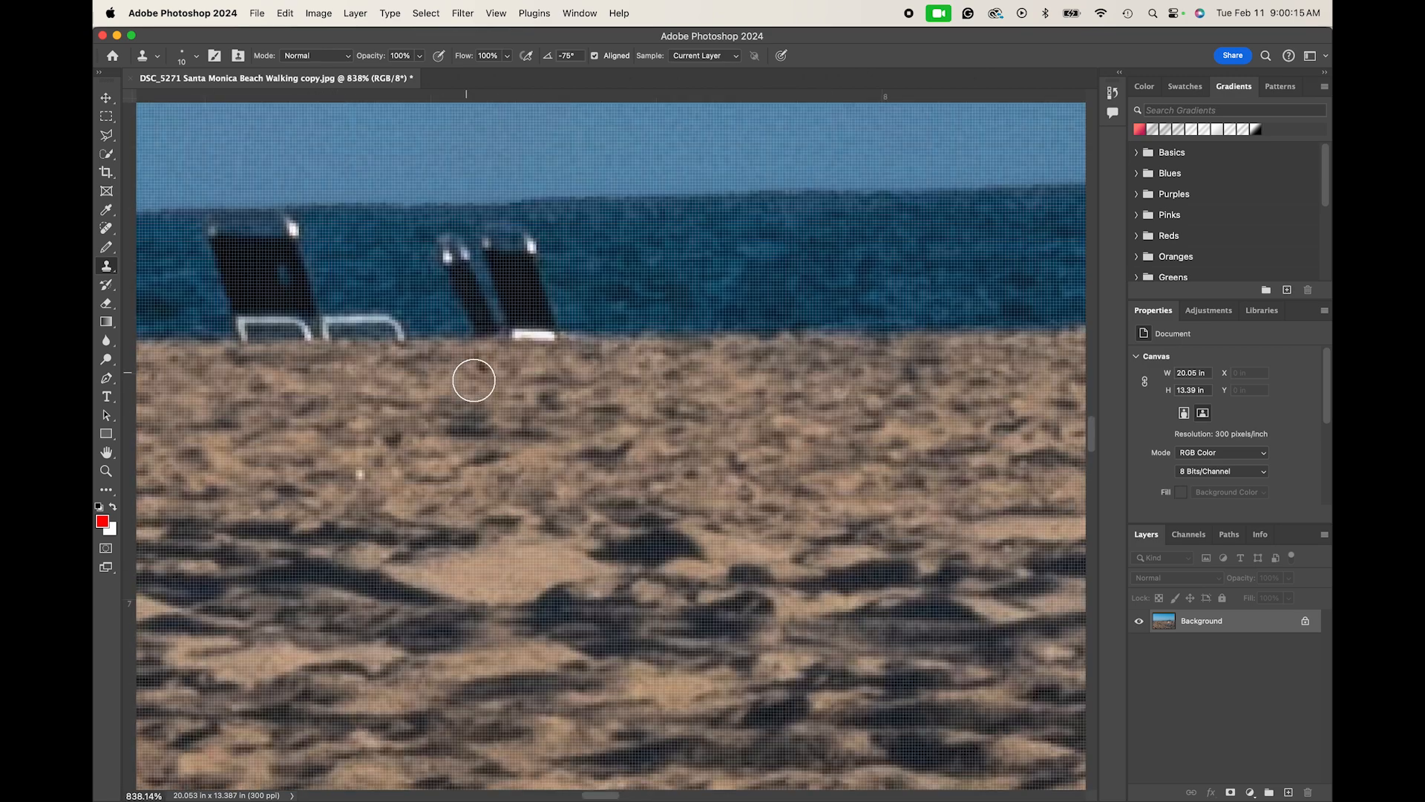
scroll(465, 372, "up", 2)
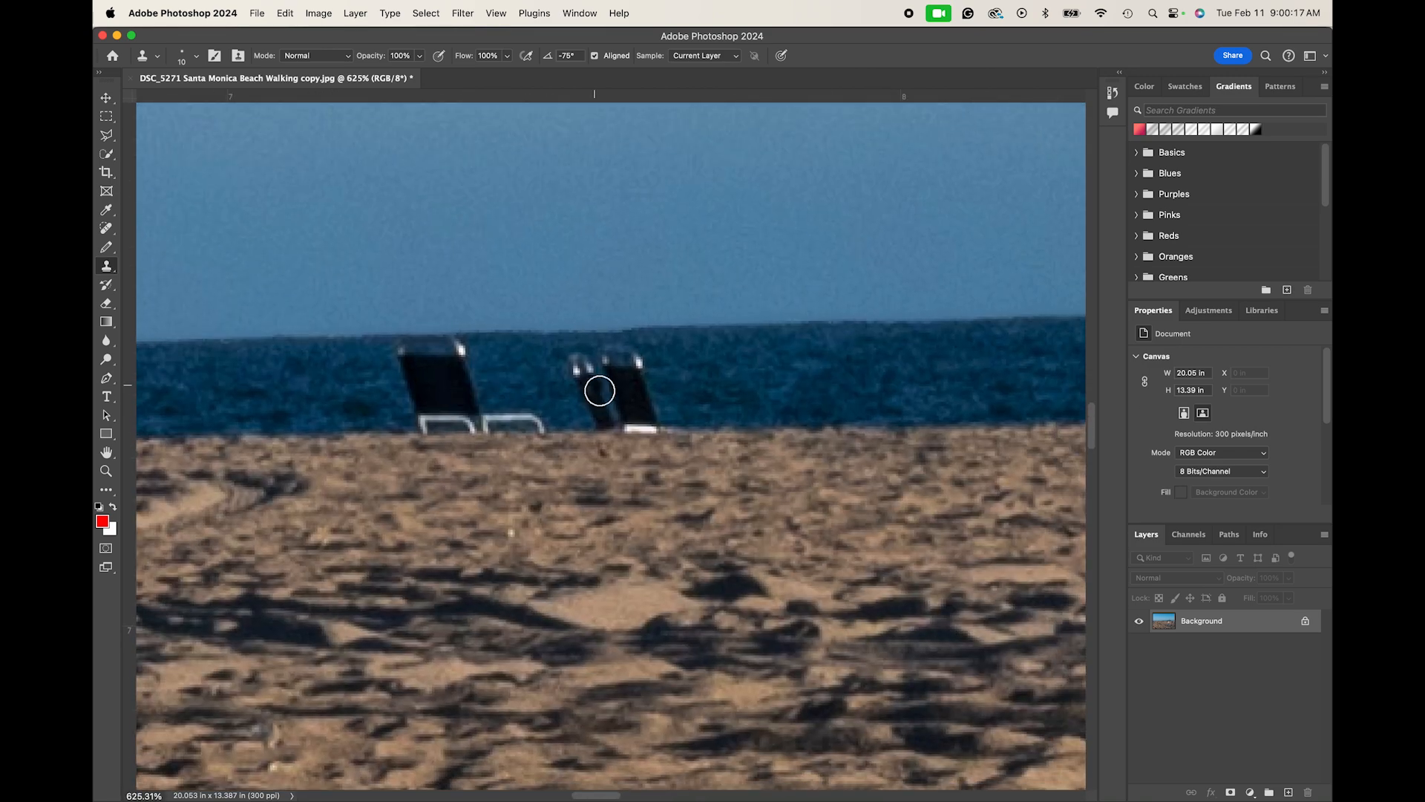
- Outline a patch of sea beside the pair of beach chairs with the freehand Lasso and copy it over them
key("l")
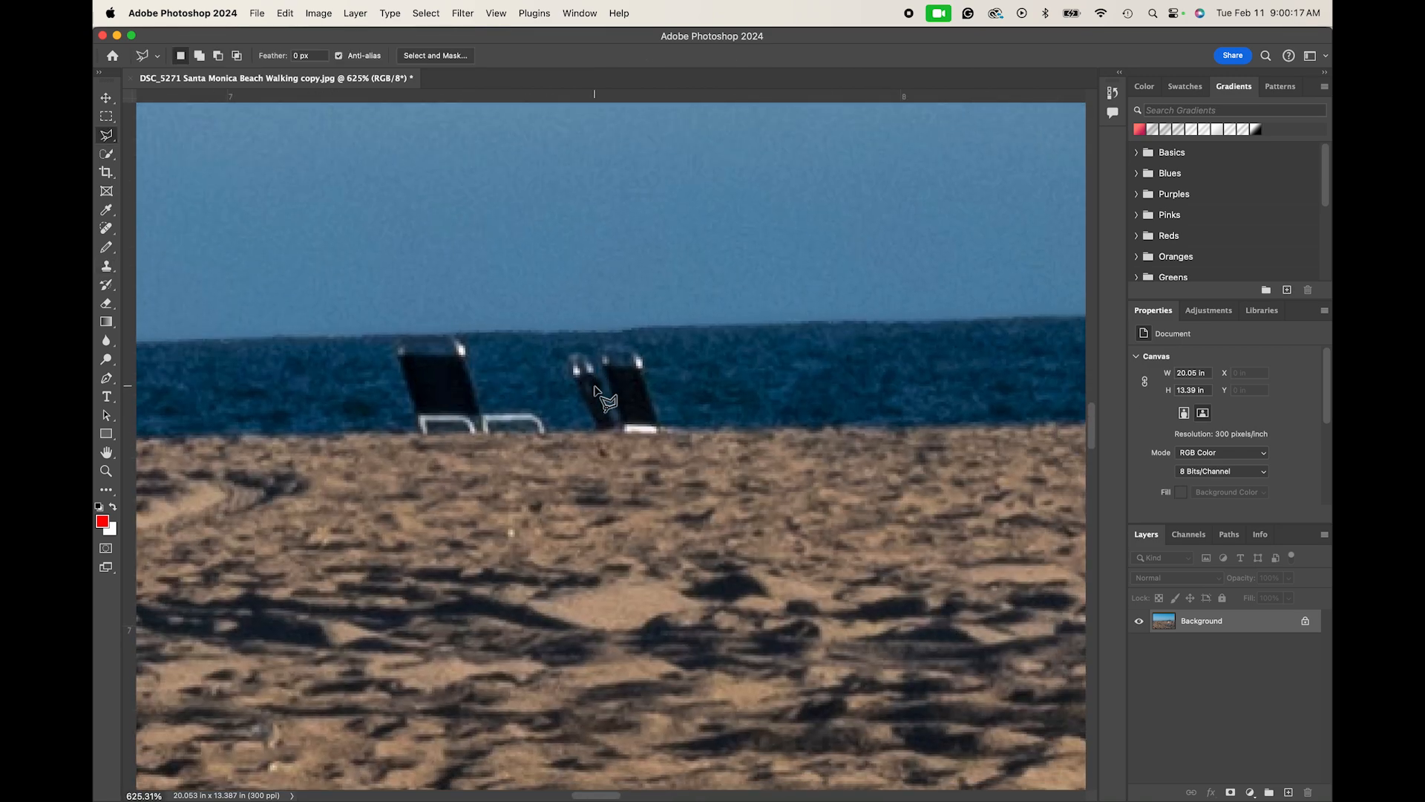
left_click(115, 138)
left_click(178, 132)
mouse_move(755, 346)
left_mouse_down()
mouse_move(696, 360)
mouse_move(693, 402)
mouse_move(803, 409)
mouse_move(830, 374)
mouse_move(781, 345)
mouse_move(711, 348)
left_mouse_up()
key("v")
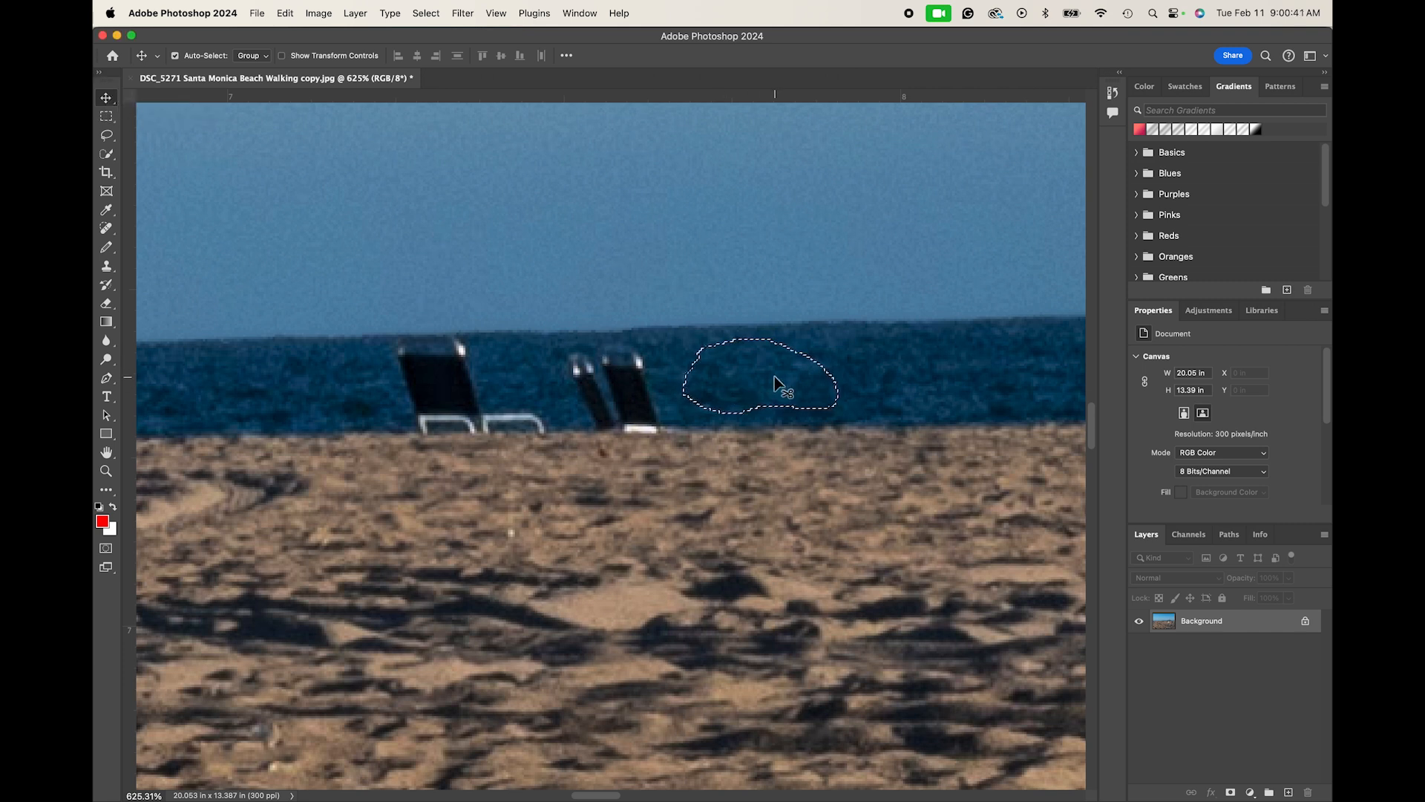
mouse_move(774, 383)
left_mouse_down()
mouse_move(648, 385)
mouse_move(640, 414)
left_mouse_up()
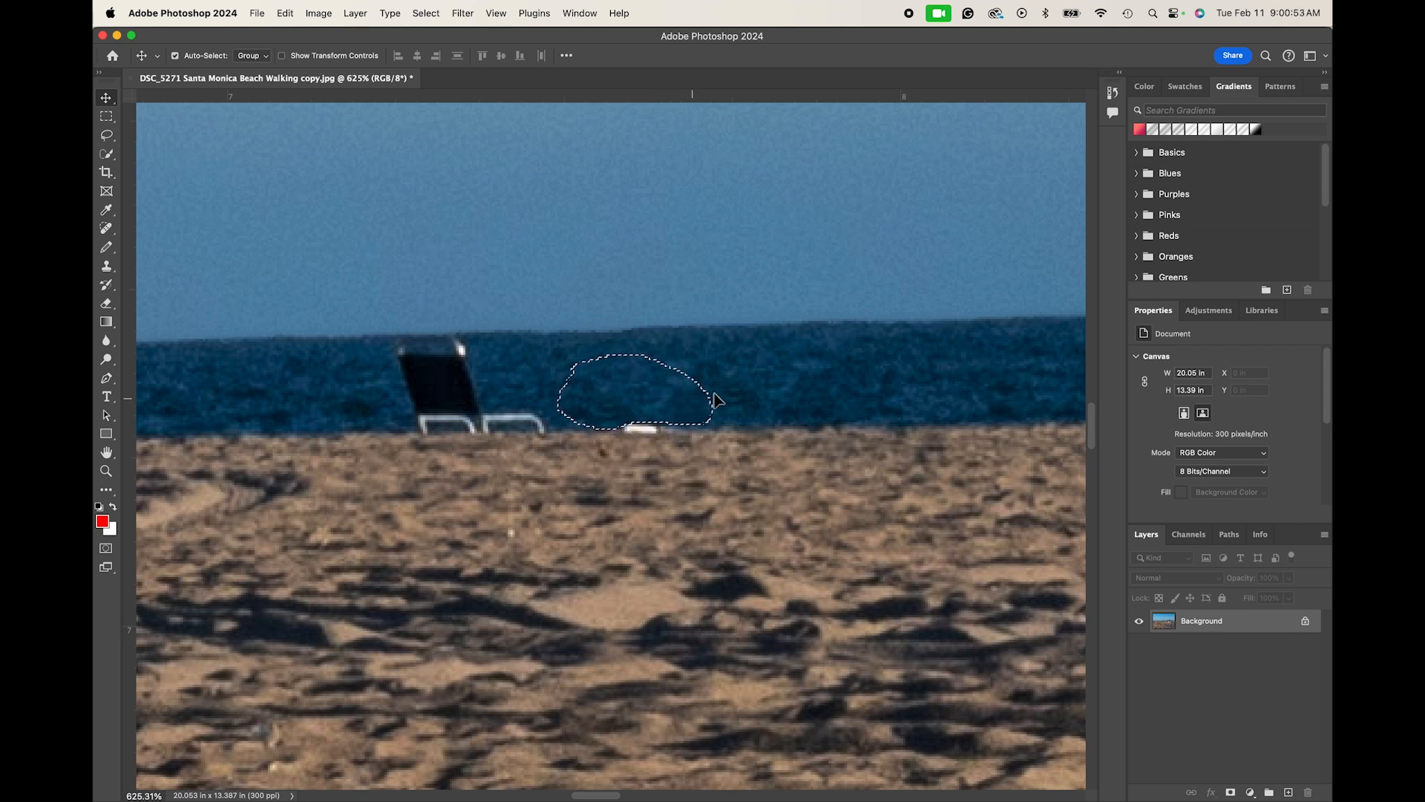
- Clear the selection and clone seawater over the white chair remnant at the edge of the sand
key("super+d")
key("s")
left_click(670, 381, "alt")
mouse_move(645, 409)
left_mouse_down()
mouse_move(621, 413)
mouse_move(675, 417)
mouse_move(633, 423)
left_mouse_up()
- Lasso a patch of sea beside the remaining beach chair and copy it over the dark chair back
scroll(631, 422, "left", 3)
scroll(628, 422, "left", 3)
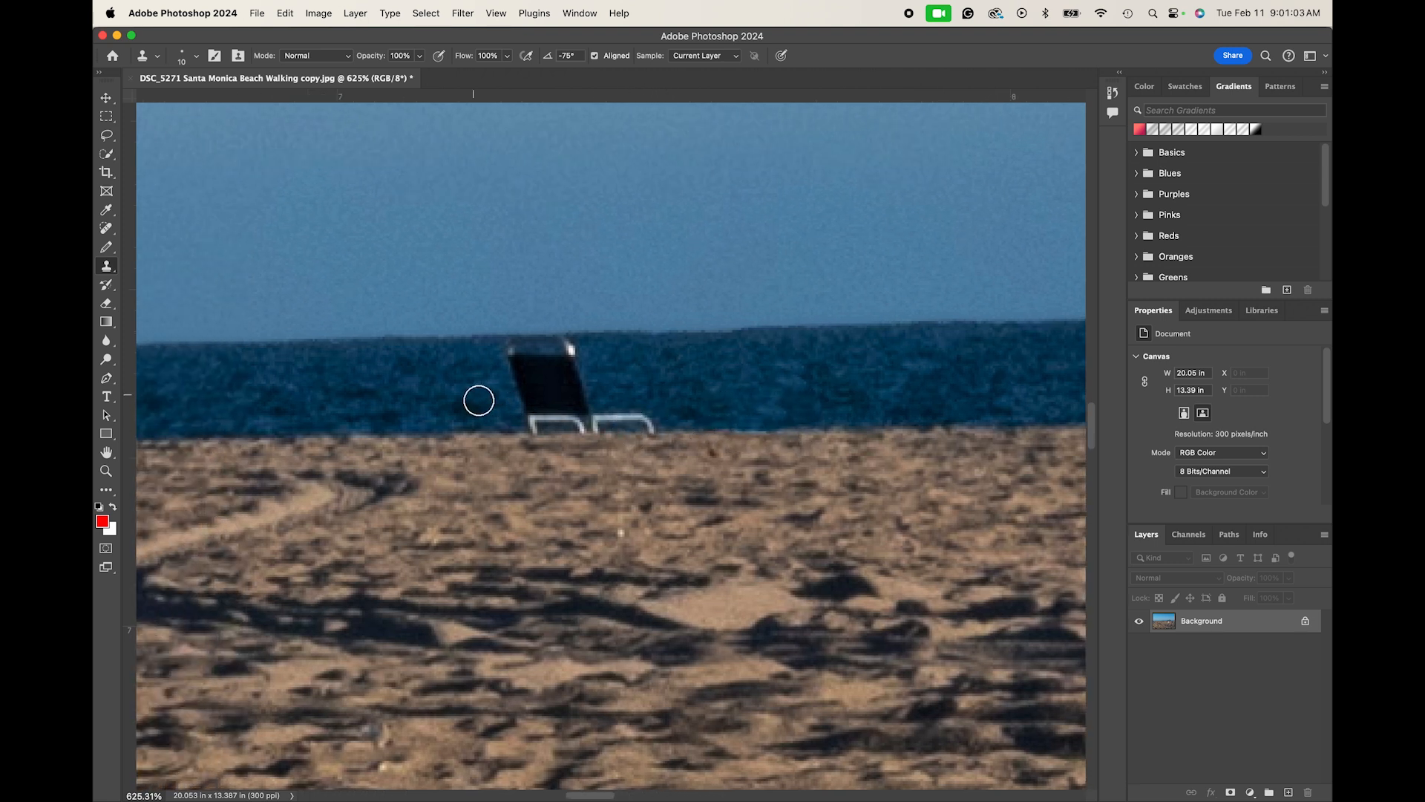
key("l")
mouse_move(497, 398)
left_mouse_down()
mouse_move(520, 377)
mouse_move(516, 351)
mouse_move(483, 334)
mouse_move(408, 343)
mouse_move(390, 369)
mouse_move(398, 408)
mouse_move(497, 405)
left_mouse_up()
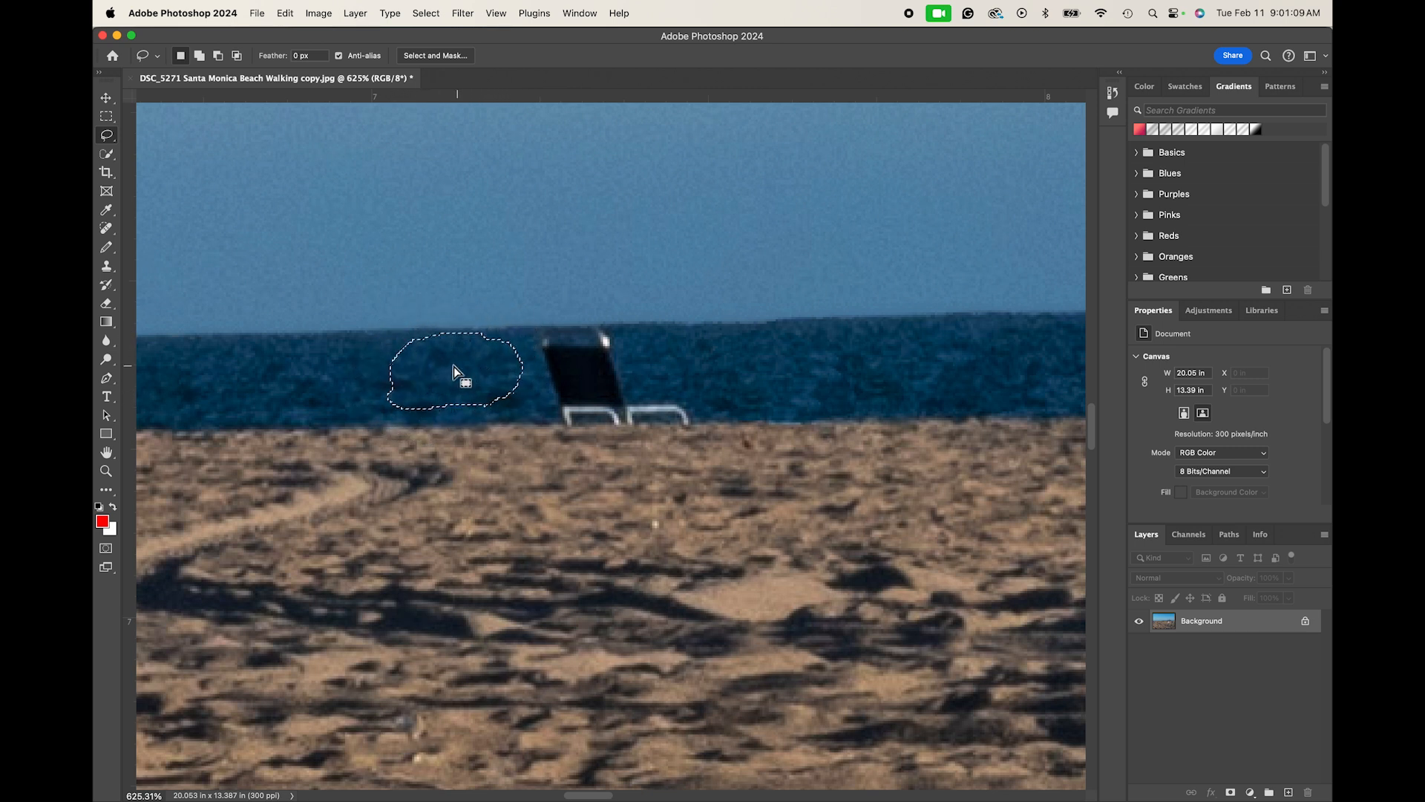
key("v")
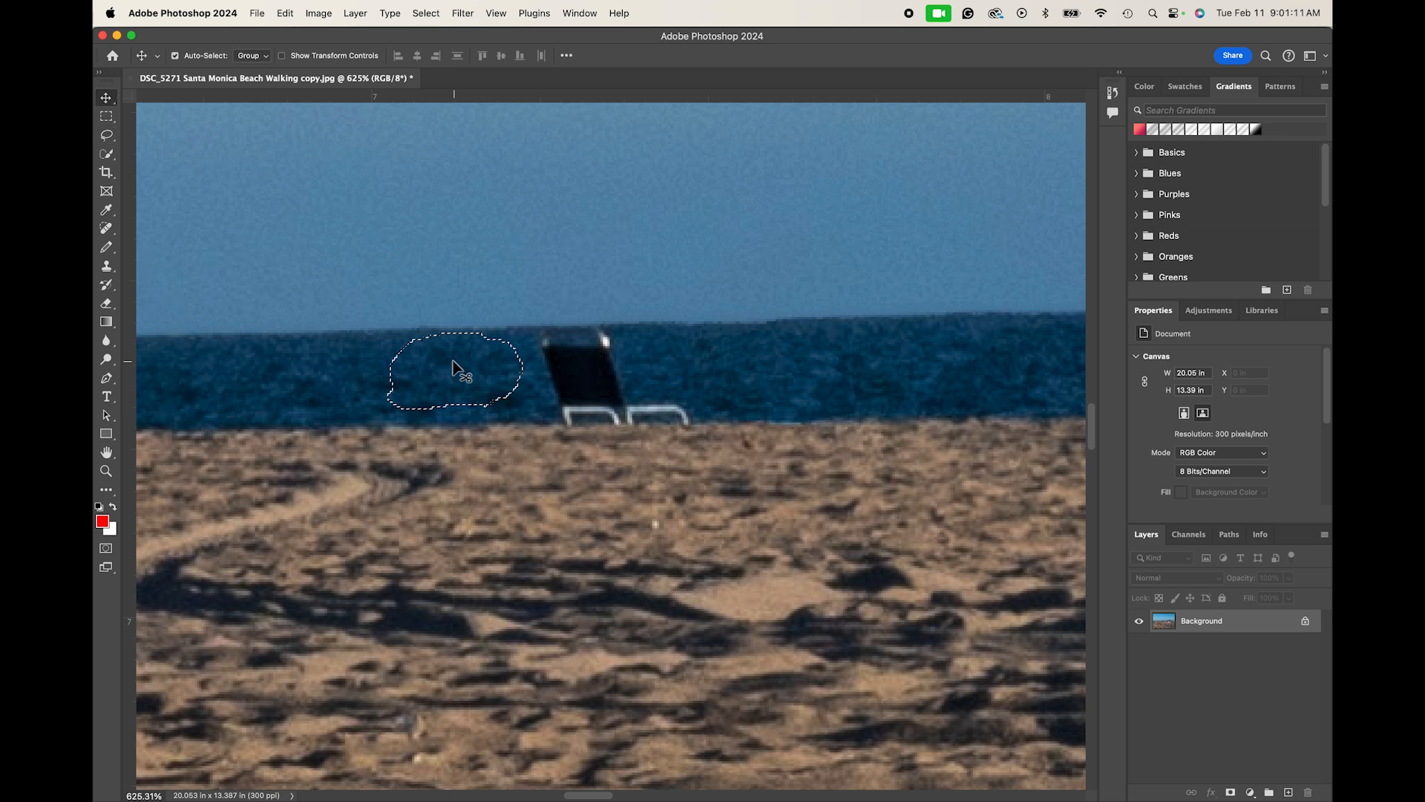
left_click_drag(475, 369, 624, 390)
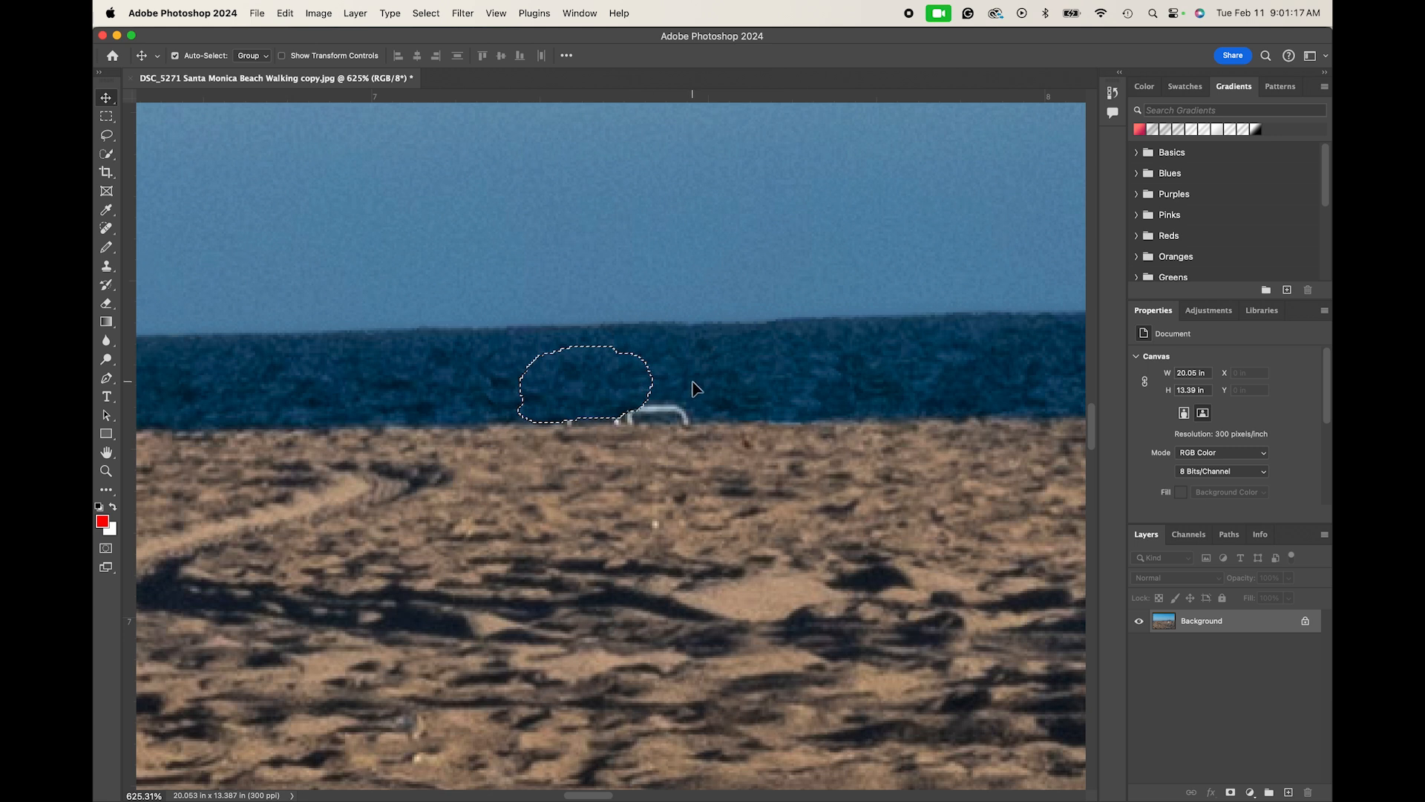
- Cover the leftover white chair frame with another lassoed patch of sea and clear the selection
key("l")
key("cmd+d")
mouse_move(700, 365)
left_mouse_down()
mouse_move(697, 412)
mouse_move(798, 412)
mouse_move(805, 385)
mouse_move(735, 367)
mouse_move(712, 370)
mouse_move(722, 382)
mouse_move(590, 401)
left_mouse_up()
key("v")
key("super+d")
scroll(773, 430, "down", 5)
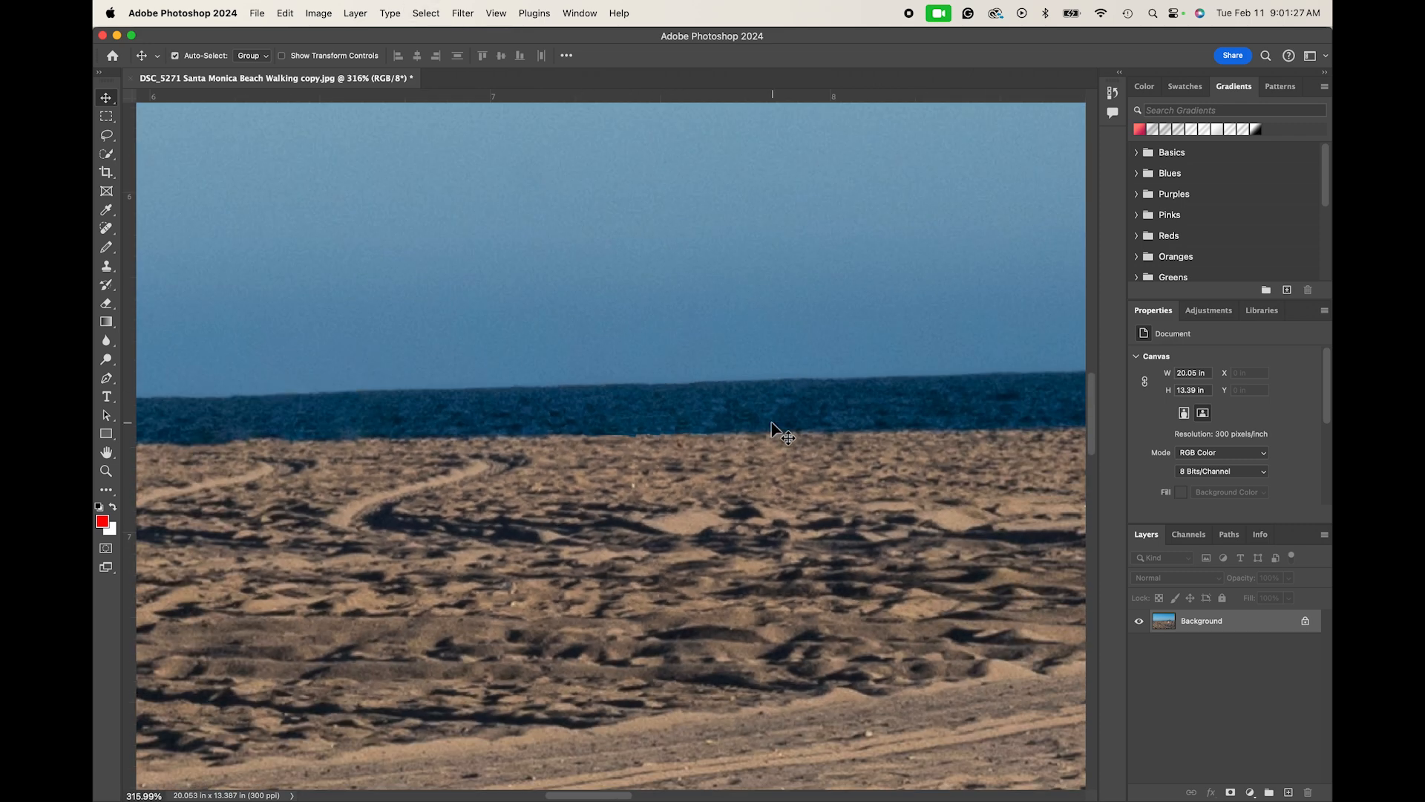
scroll(772, 423, "down", 10)
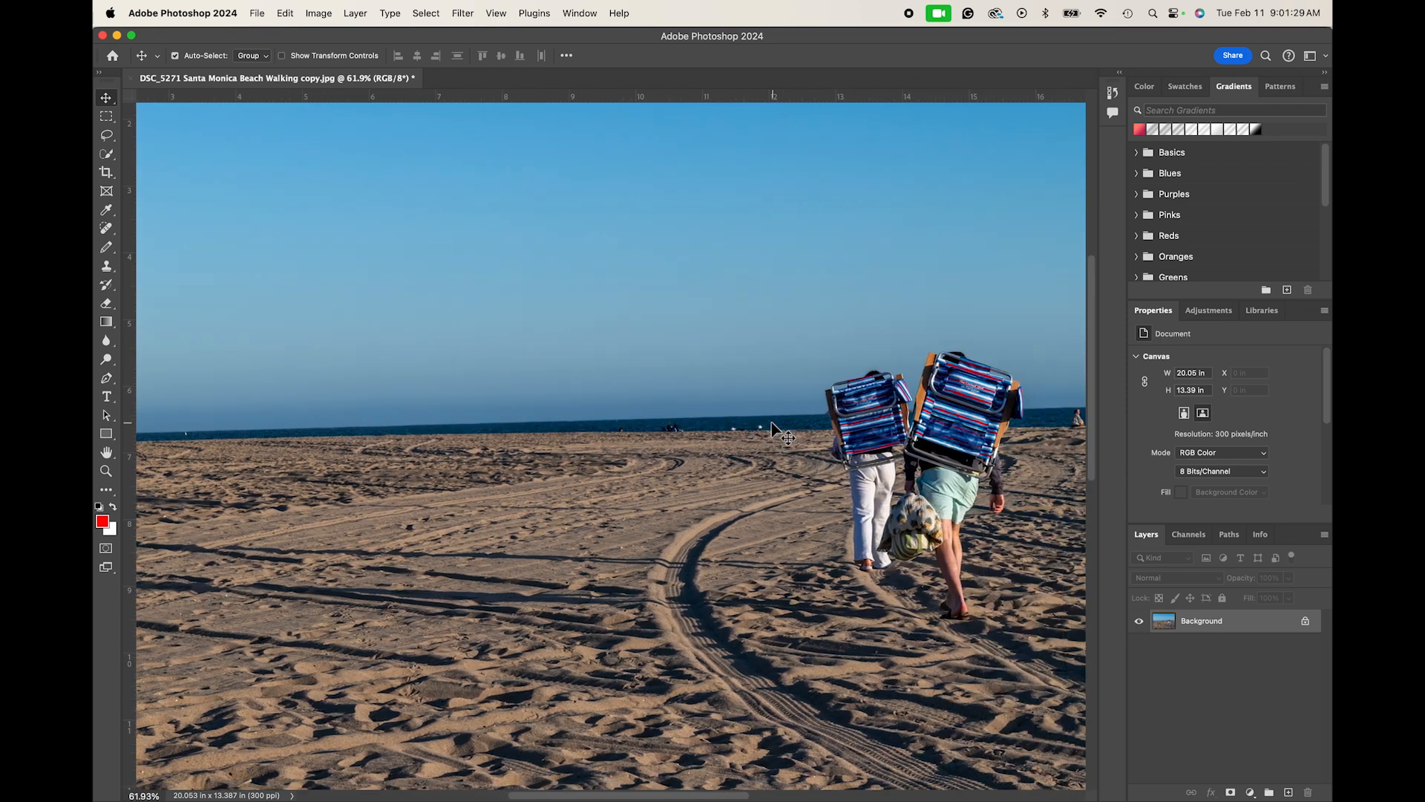
scroll(773, 429, "down", 3)
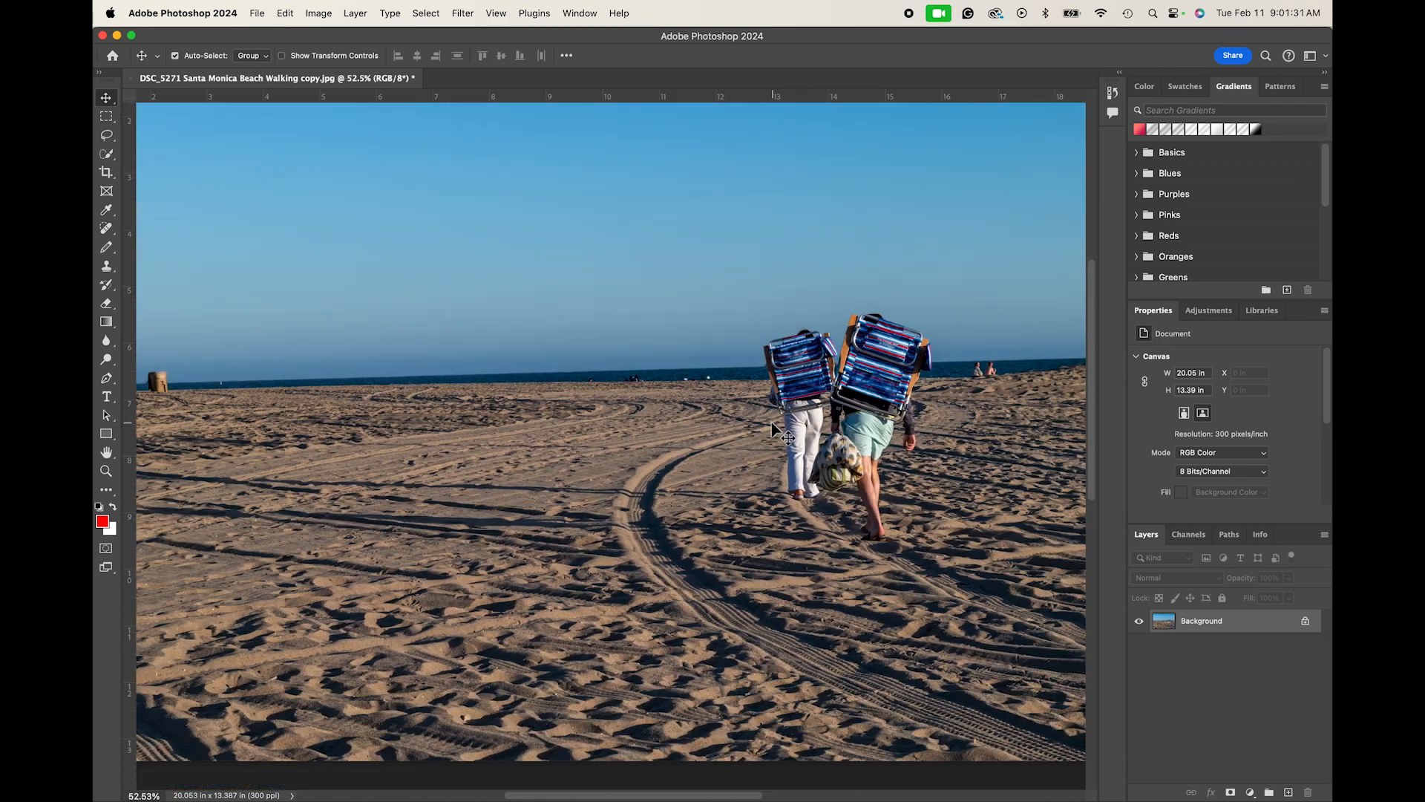
scroll(627, 430, "down", 4)
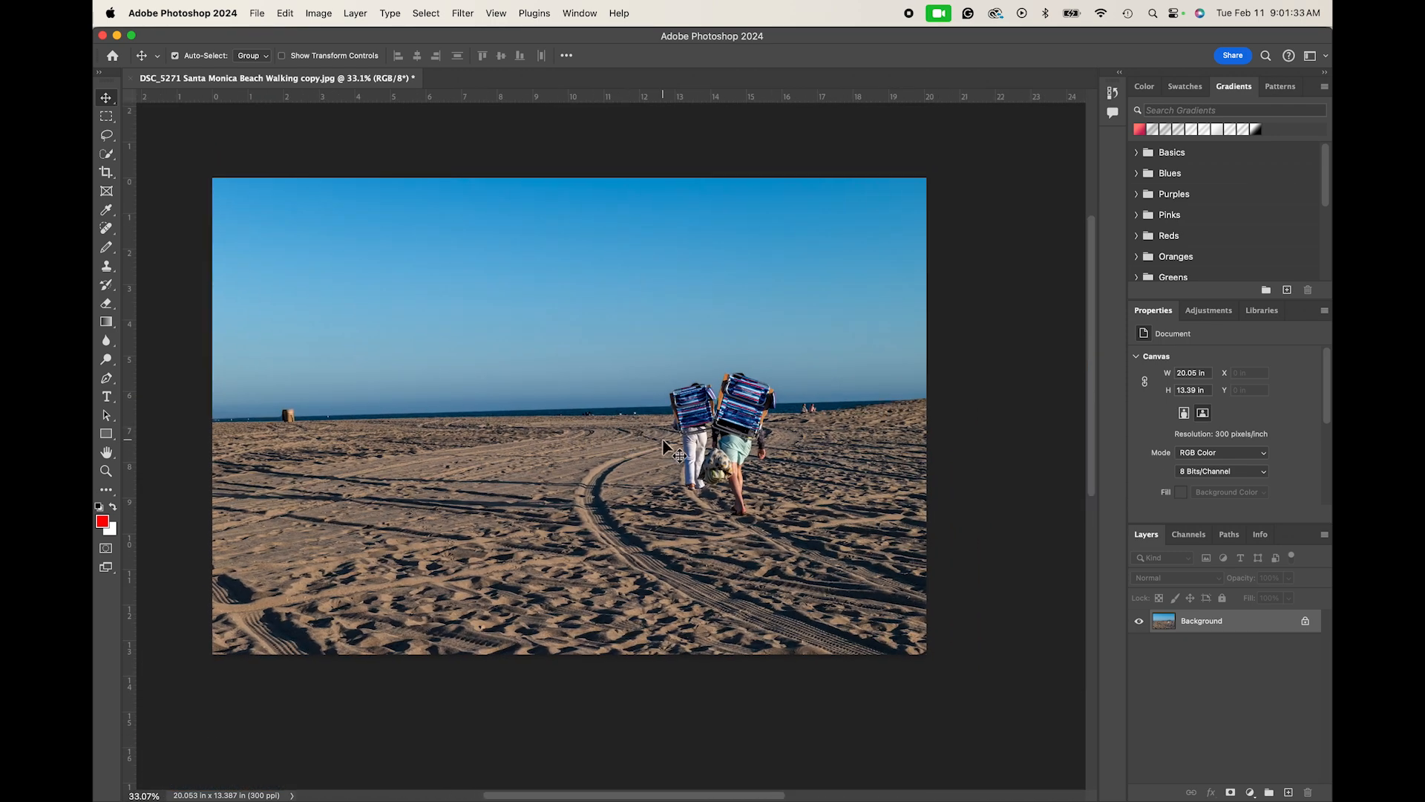